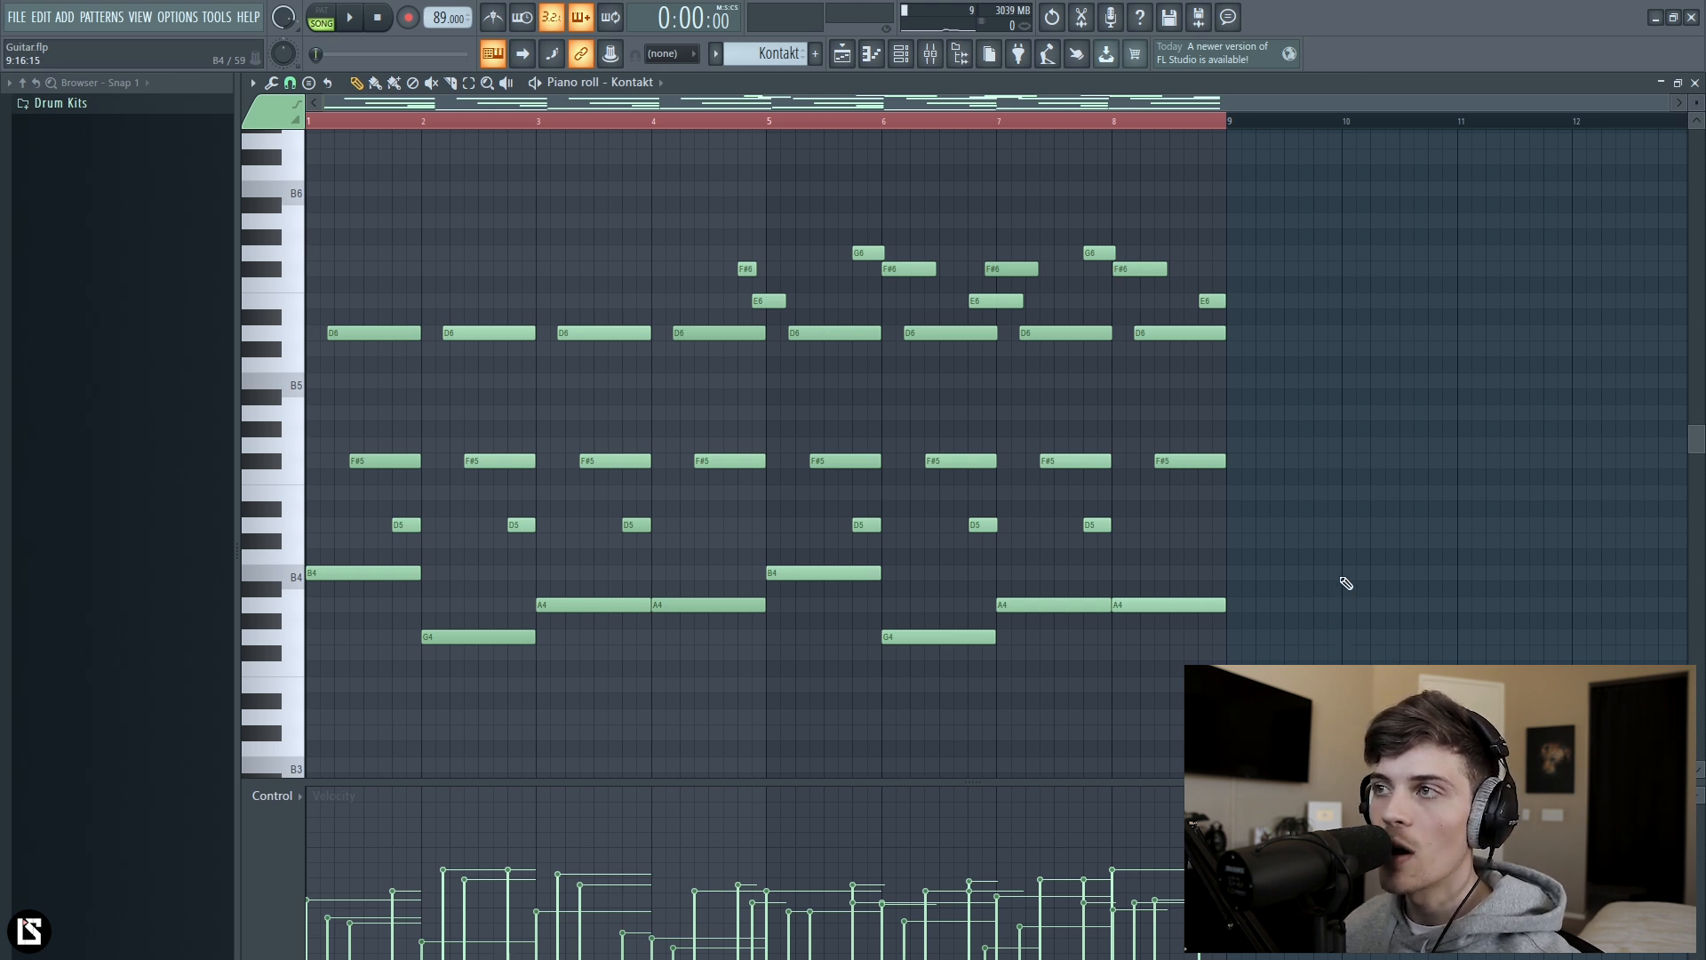
Play back the eight-bar guitar melody in the piano roll and examine its bass and upper notes.
{"action": "key", "text": "F6"}
{"action": "left_click", "coordinate": [760, 477]}
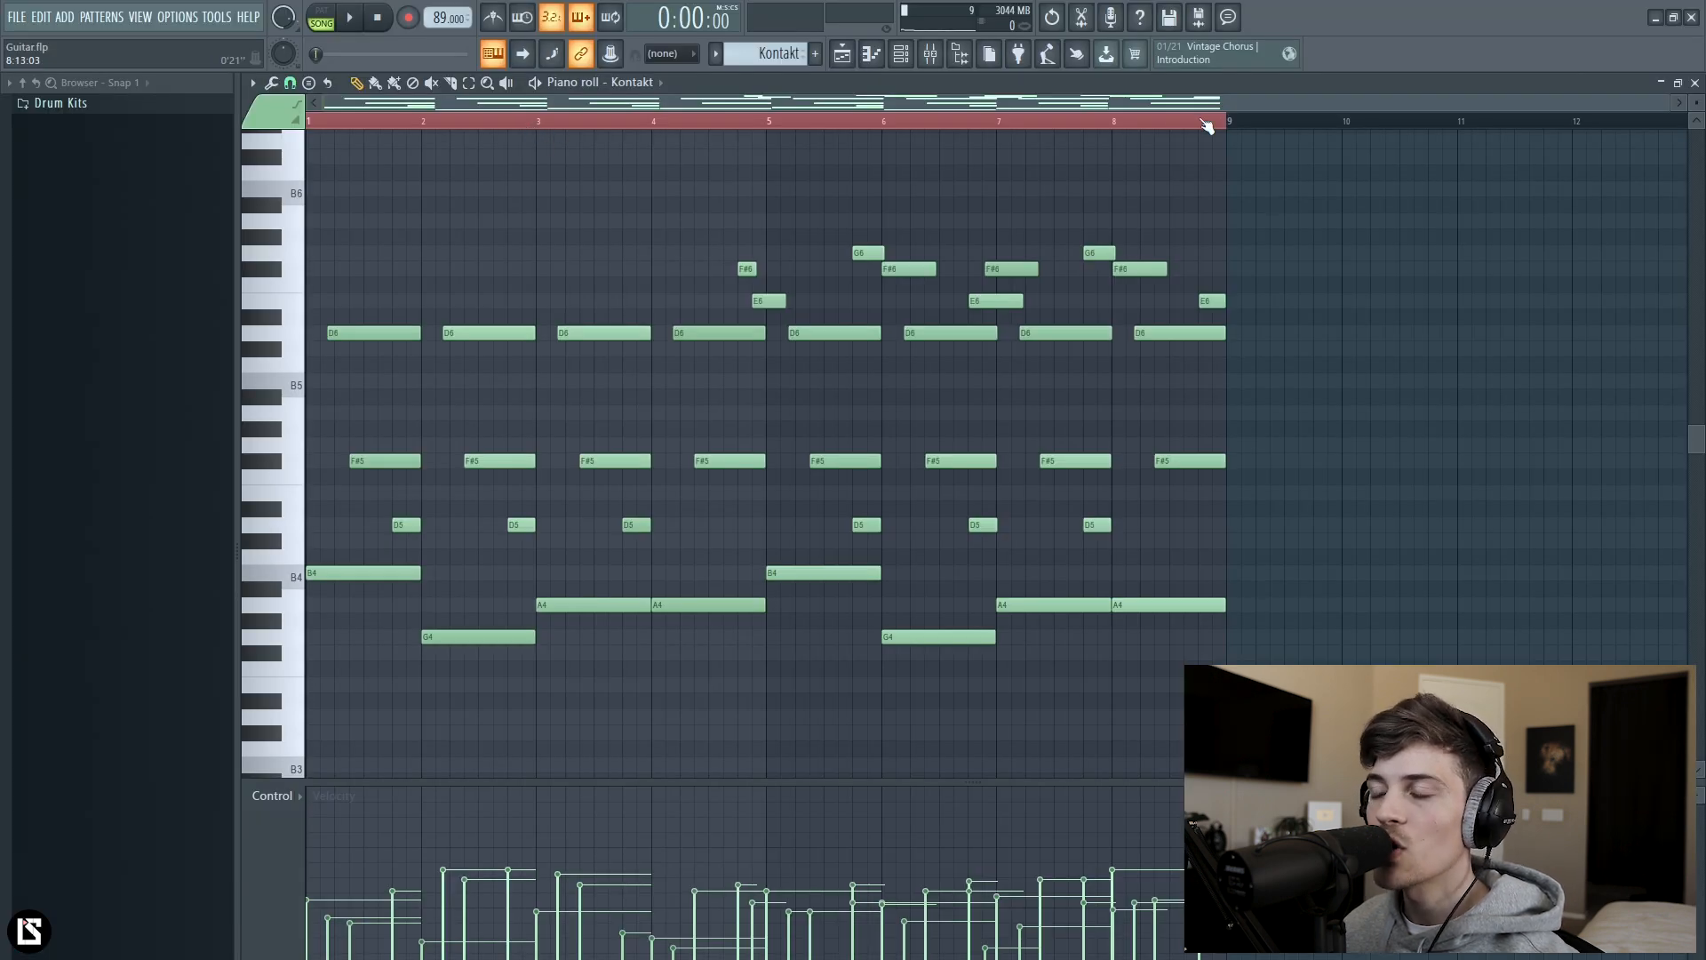
{"action": "left_click_drag", "start_coordinate": [1664, 106], "coordinate": [1683, 105]}
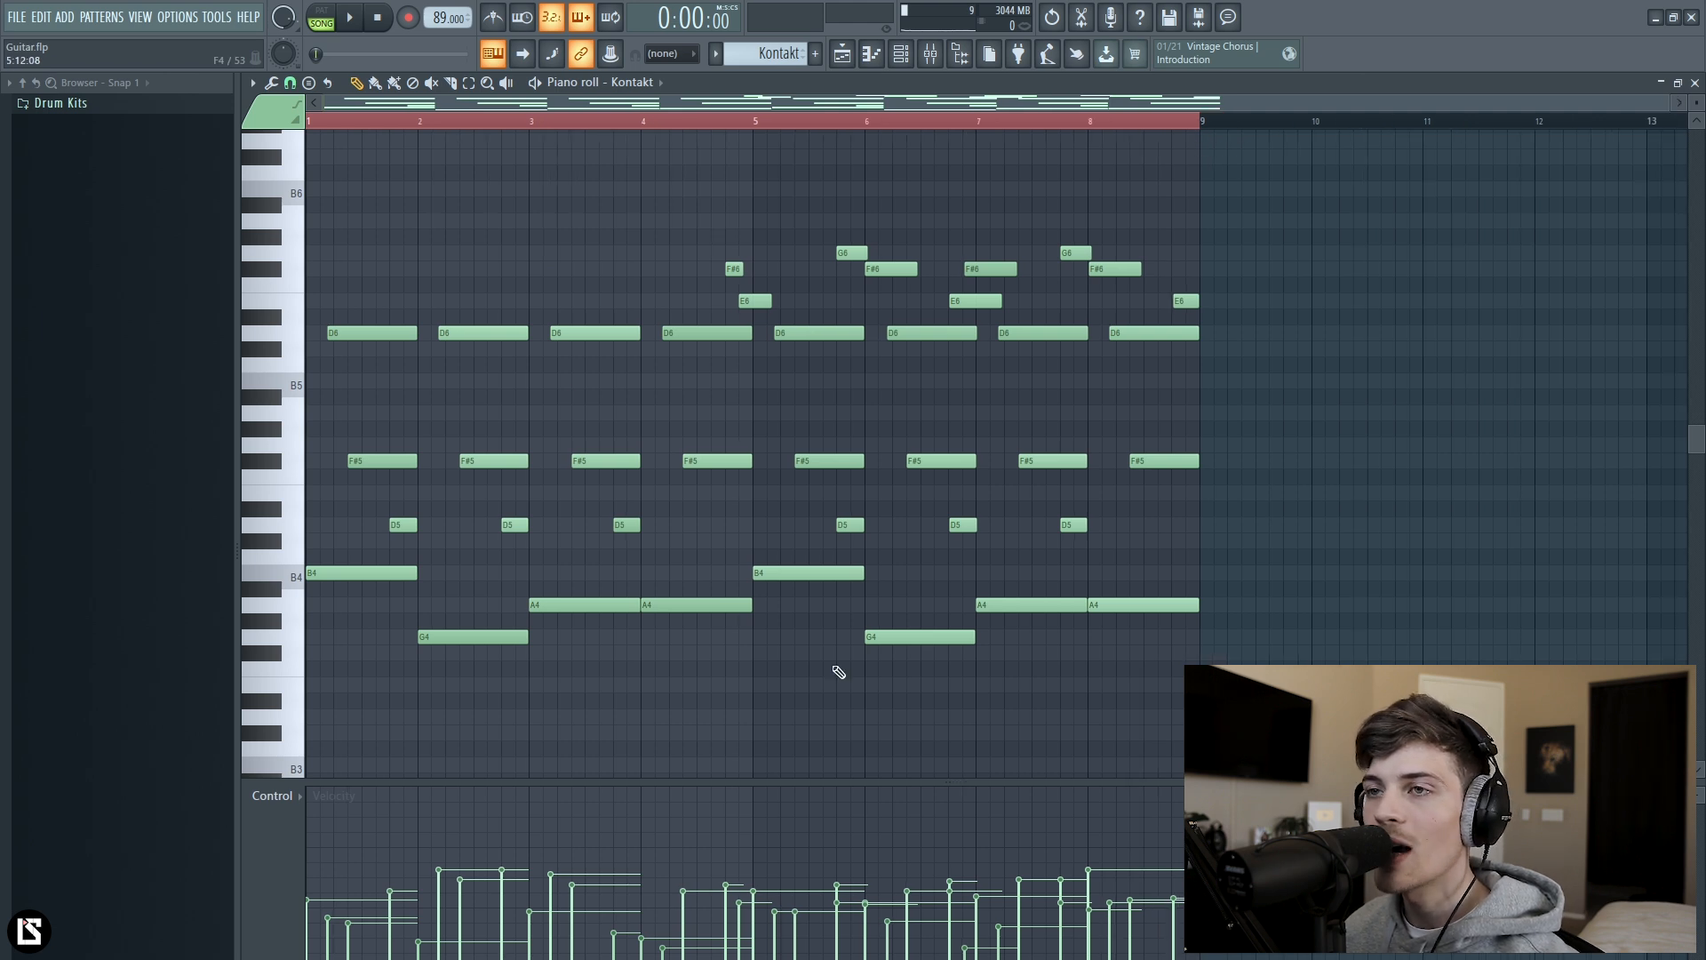
{"action": "scroll", "coordinate": [948, 115], "scroll_direction": "up", "scroll_amount": 1}
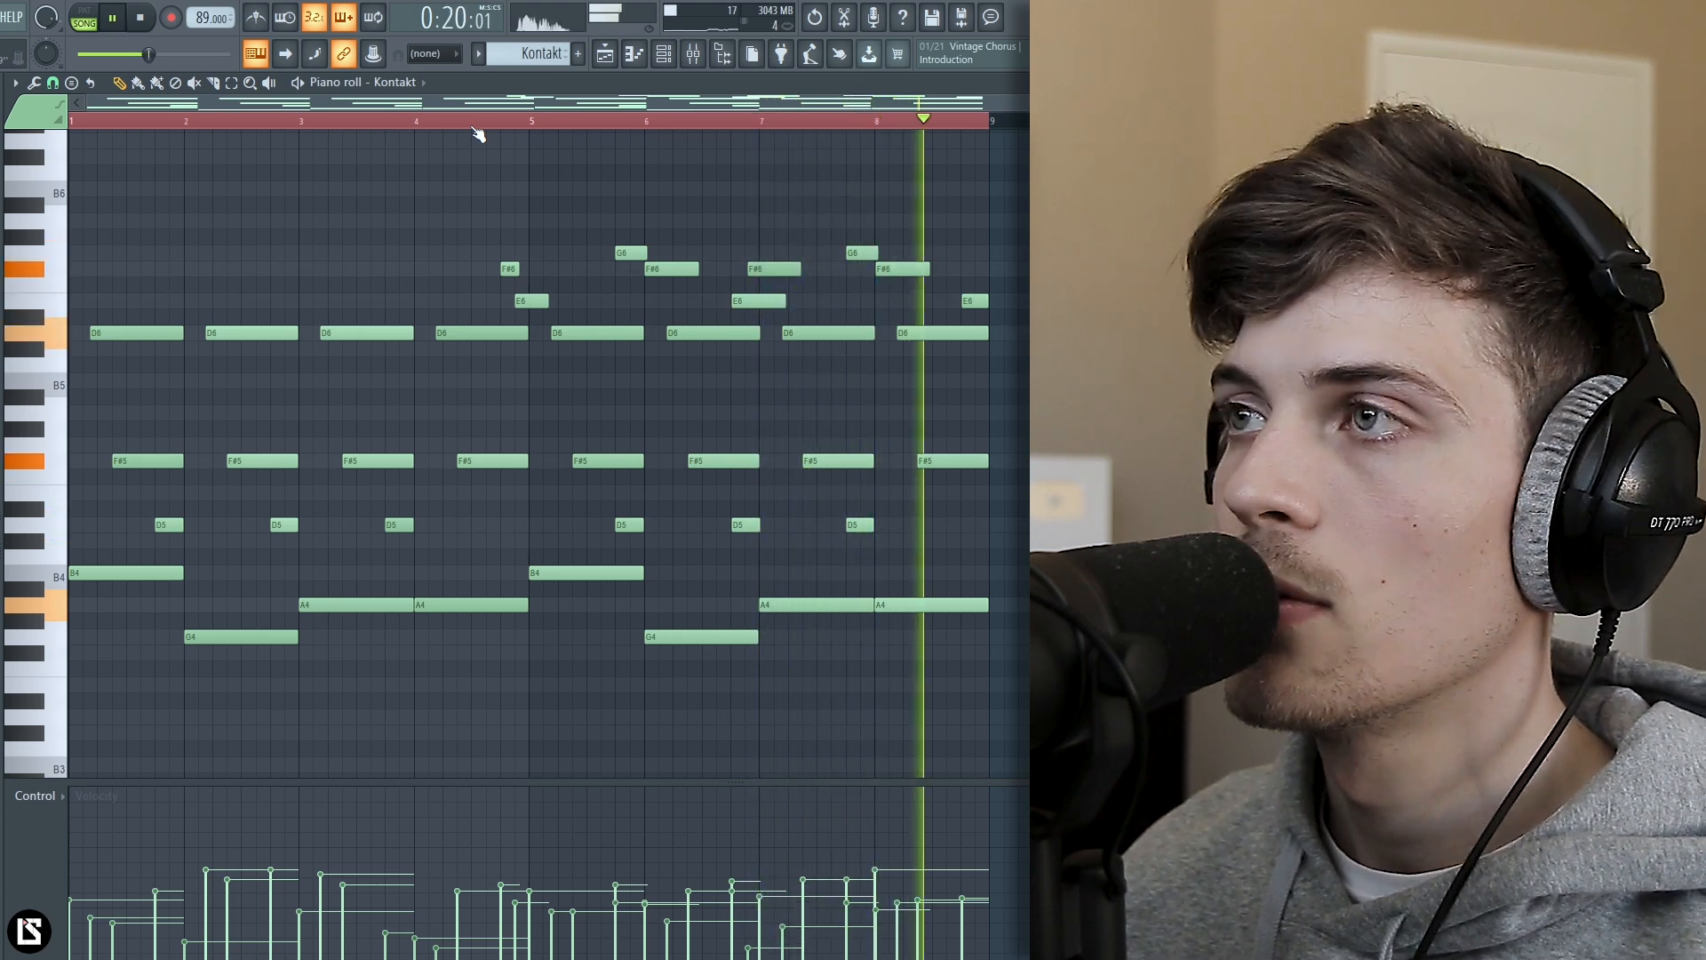
{"action": "key", "text": "space"}
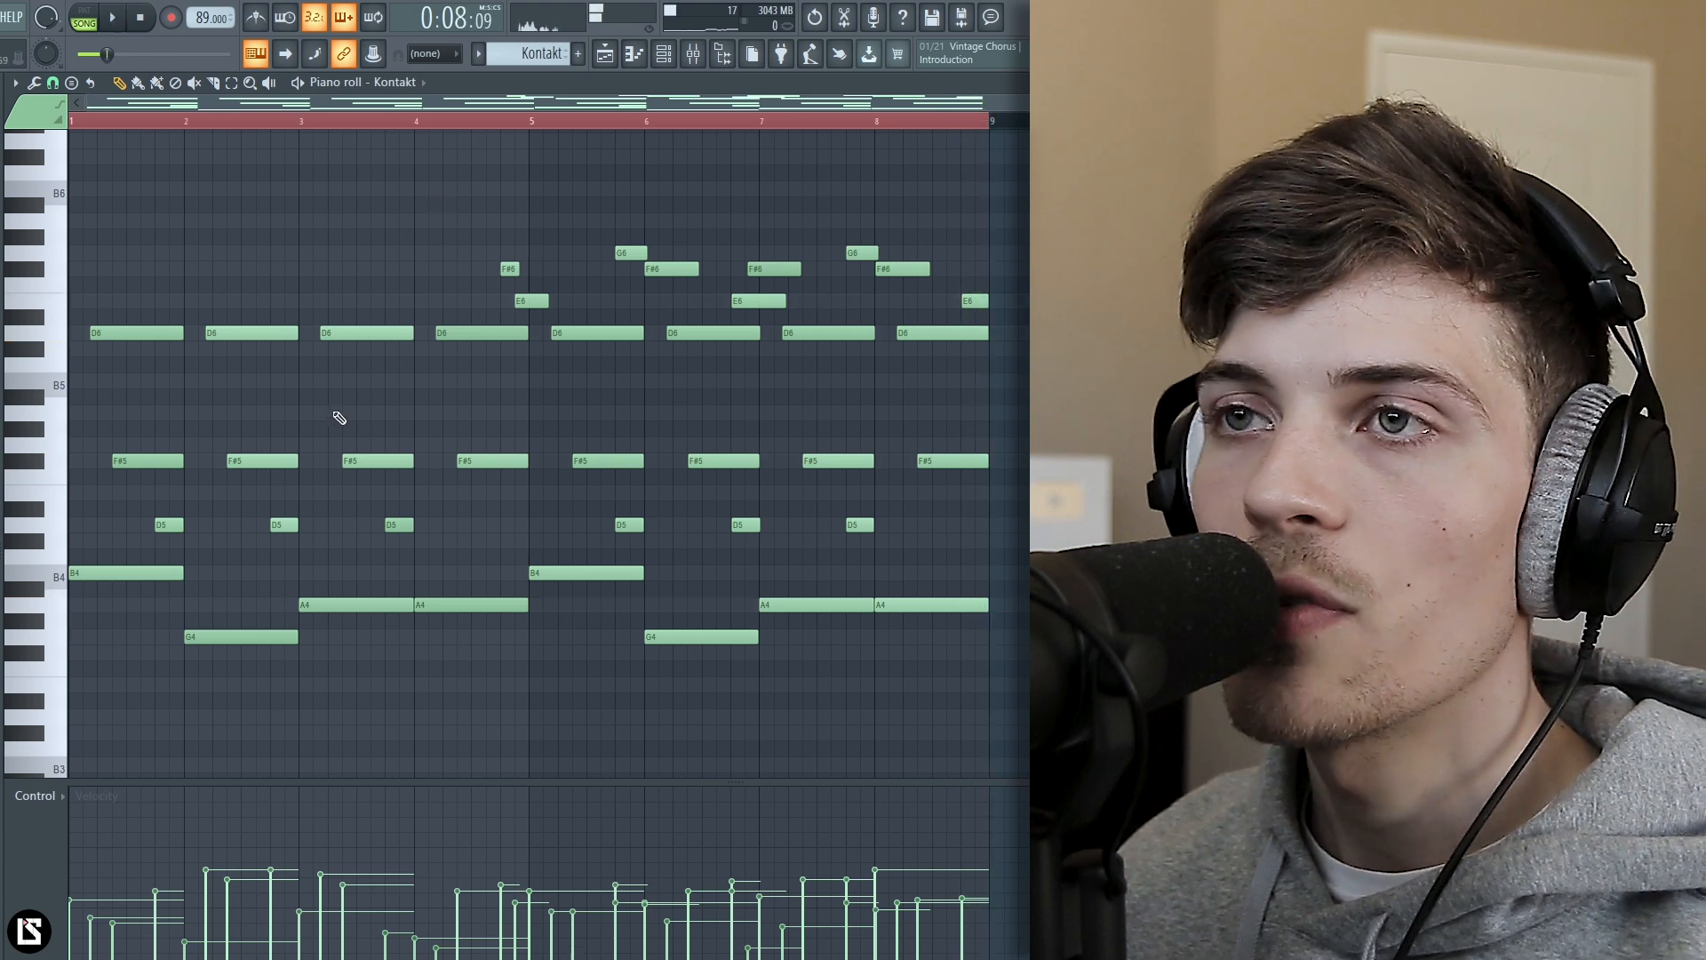
{"action": "left_click_drag", "start_coordinate": [94, 281], "coordinate": [168, 655]}
{"action": "left_click_drag", "start_coordinate": [228, 590], "coordinate": [428, 668]}
{"action": "left_click", "coordinate": [428, 668]}
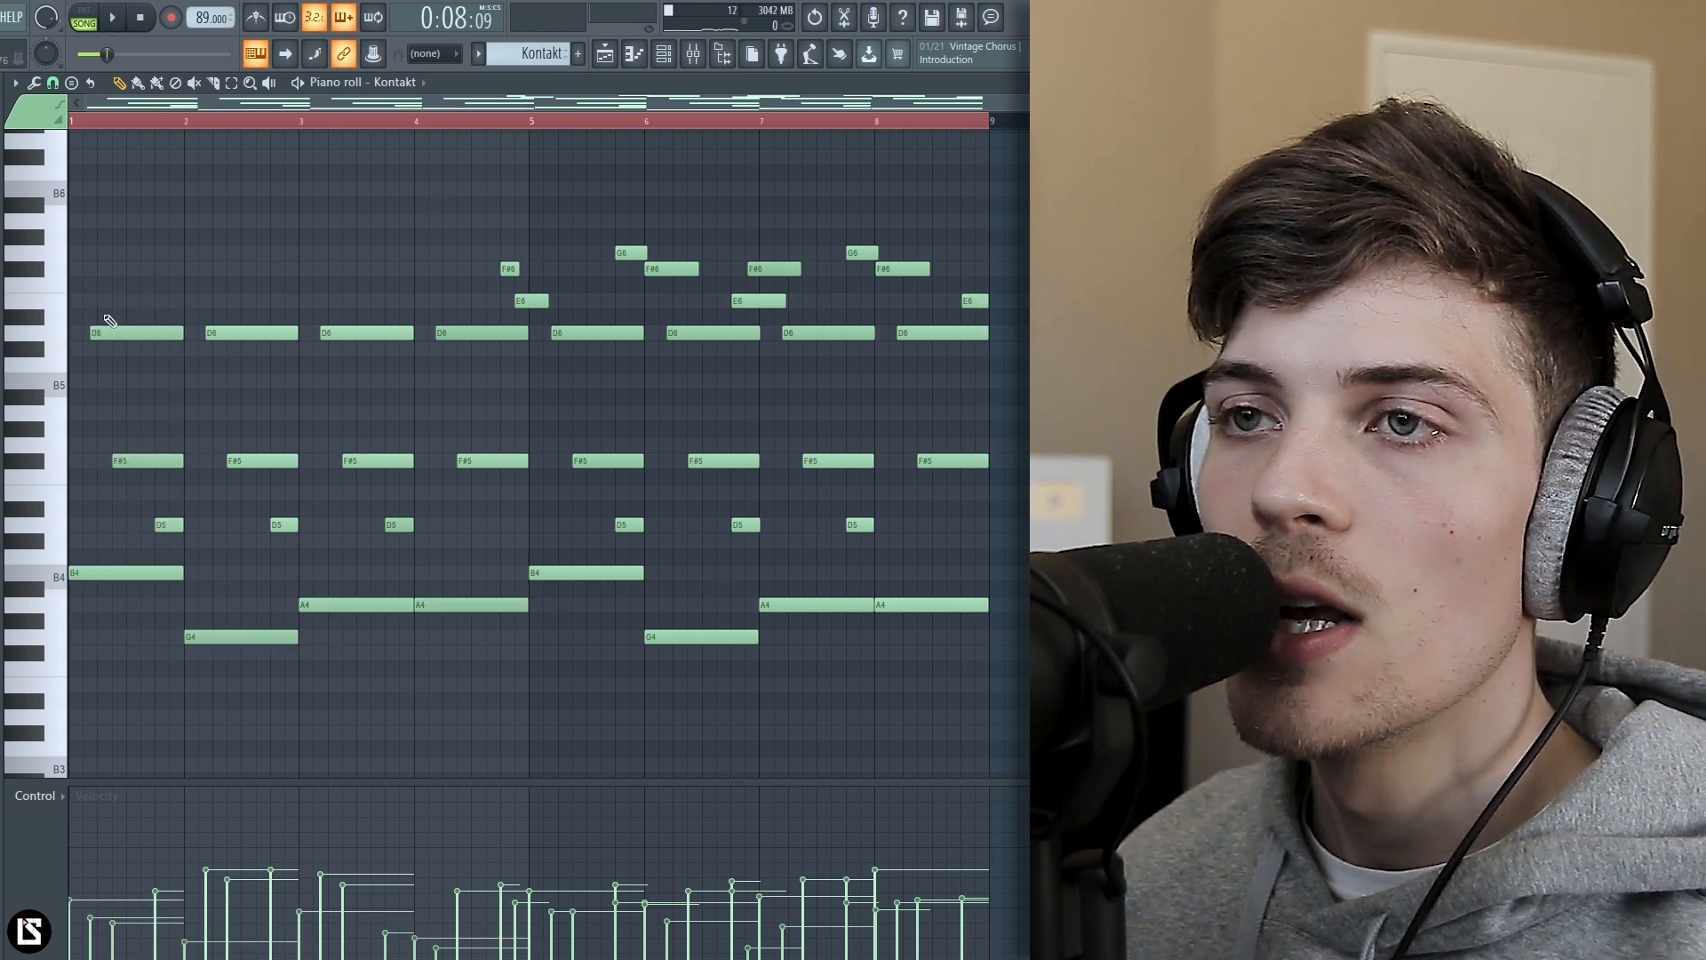
Add one-bar notes B4, F#5 and D5 at the start of bar 9, then raise the D5 an octave to D6.
{"action": "left_click", "coordinate": [999, 574]}
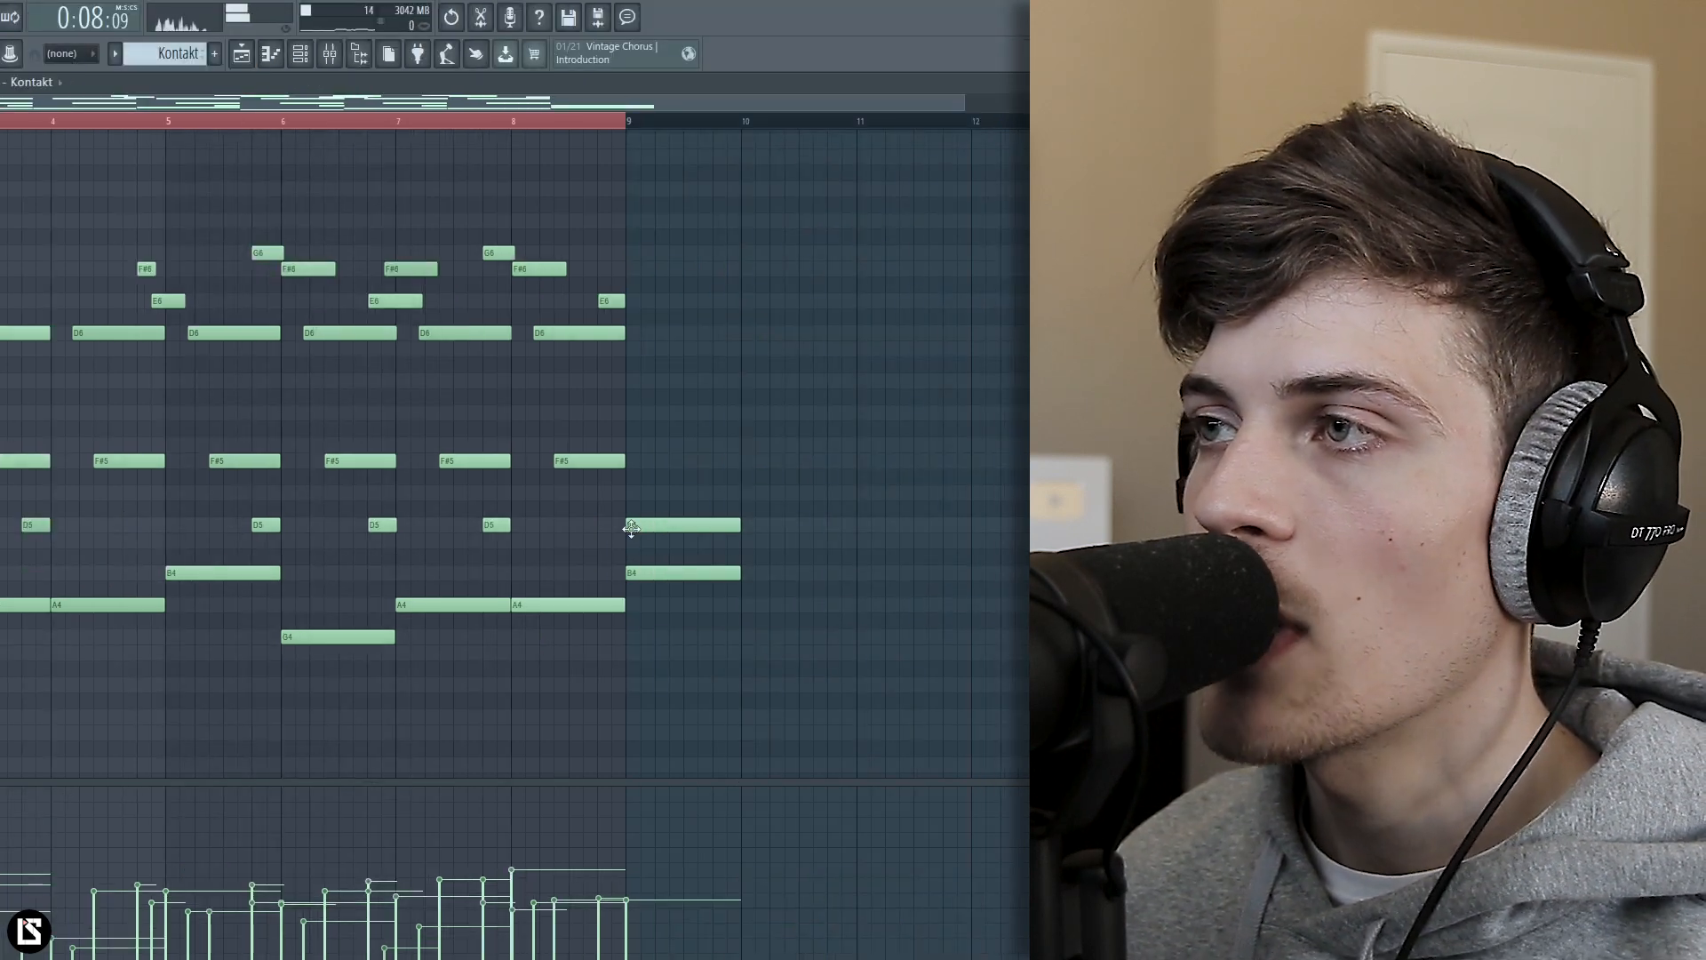
{"action": "left_click", "coordinate": [636, 462]}
{"action": "left_click", "coordinate": [663, 525]}
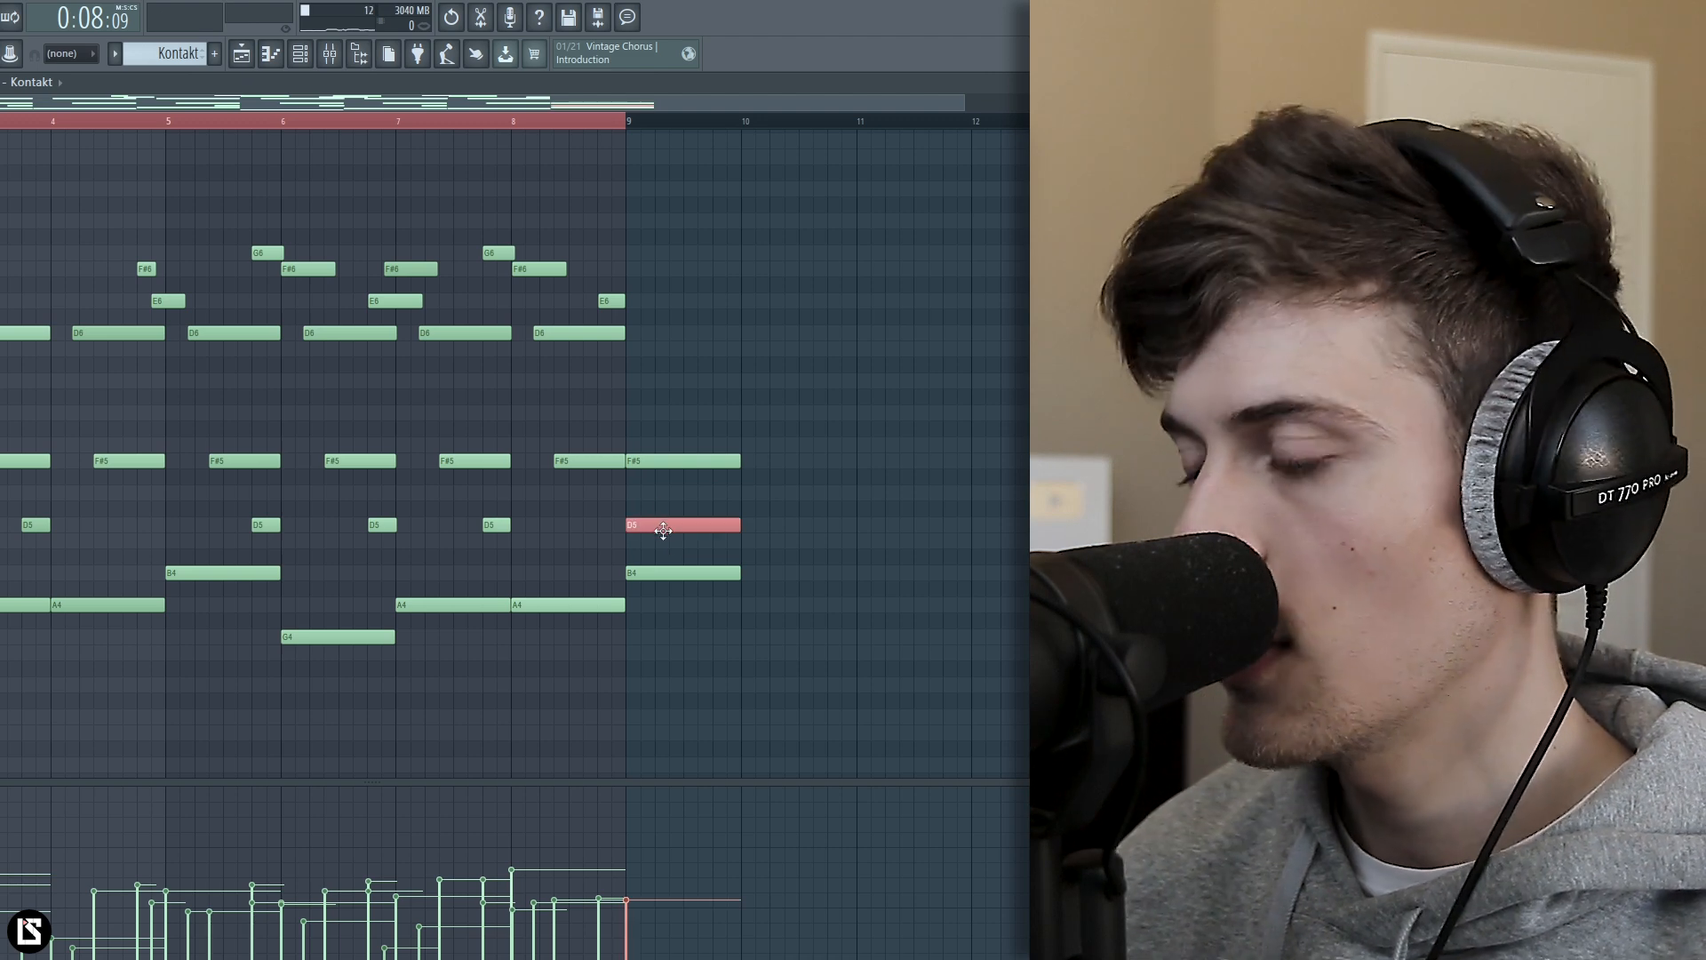
{"action": "key", "text": "ctrl+Up"}
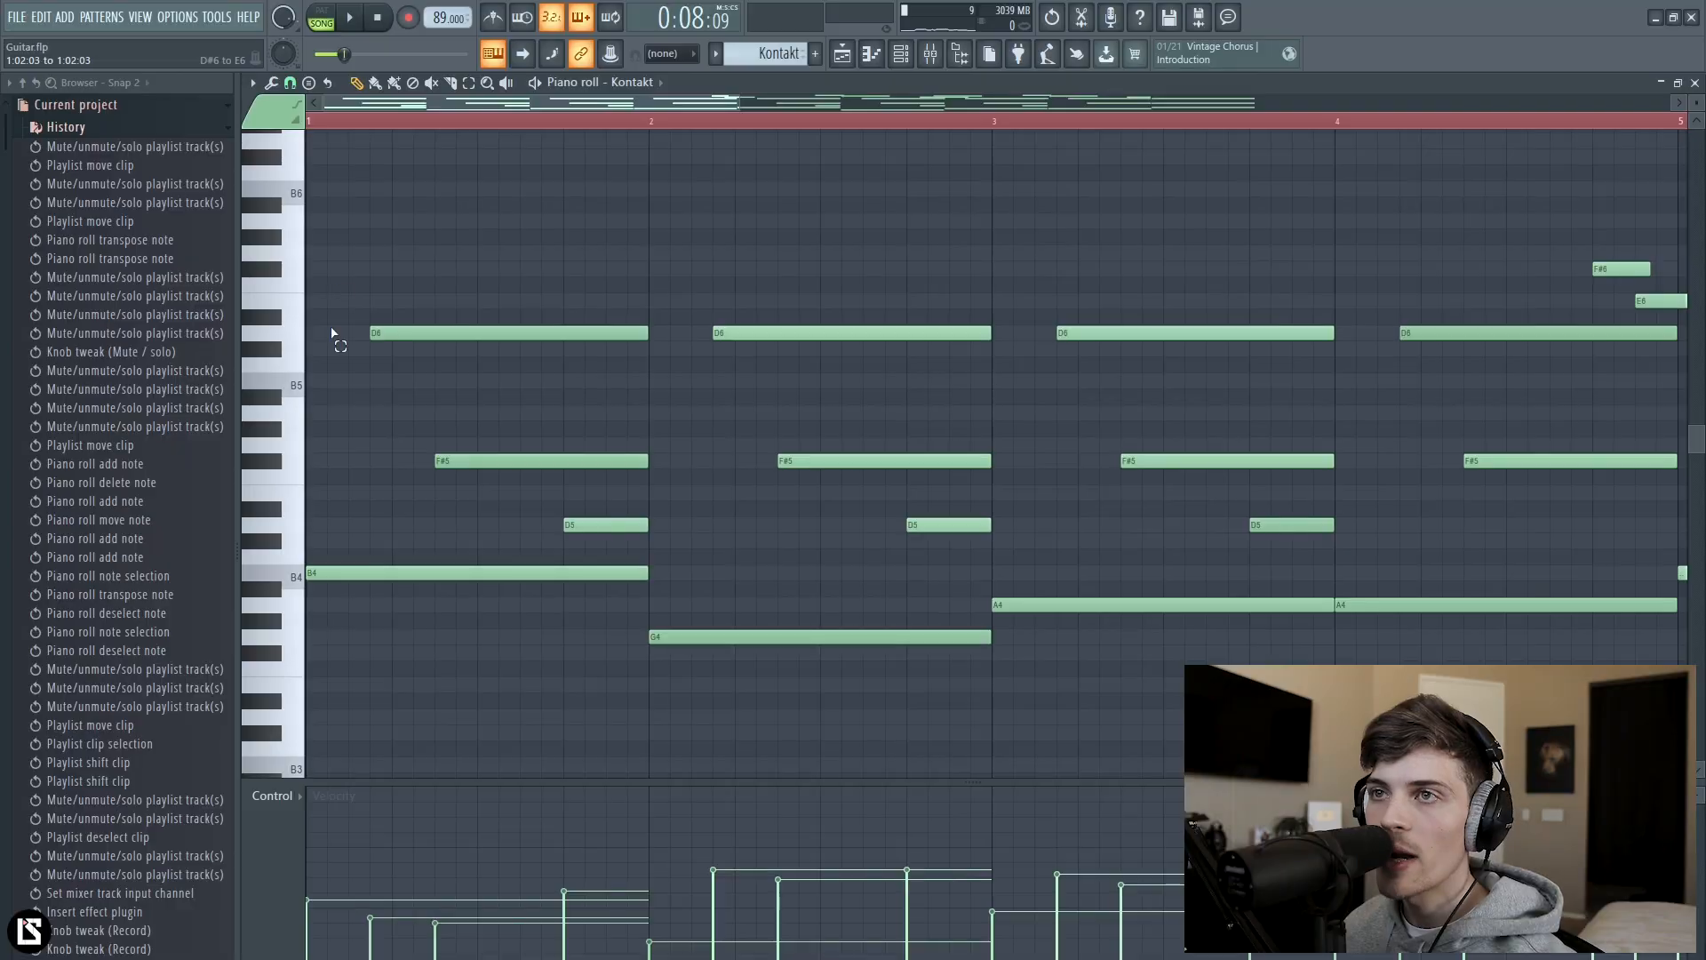
Stagger the bar 9 chord by moving D6 to start at 9:04 and F#5 to start at 9:07.
{"action": "left_click_drag", "start_coordinate": [336, 301], "coordinate": [422, 480]}
{"action": "left_click_drag", "start_coordinate": [468, 123], "coordinate": [1111, 118]}
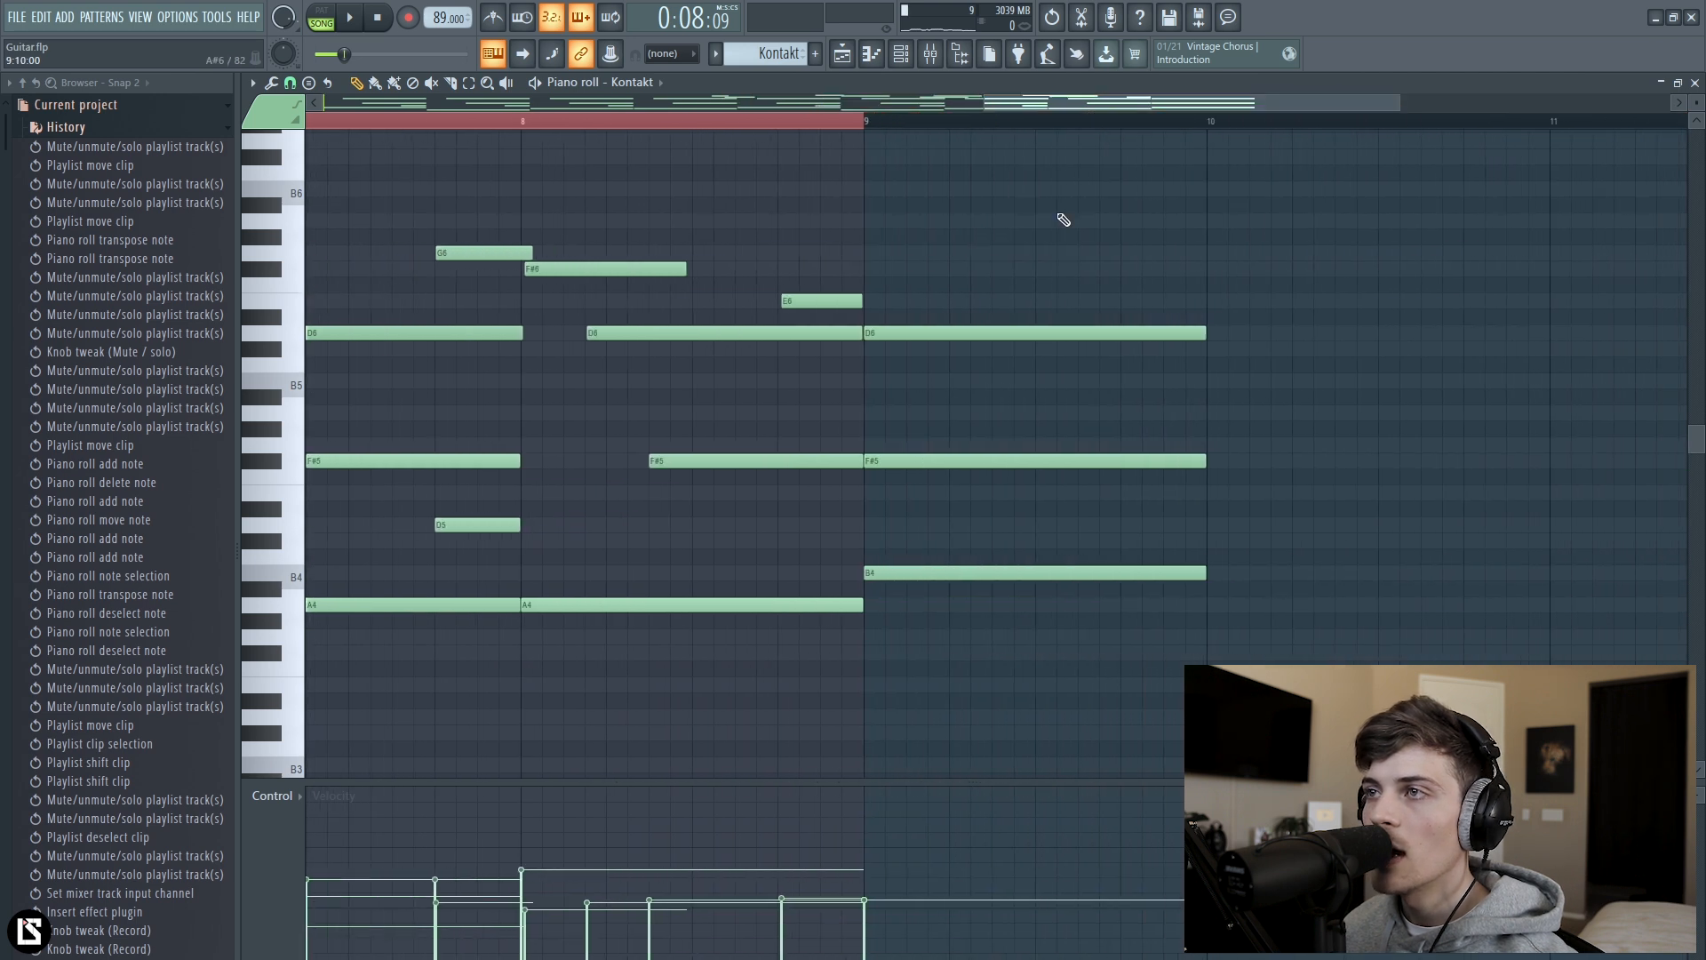
{"action": "left_click_drag", "start_coordinate": [914, 330], "coordinate": [968, 330]}
{"action": "left_click_drag", "start_coordinate": [920, 460], "coordinate": [1024, 458]}
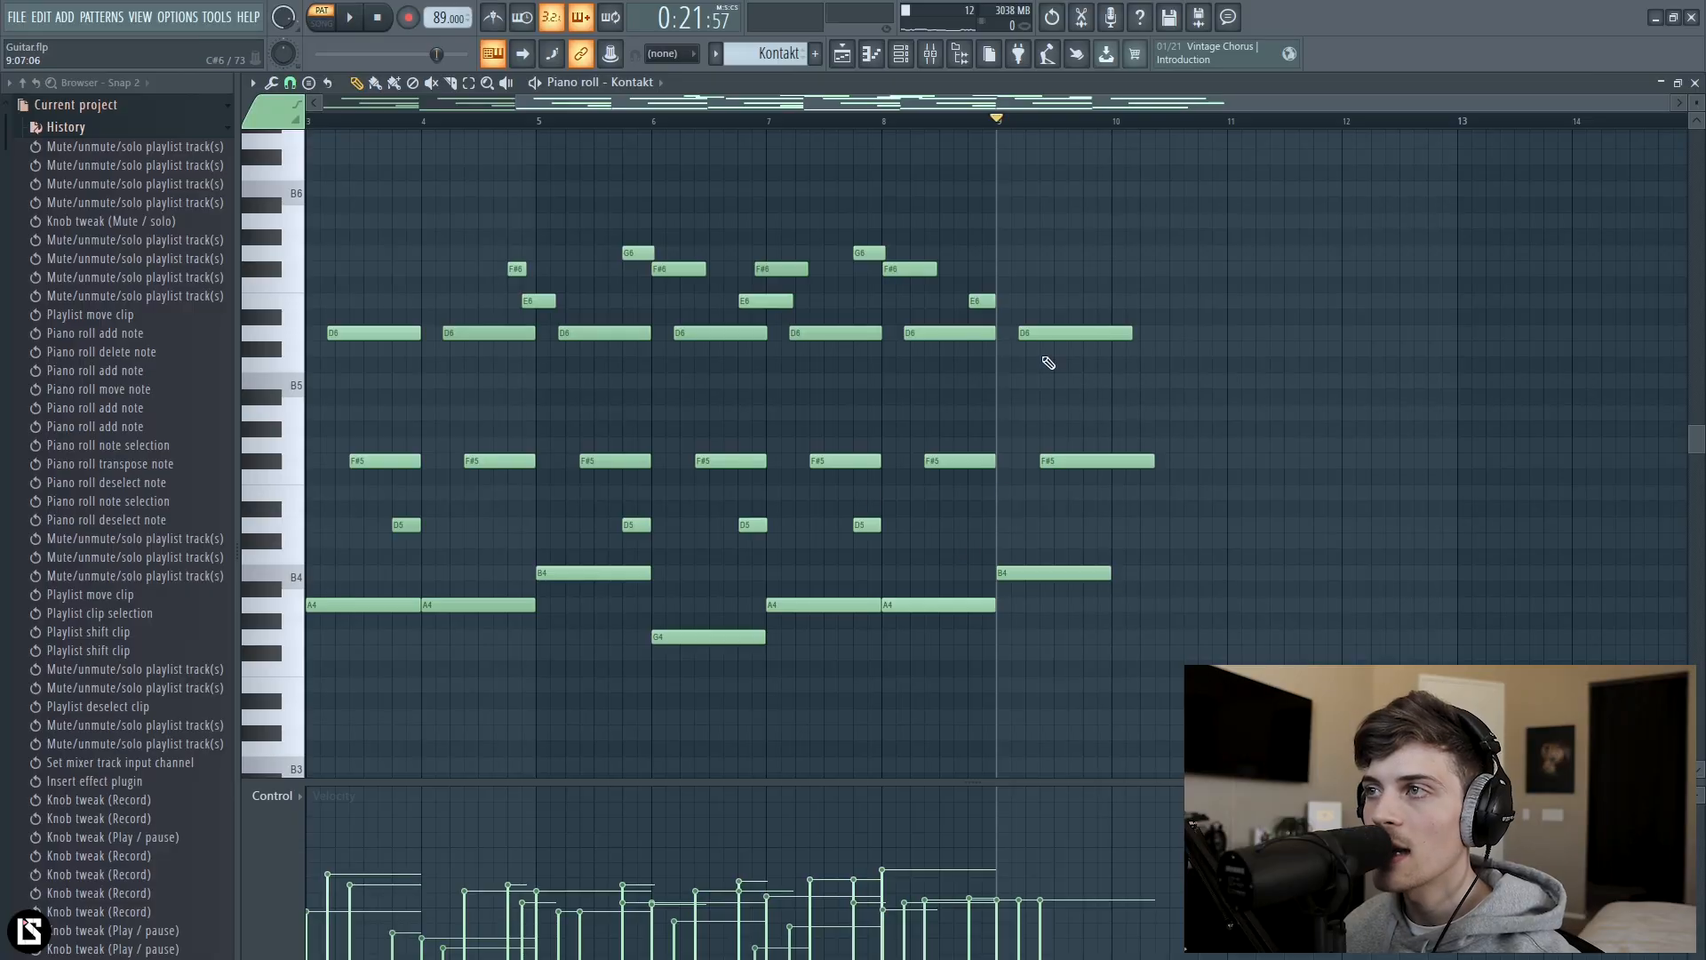
Add a D5 note near the end of bar 9 and shorten the D5, D6 and F#5 notes to fit within the bar.
{"action": "left_click", "coordinate": [1050, 332]}
{"action": "left_click", "coordinate": [1098, 526]}
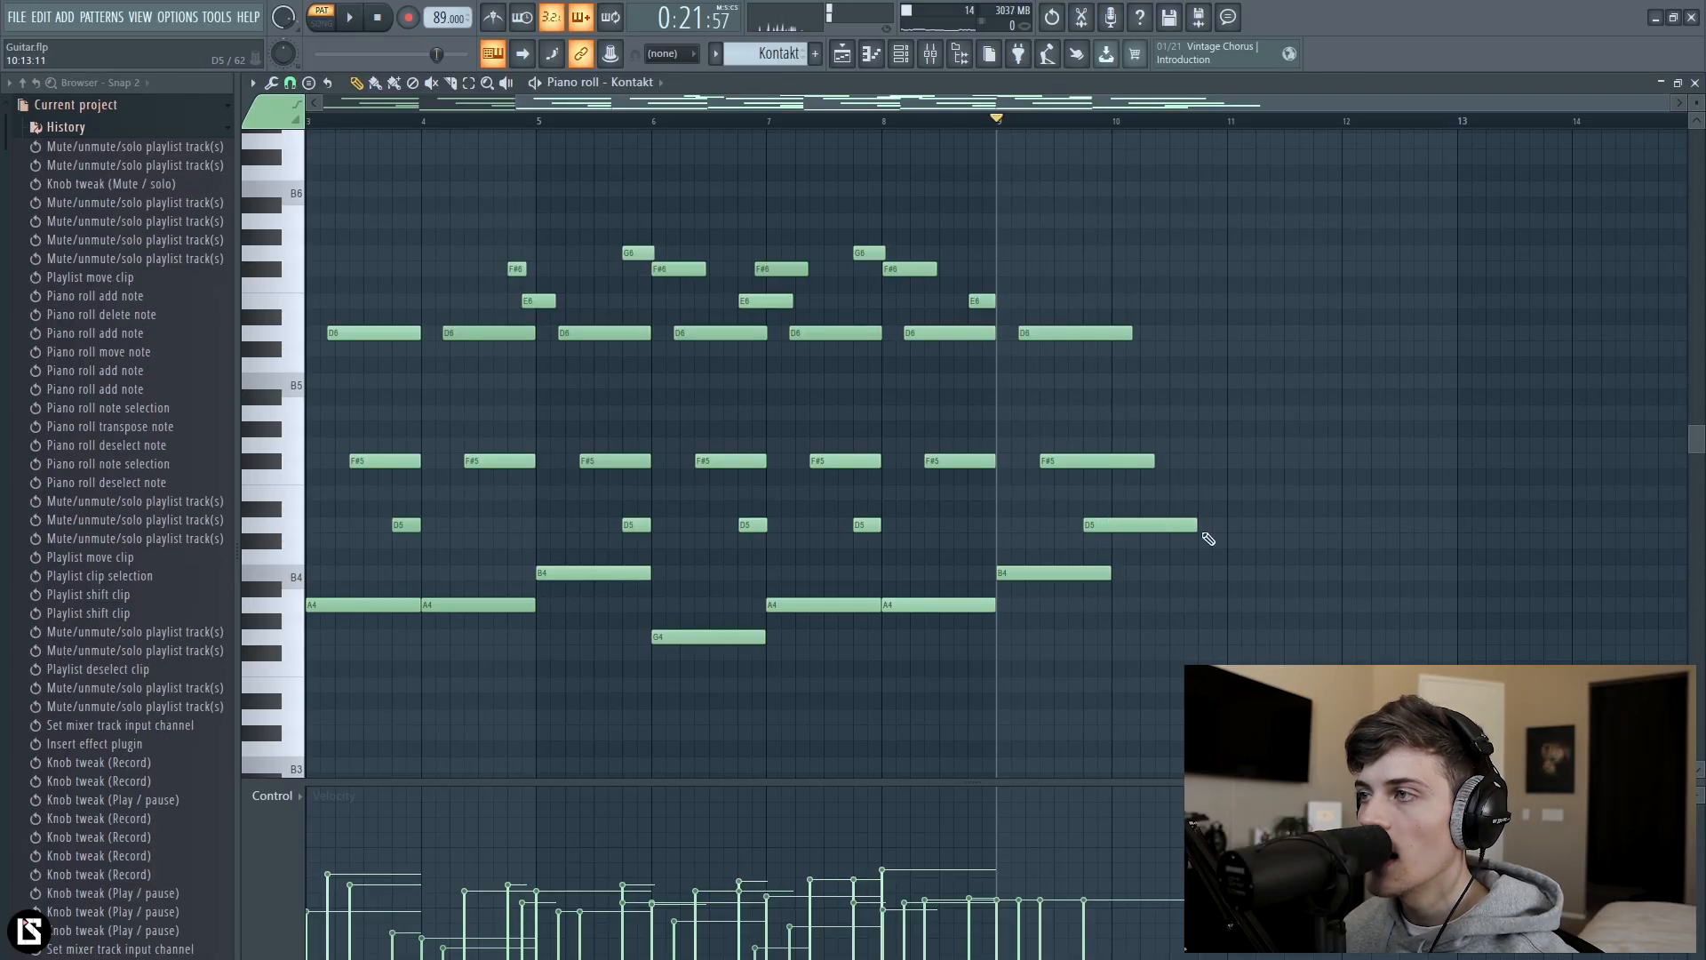
{"action": "left_click_drag", "start_coordinate": [1191, 532], "coordinate": [1110, 545]}
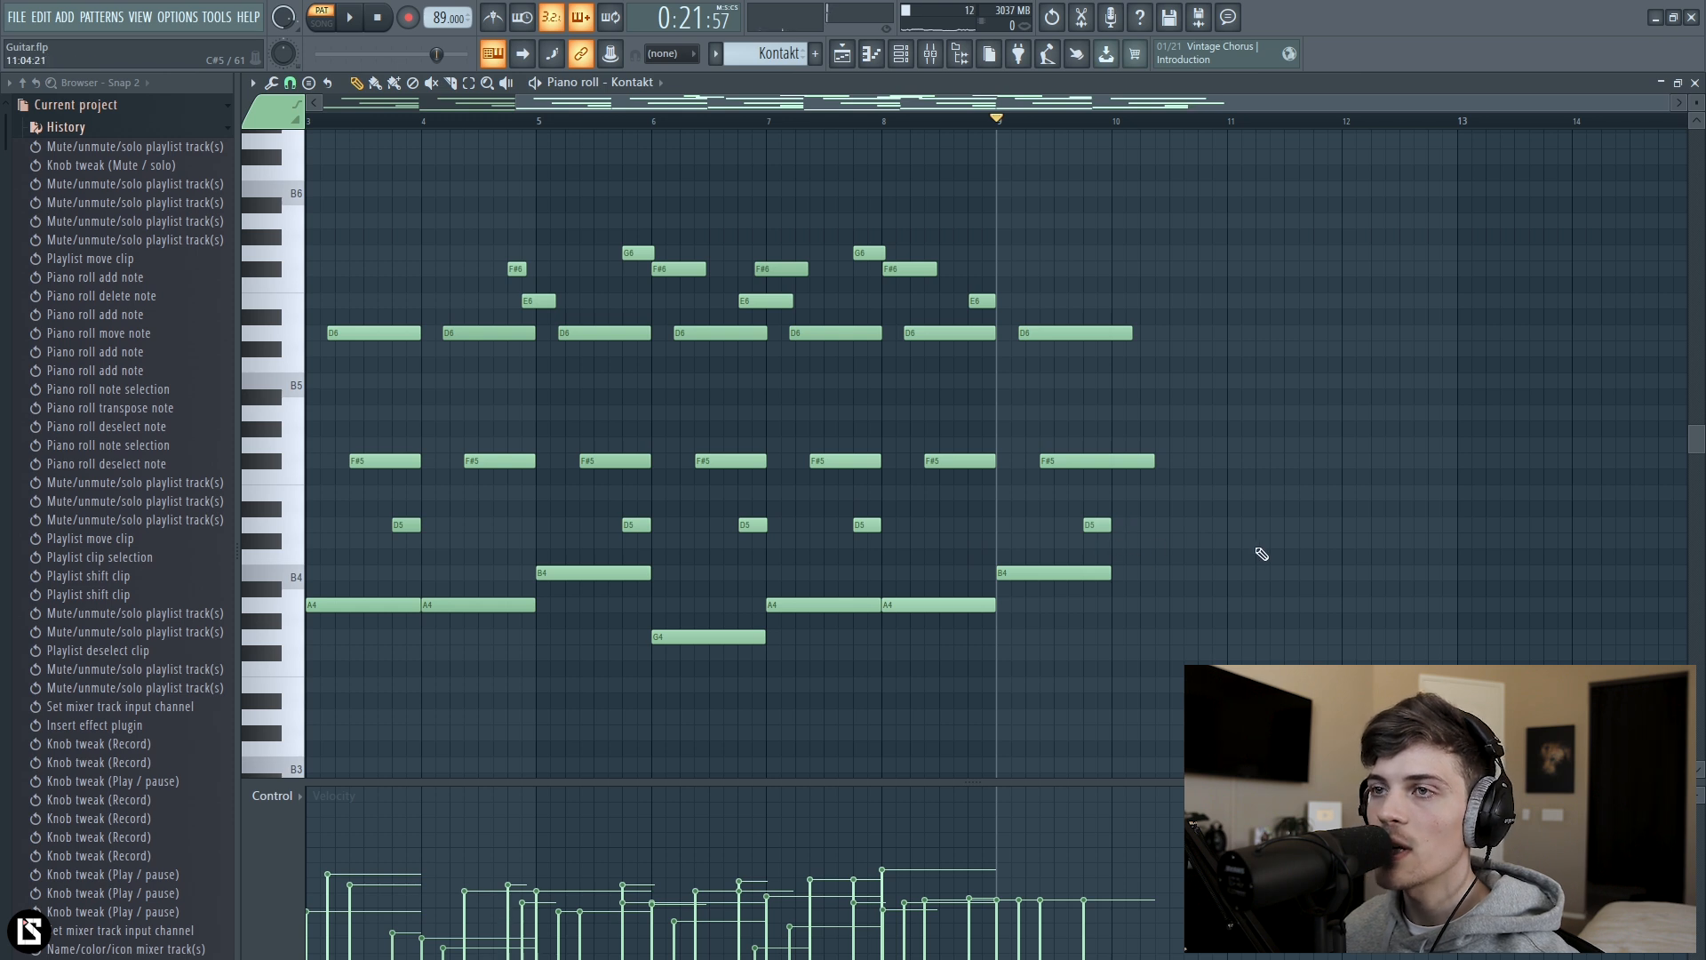
{"action": "left_click_drag", "start_coordinate": [1130, 334], "coordinate": [1104, 333]}
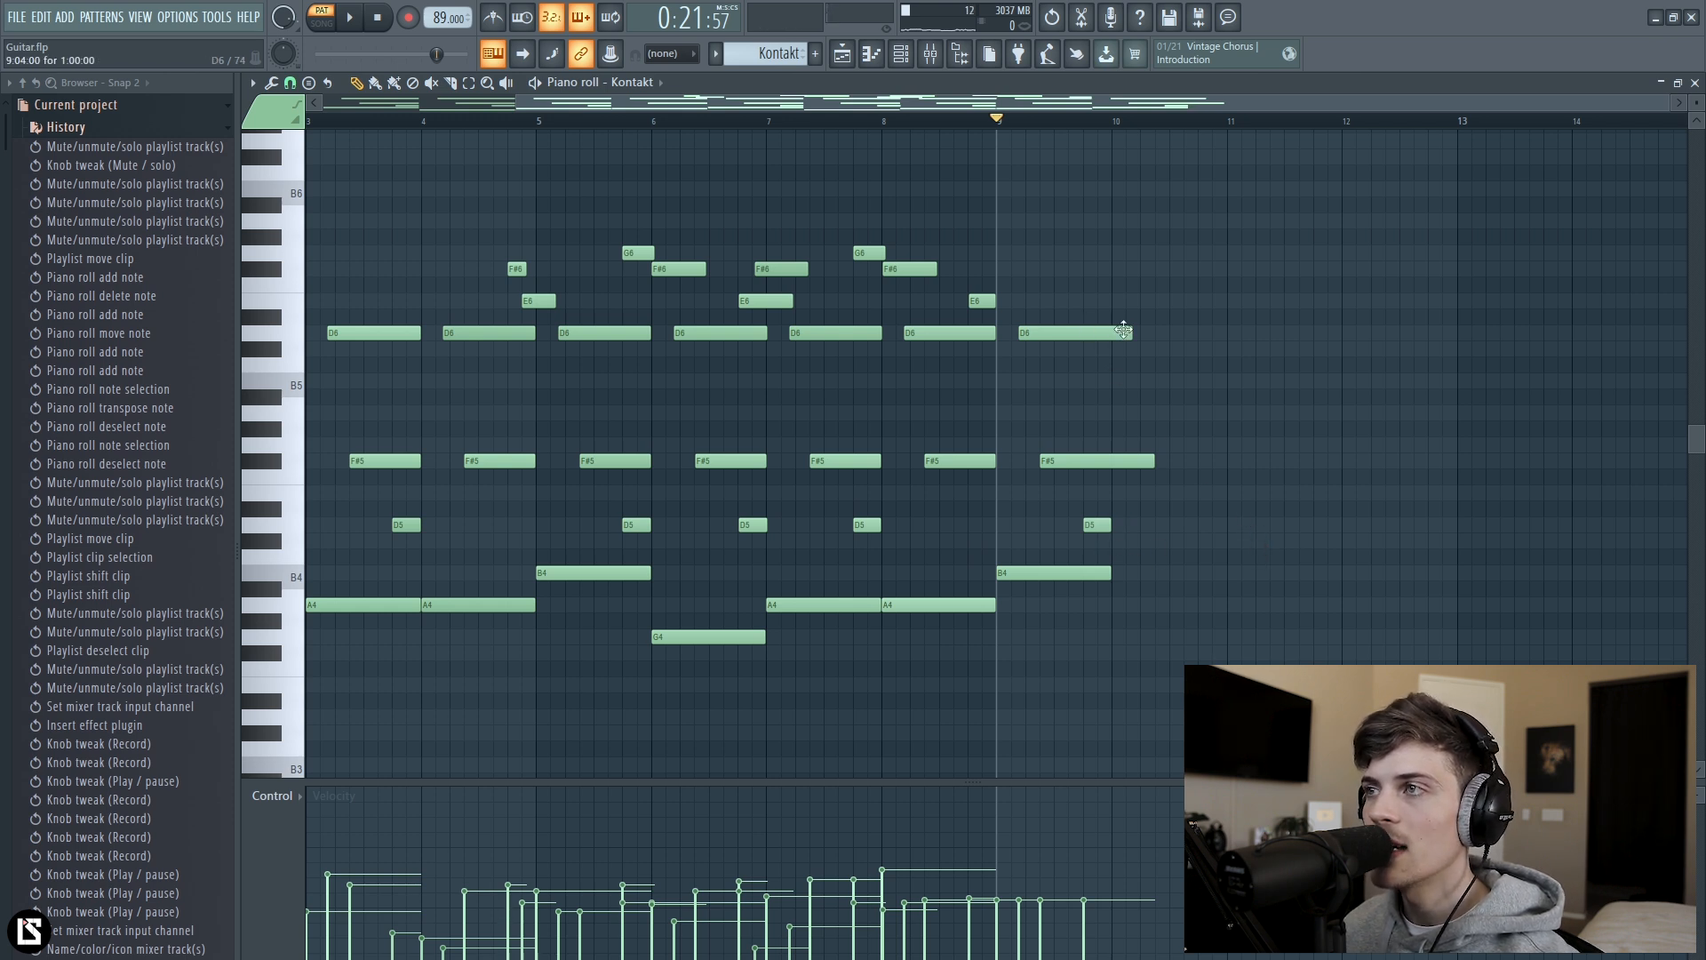
{"action": "left_click", "coordinate": [1152, 459]}
{"action": "left_click_drag", "start_coordinate": [1148, 460], "coordinate": [1110, 459]}
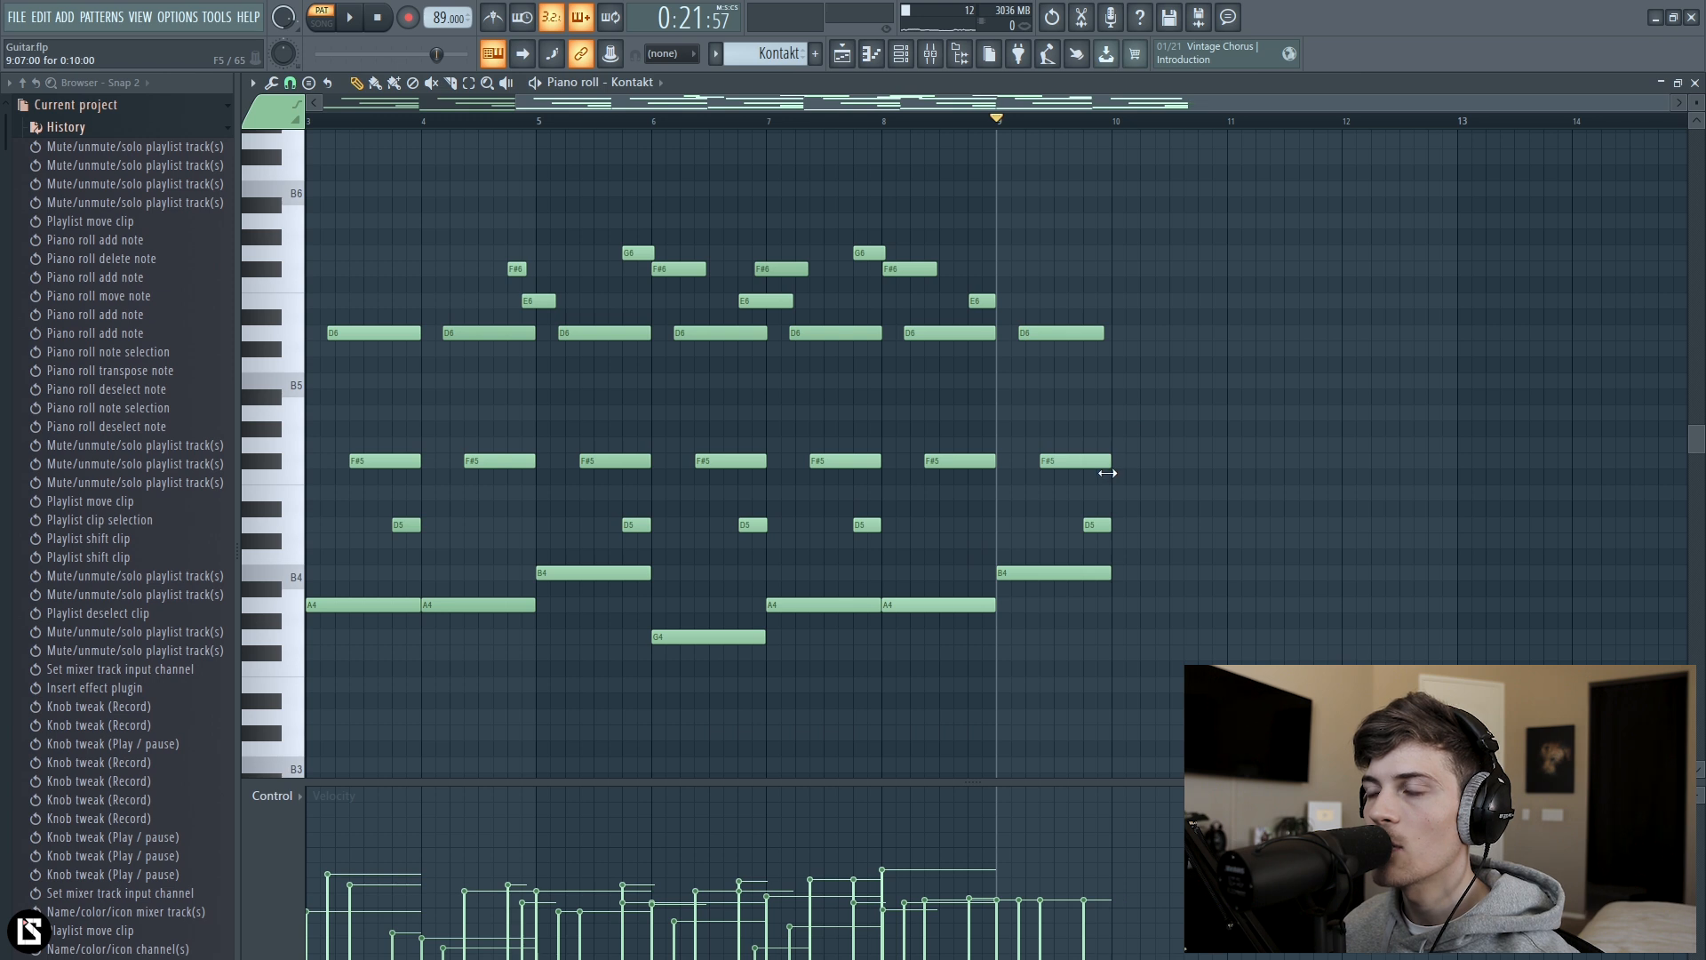
Duplicate the bar 9 note pattern into bar 10 with G4 as its bass note.
{"action": "left_click_drag", "start_coordinate": [344, 214], "coordinate": [401, 585]}
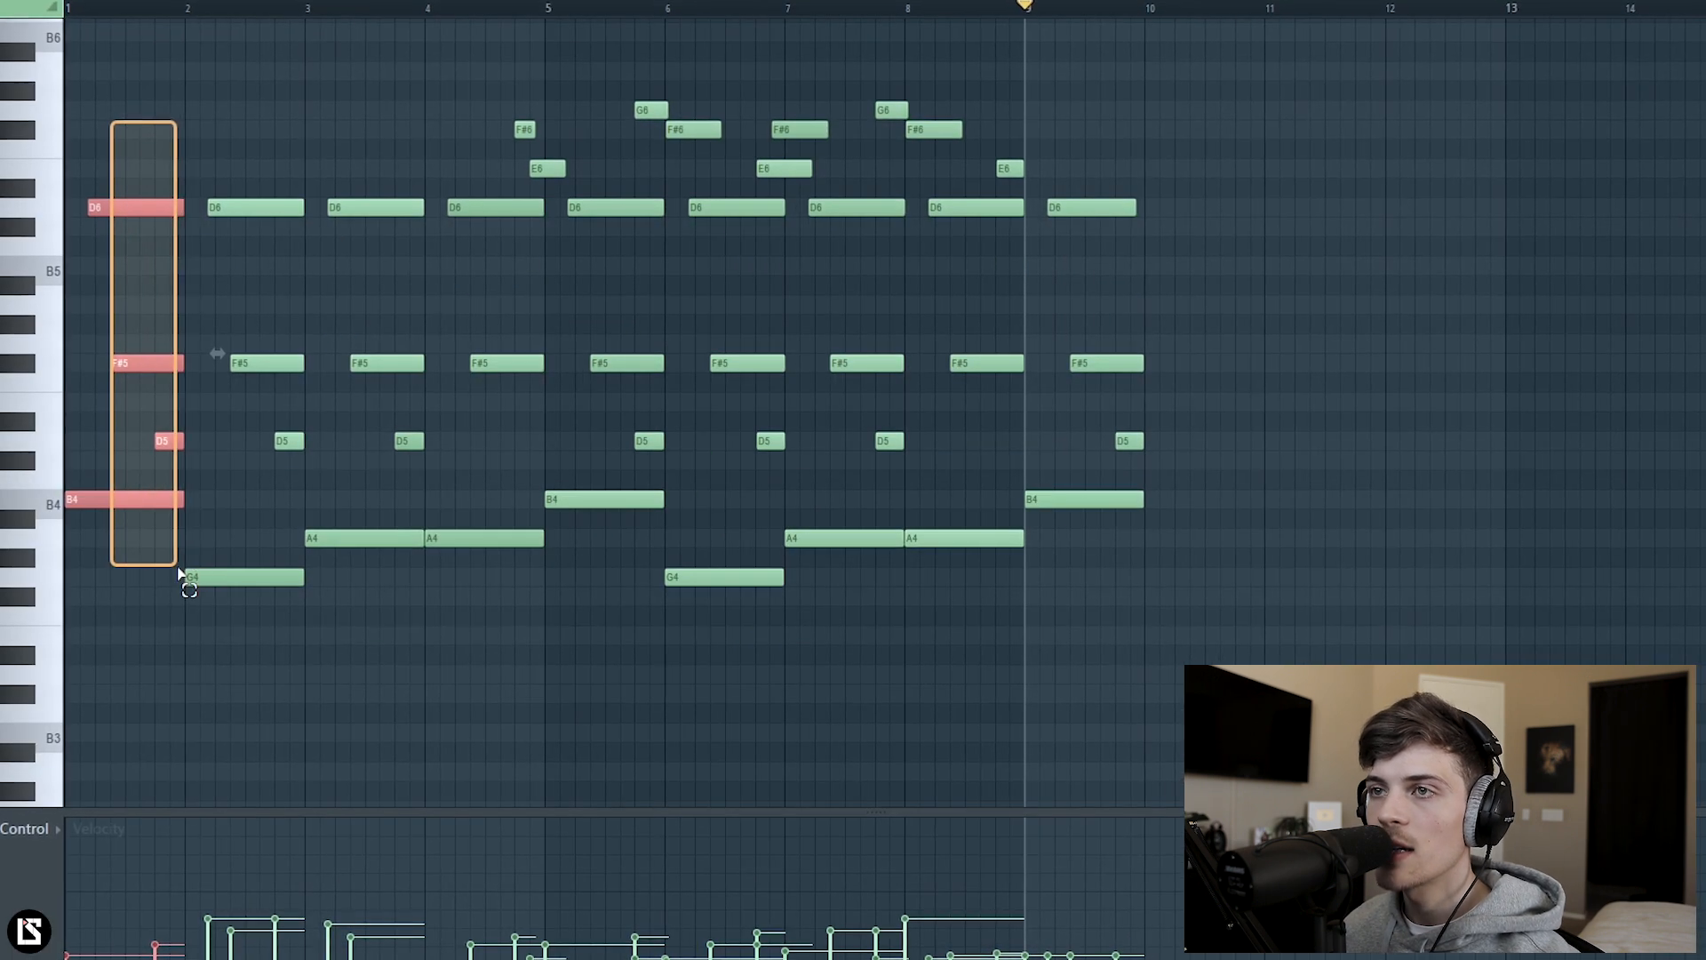
{"action": "left_click_drag", "start_coordinate": [178, 569], "coordinate": [180, 570]}
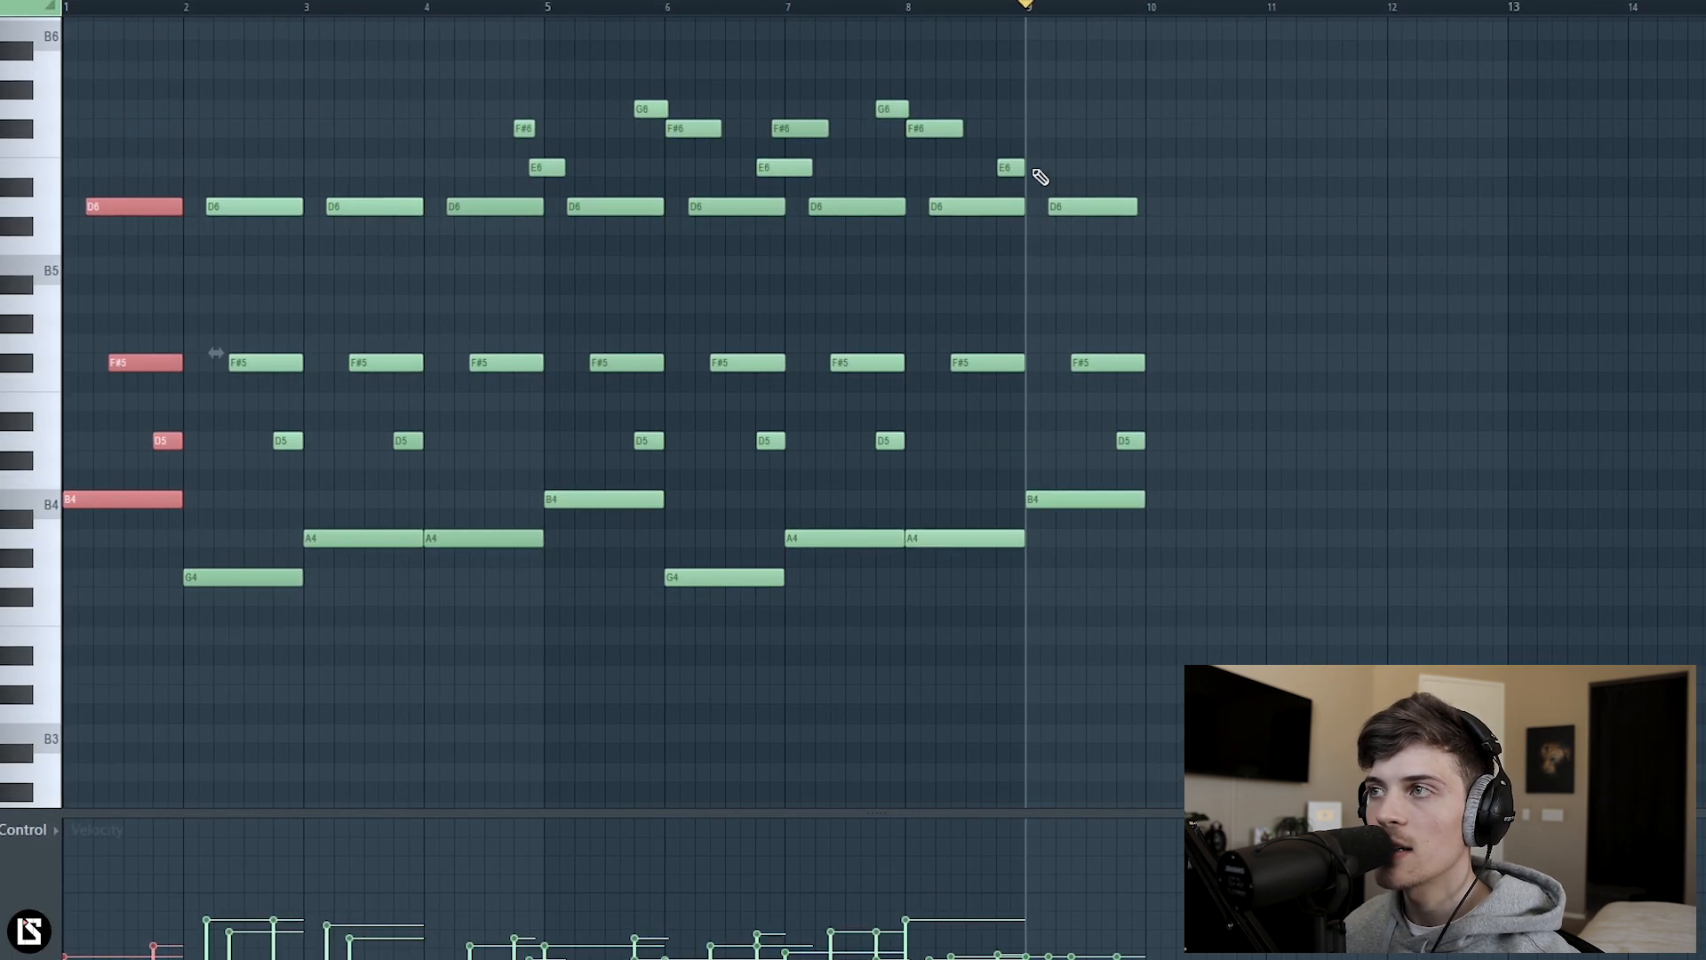
{"action": "left_click_drag", "start_coordinate": [1062, 141], "coordinate": [1129, 590]}
{"action": "left_click", "coordinate": [1083, 635], "text": "ctrl"}
{"action": "left_click_drag", "start_coordinate": [1093, 115], "coordinate": [1146, 598]}
{"action": "left_click_drag", "start_coordinate": [1077, 503], "coordinate": [1195, 587]}
{"action": "left_click", "coordinate": [1208, 551], "text": "ctrl"}
Duplicate the bar 10 note pattern into bar 11 and raise its bass note to A4.
{"action": "left_click_drag", "start_coordinate": [221, 630], "coordinate": [268, 146]}
{"action": "left_click_drag", "start_coordinate": [1188, 129], "coordinate": [1373, 187]}
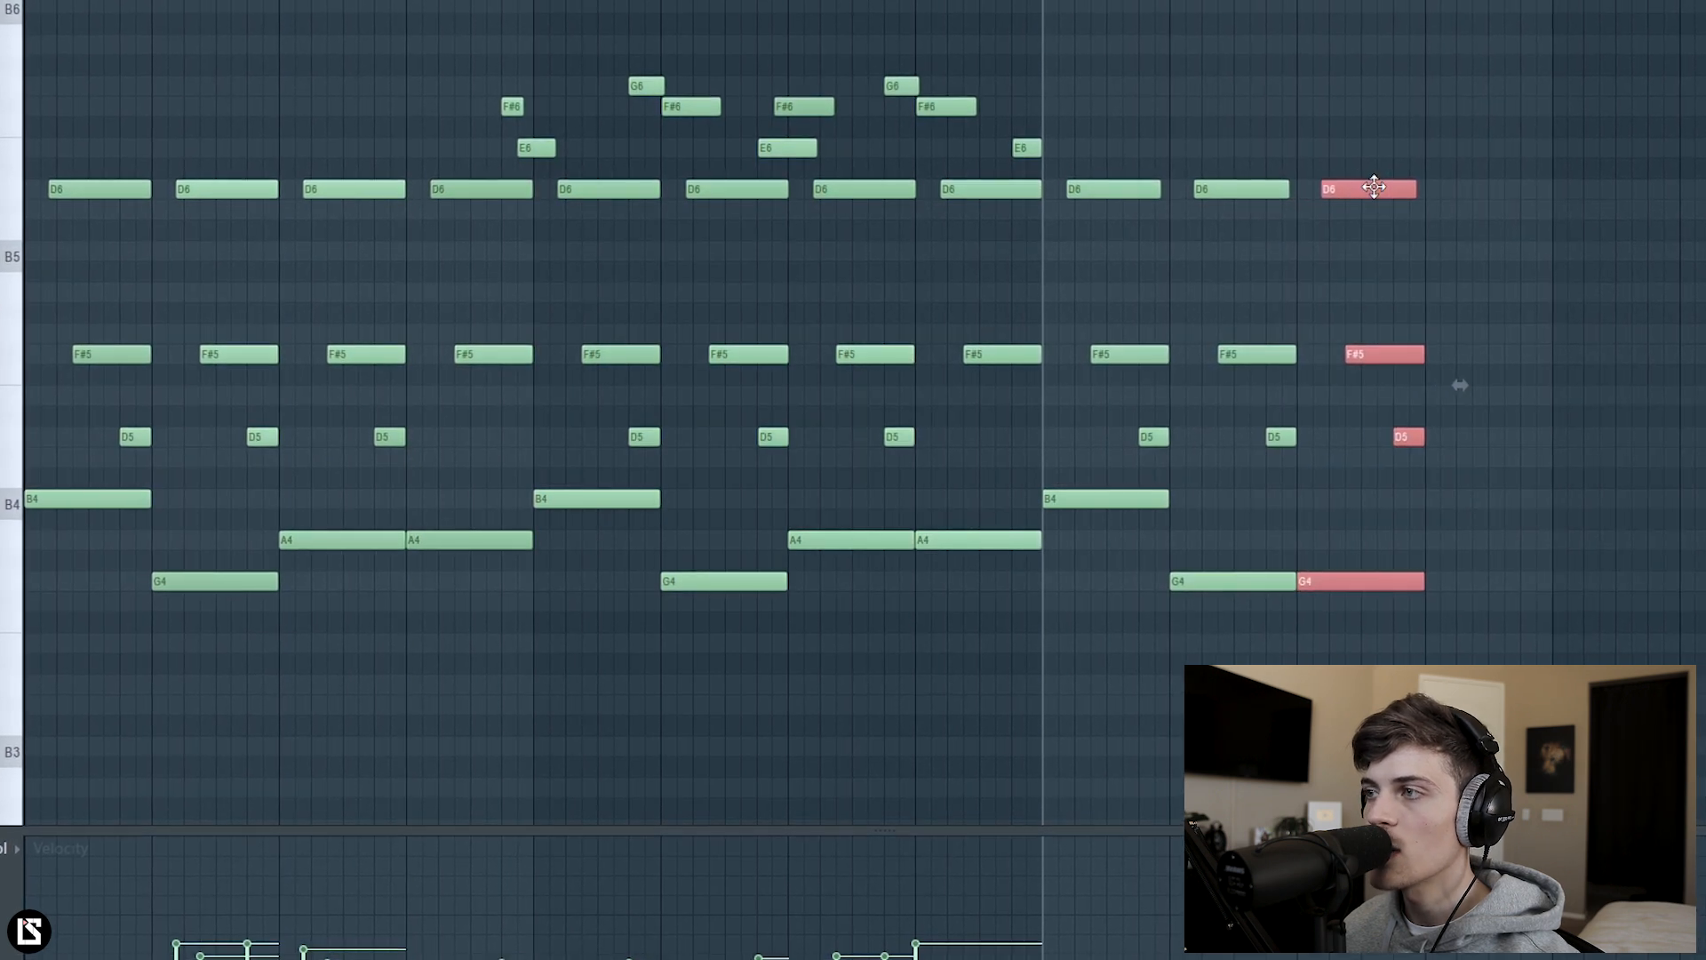
{"action": "left_click", "coordinate": [1394, 116]}
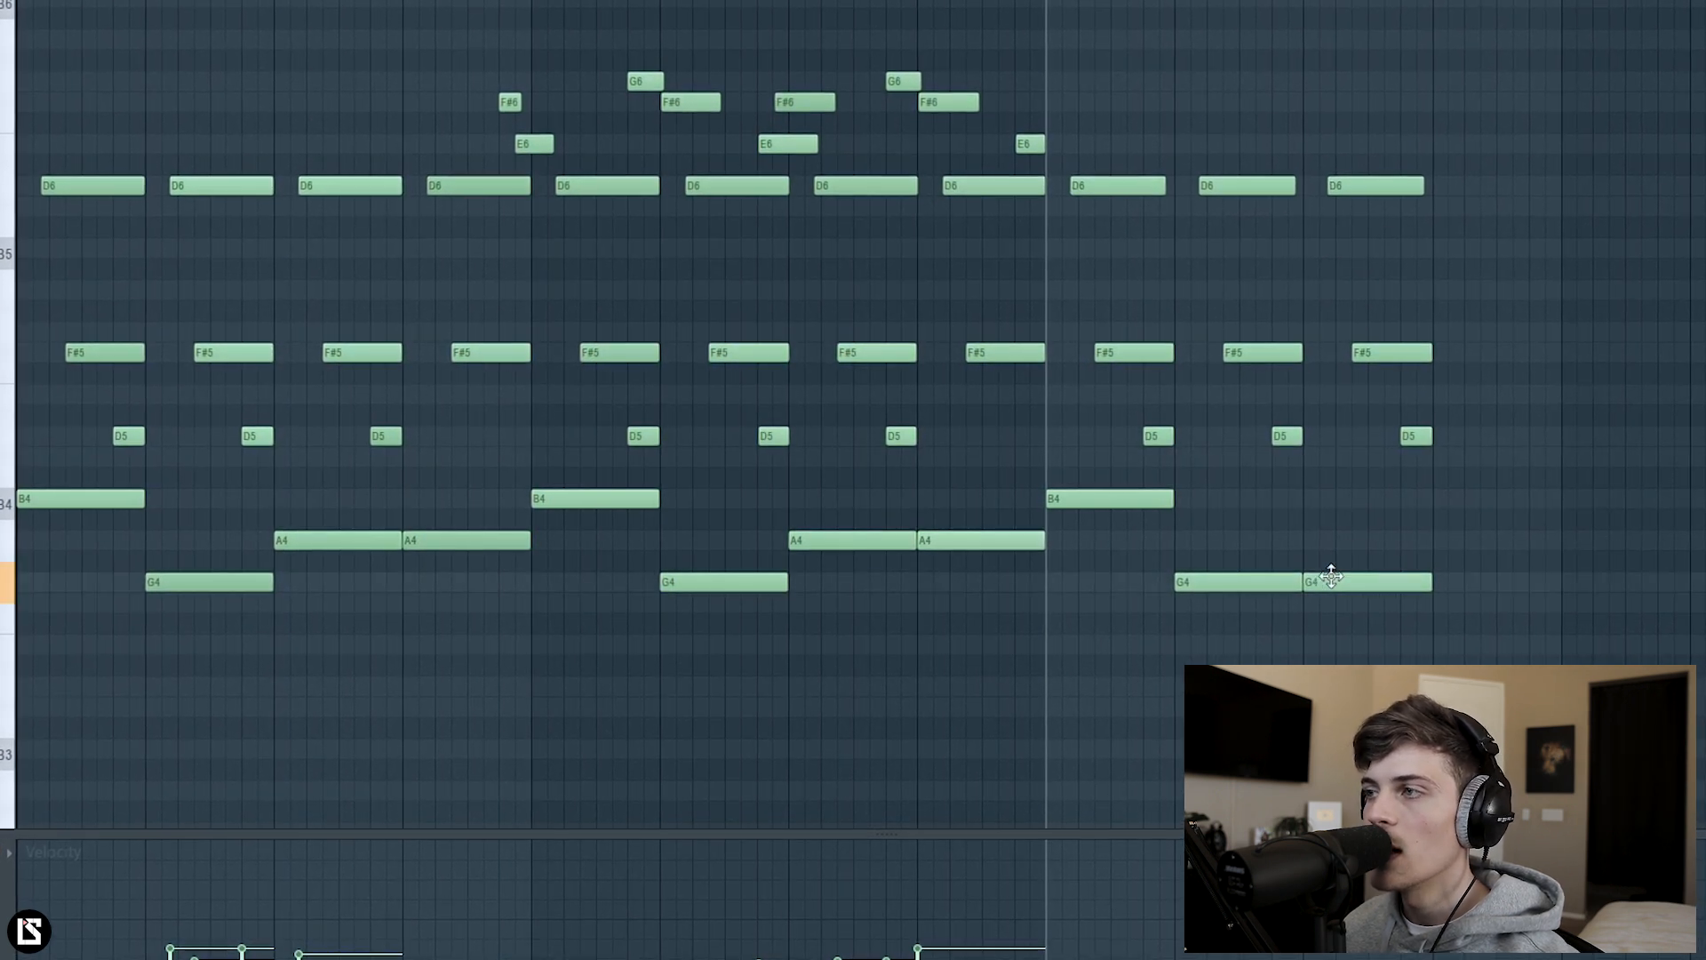
{"action": "left_click_drag", "start_coordinate": [1333, 582], "coordinate": [1335, 539]}
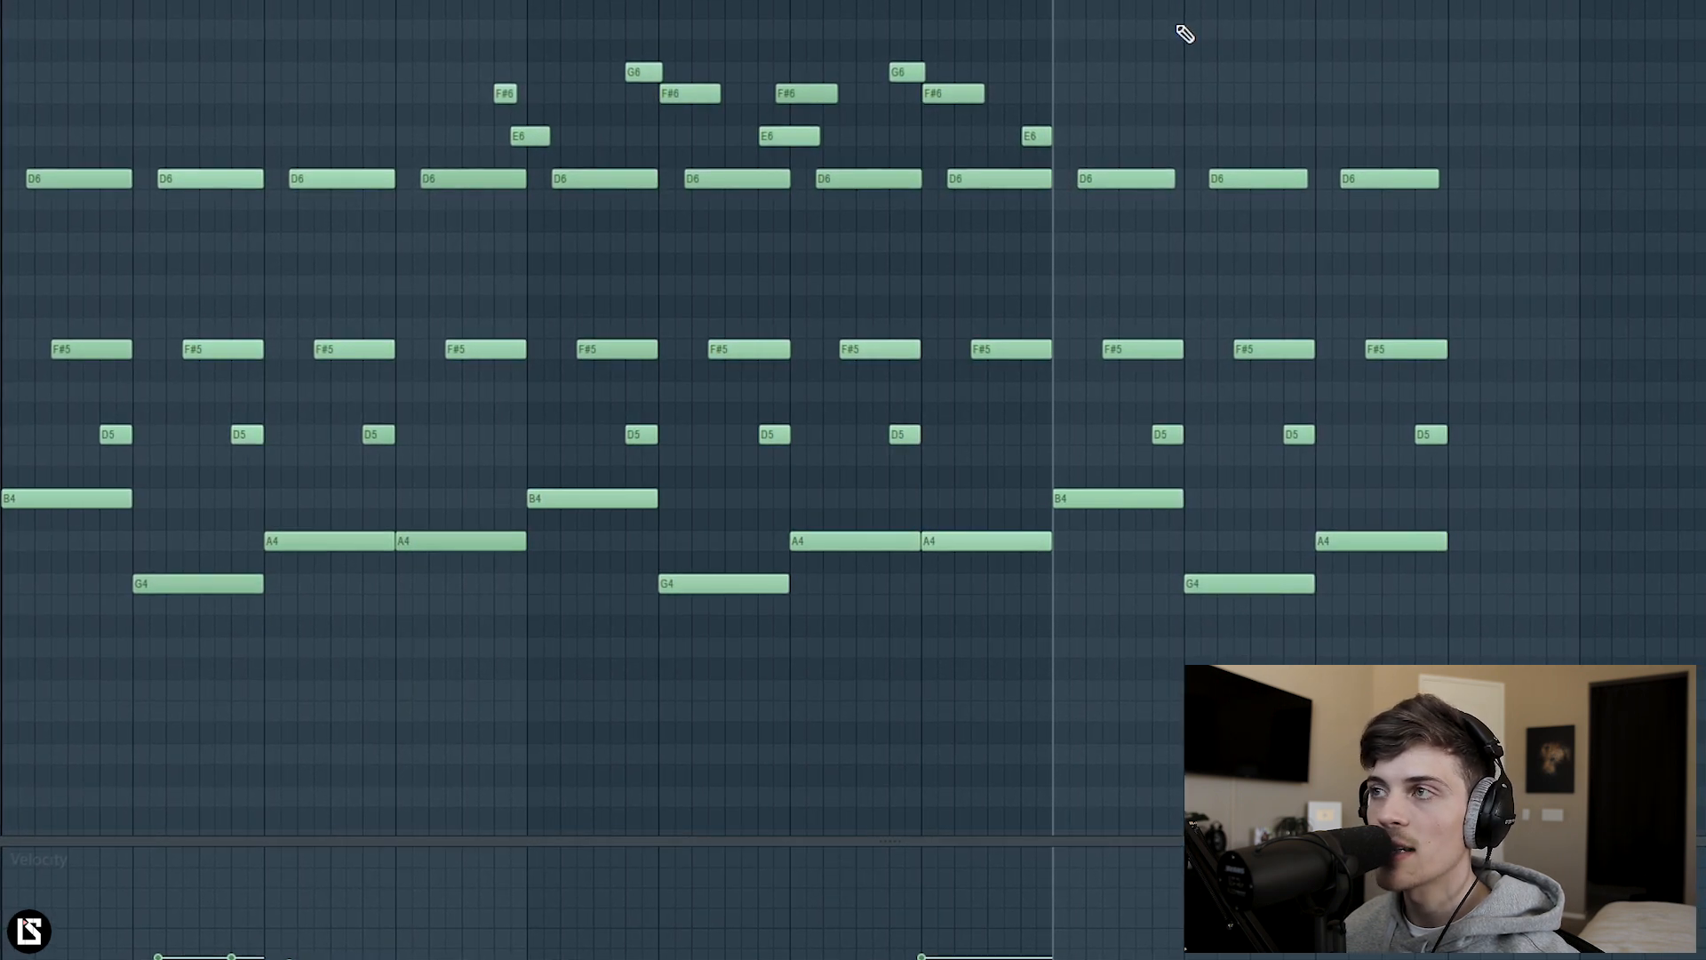
Play back the new section from bar 9 and compare its bass notes with those in bars 1 to 3.
{"action": "key", "text": "space"}
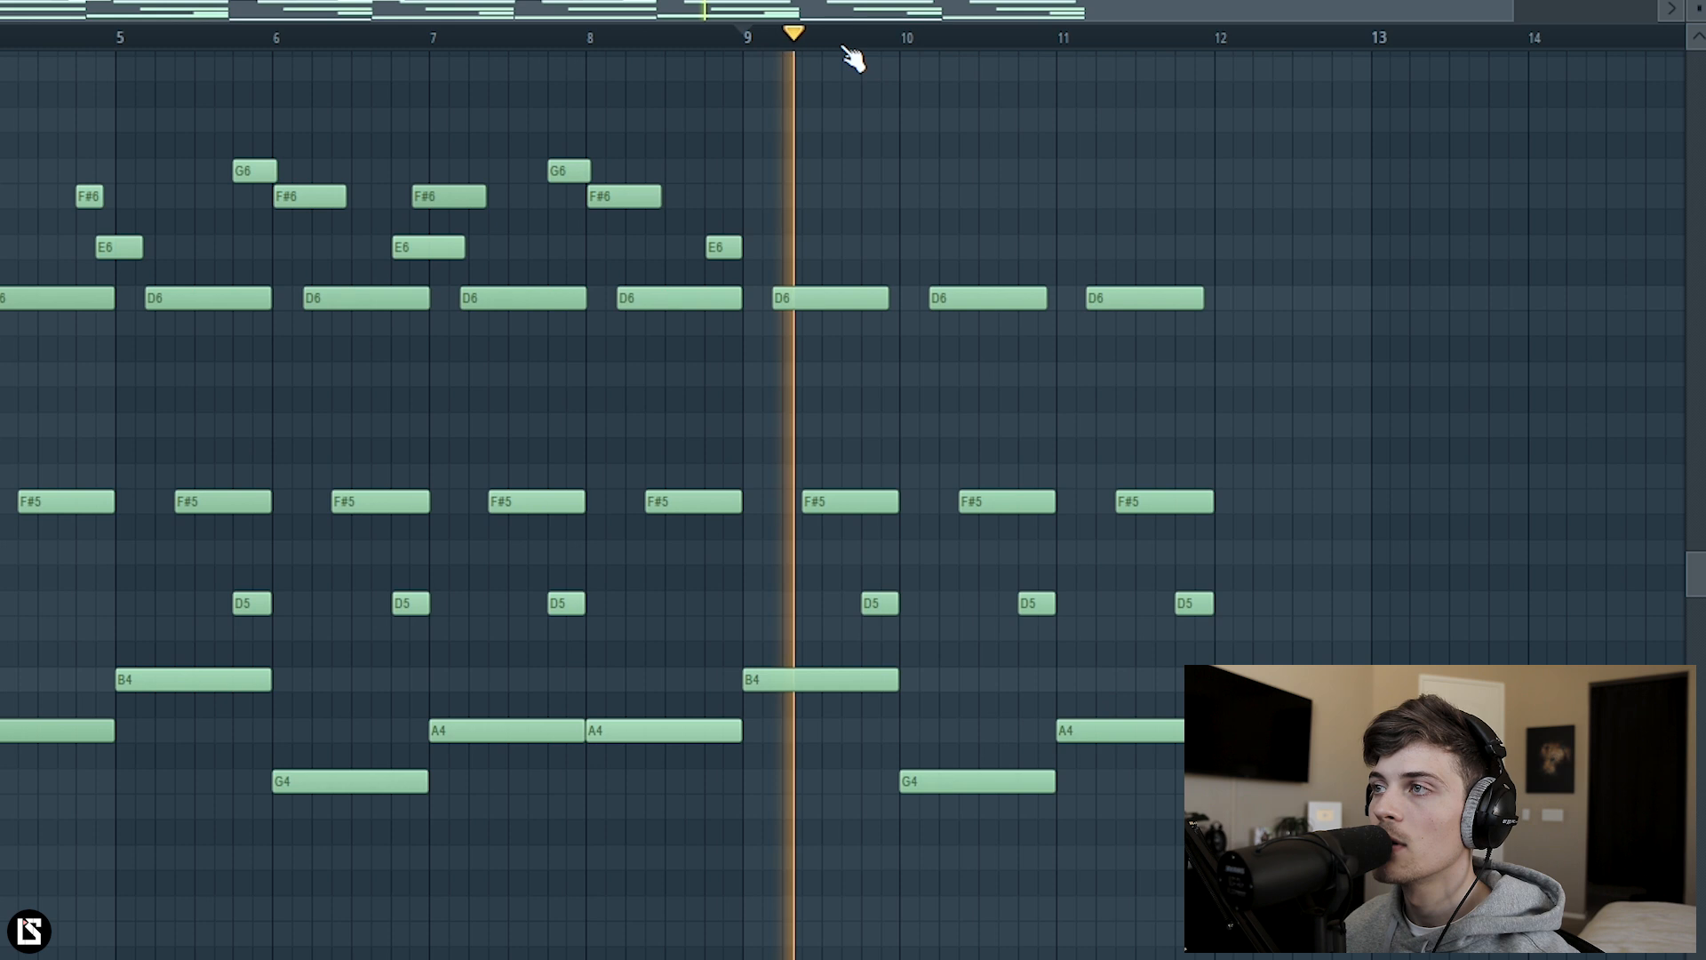
{"action": "scroll", "coordinate": [842, 47], "scroll_direction": "down", "scroll_amount": 1}
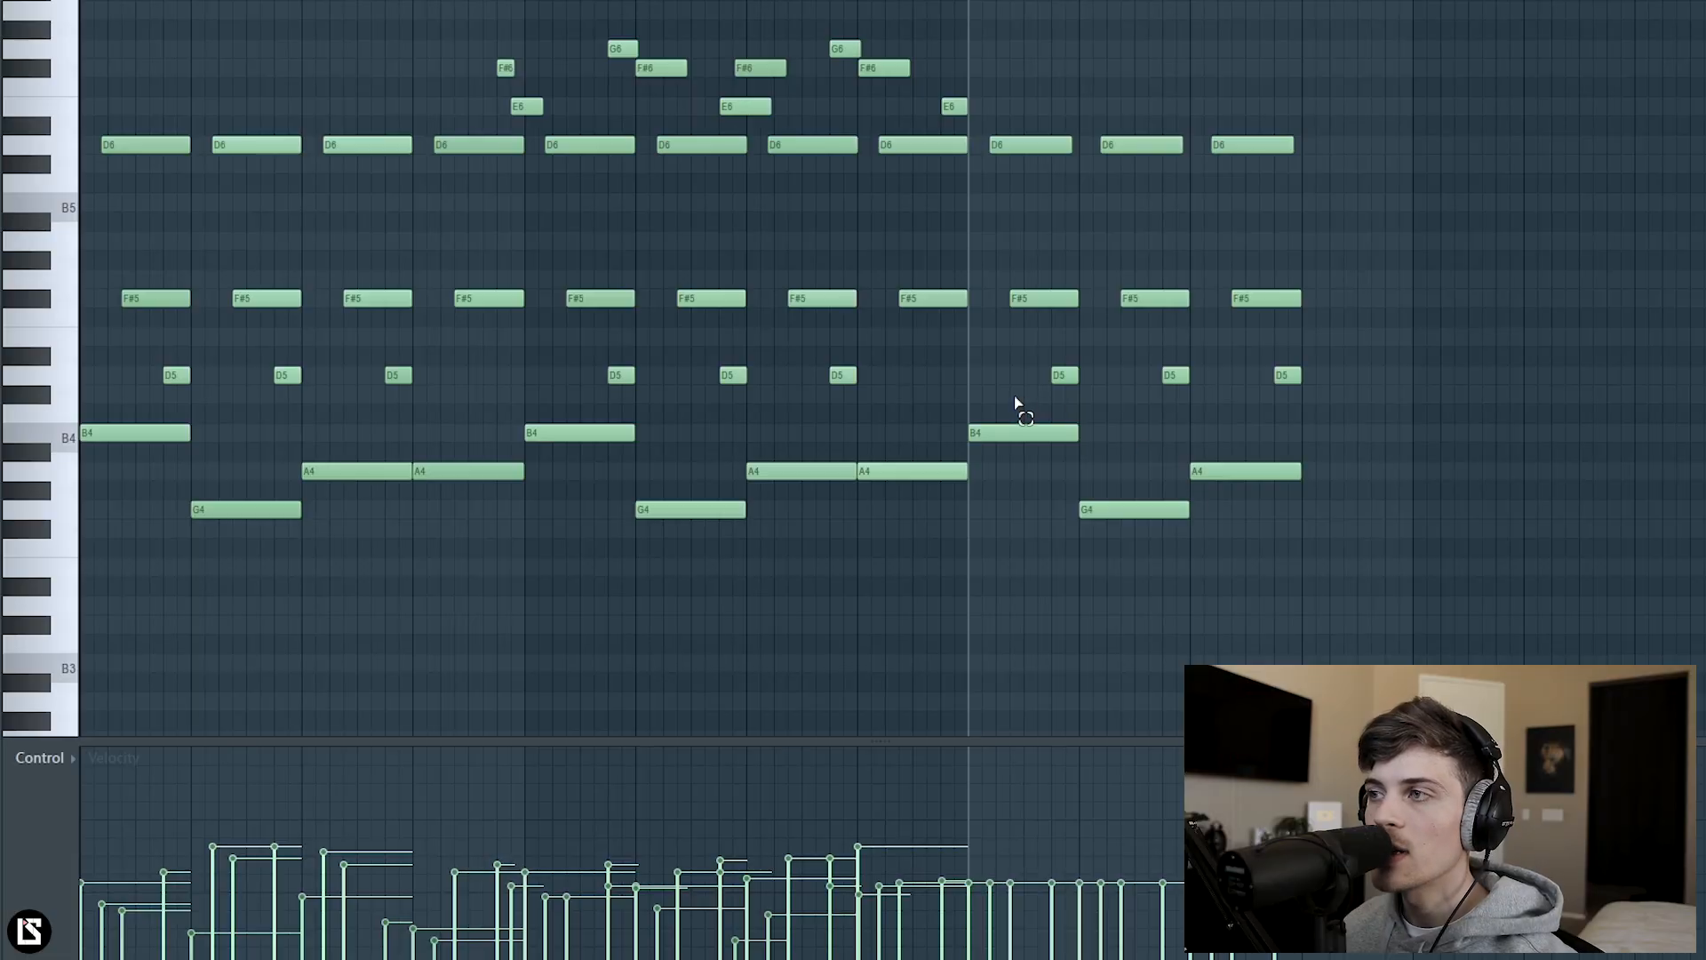
{"action": "left_click_drag", "start_coordinate": [1017, 402], "coordinate": [1305, 573]}
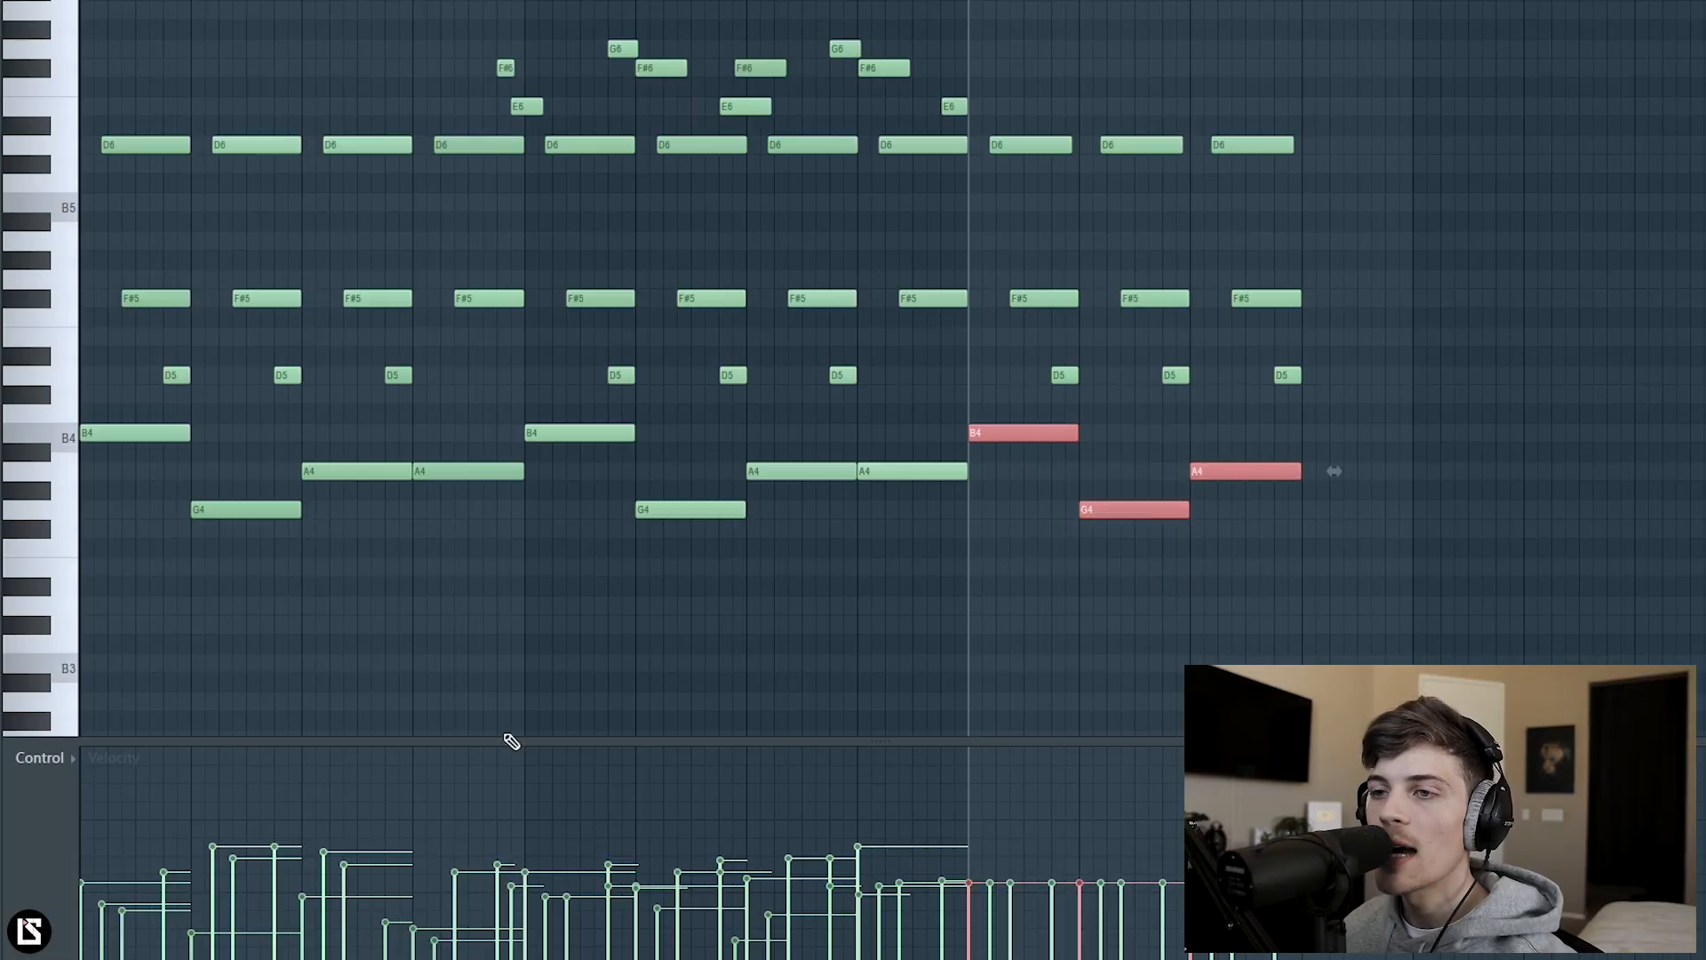
{"action": "left_click_drag", "start_coordinate": [129, 385], "coordinate": [389, 577]}
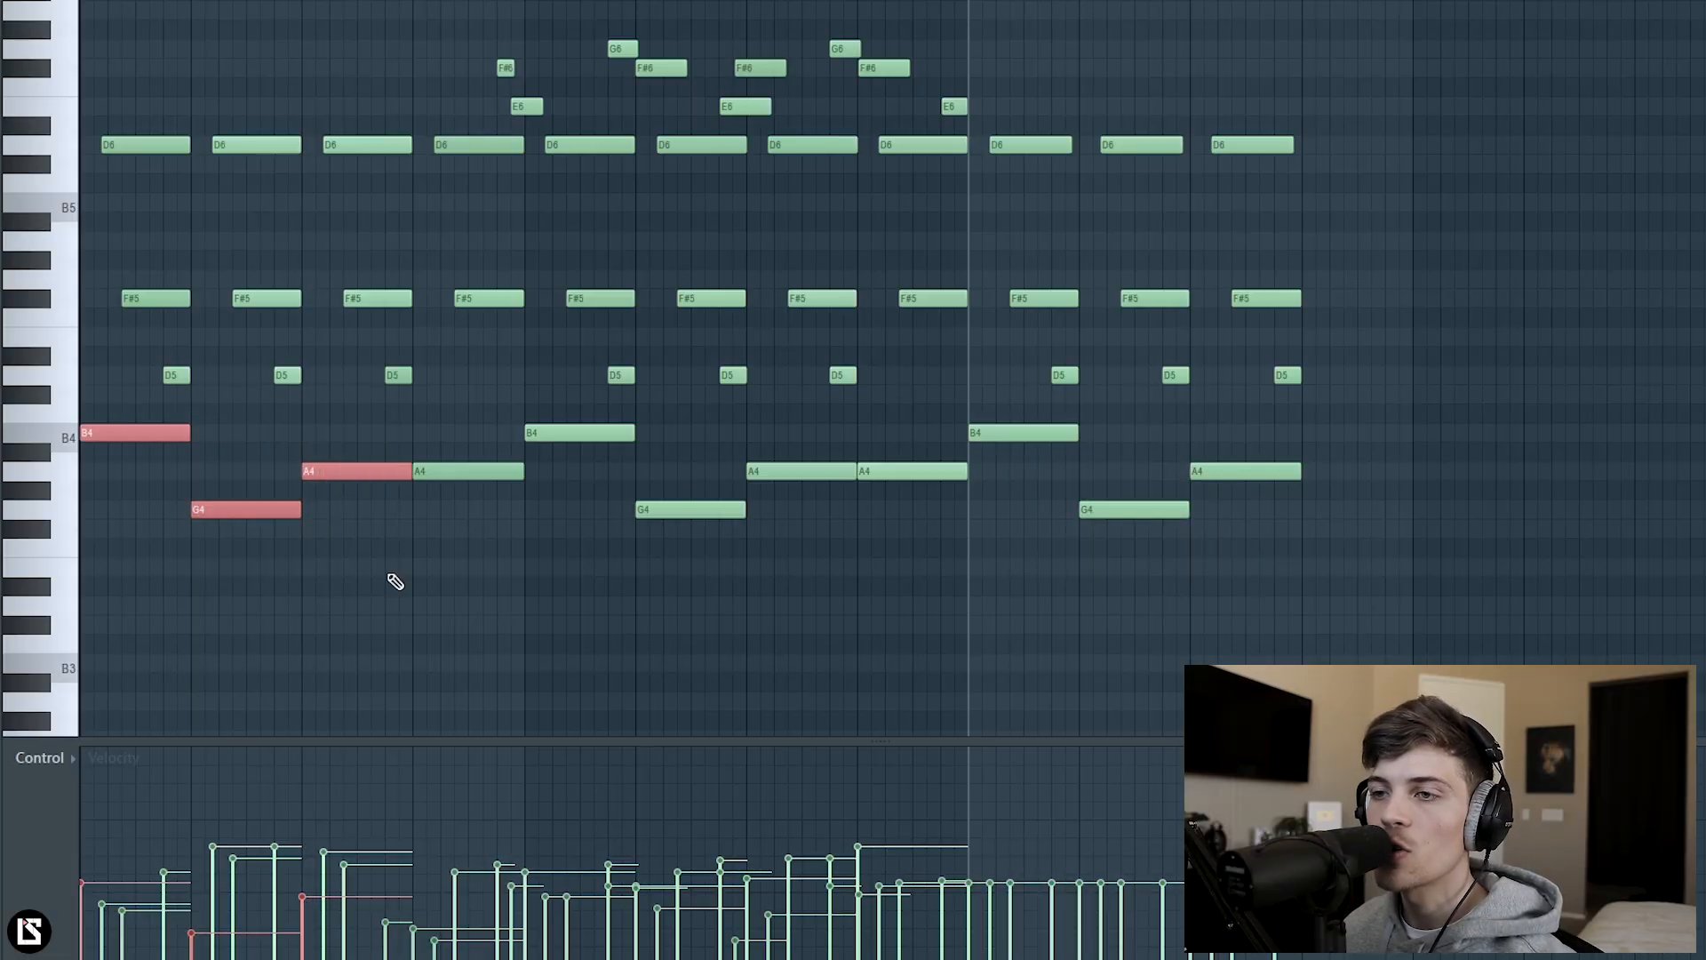
{"action": "left_click", "coordinate": [396, 582]}
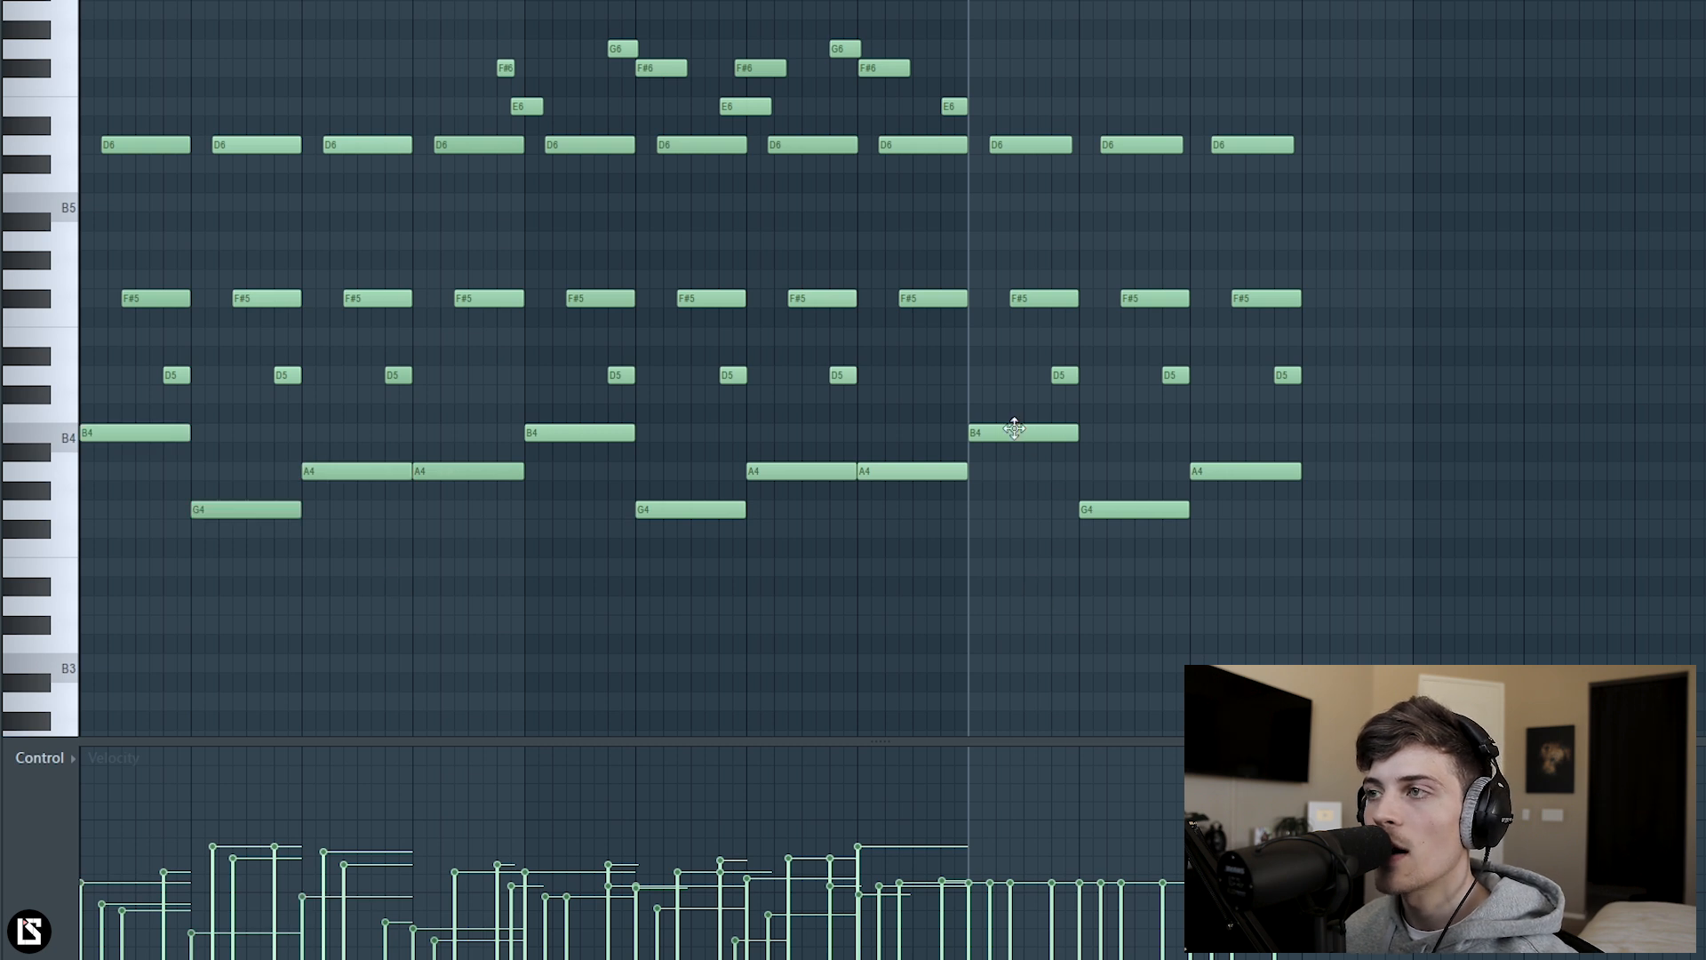
Vary the velocities of individual notes from bar 9 onward, lowering the bar 9 D6 and F#5 and adjusting the bar 10 notes.
{"action": "left_click_drag", "start_coordinate": [992, 387], "coordinate": [1019, 485]}
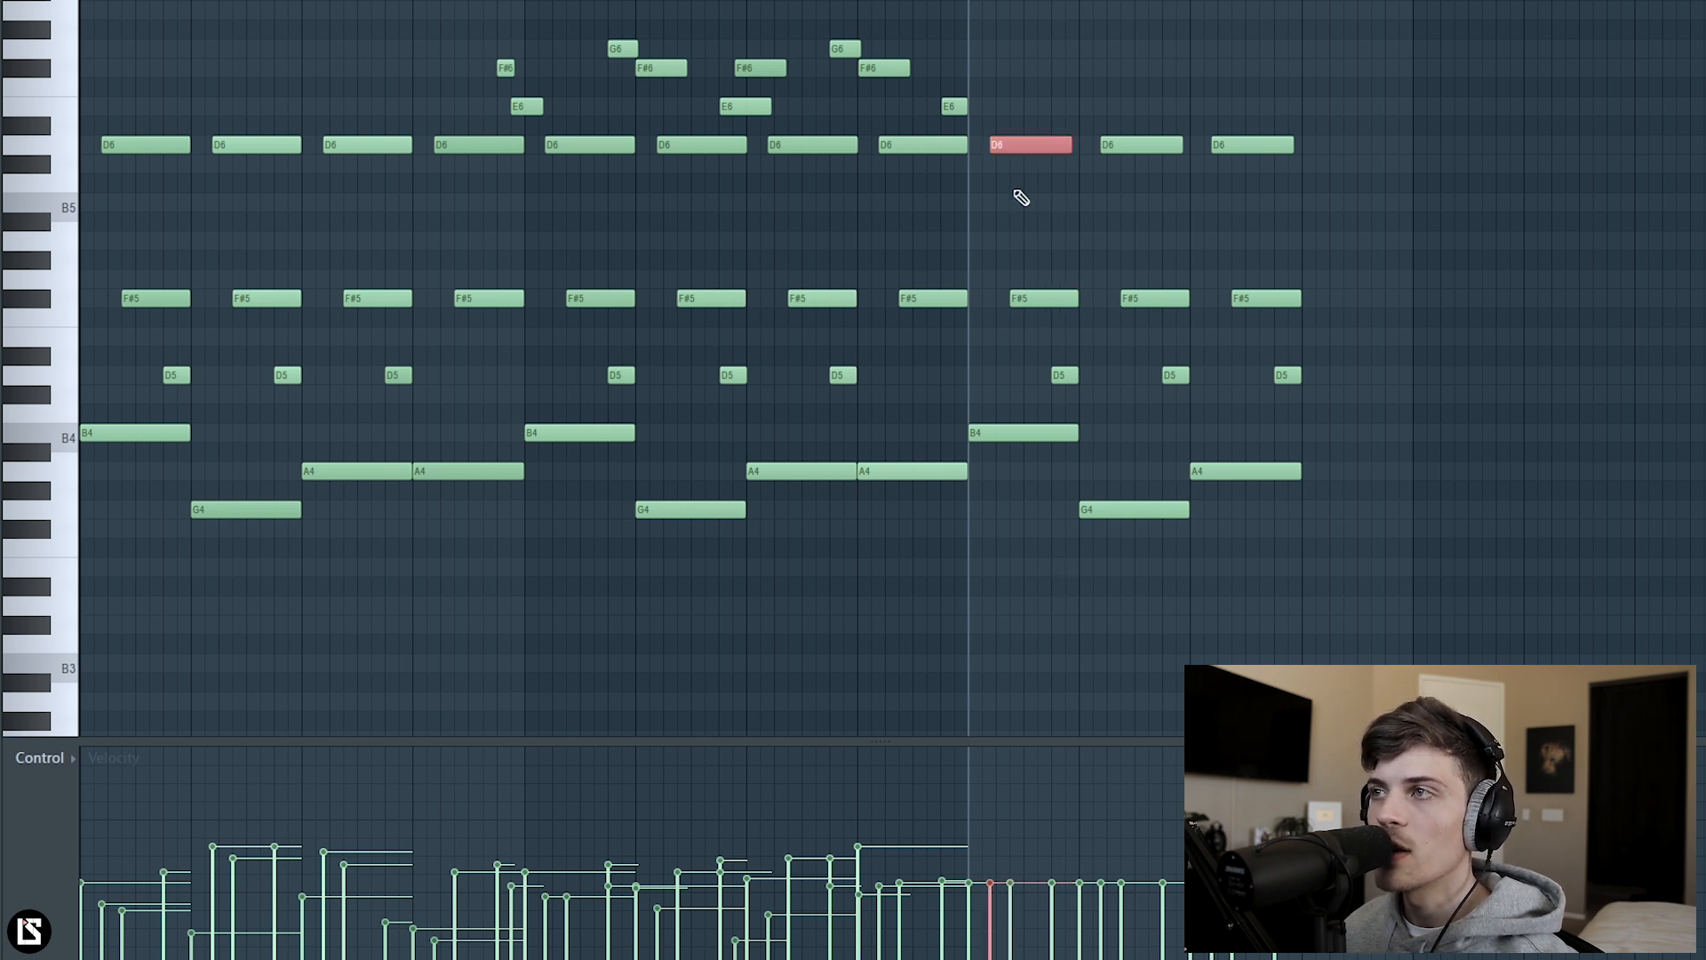
{"action": "scroll", "coordinate": [1031, 222], "scroll_direction": "down", "scroll_amount": 2}
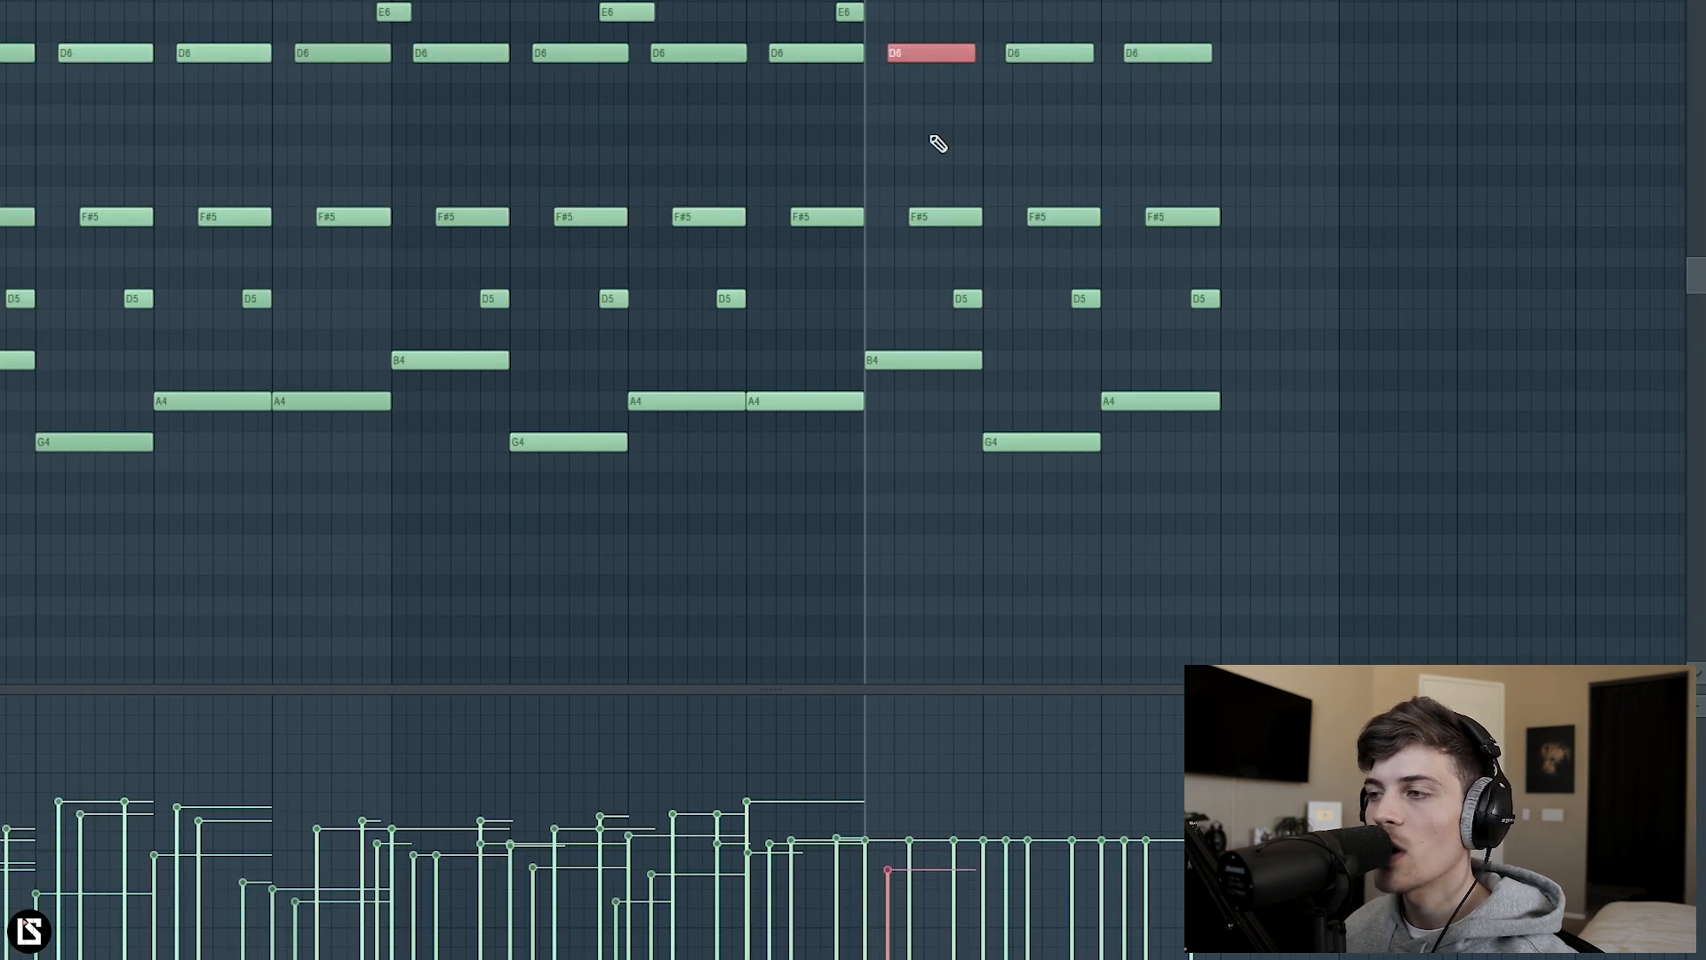
{"action": "left_click", "coordinate": [946, 217]}
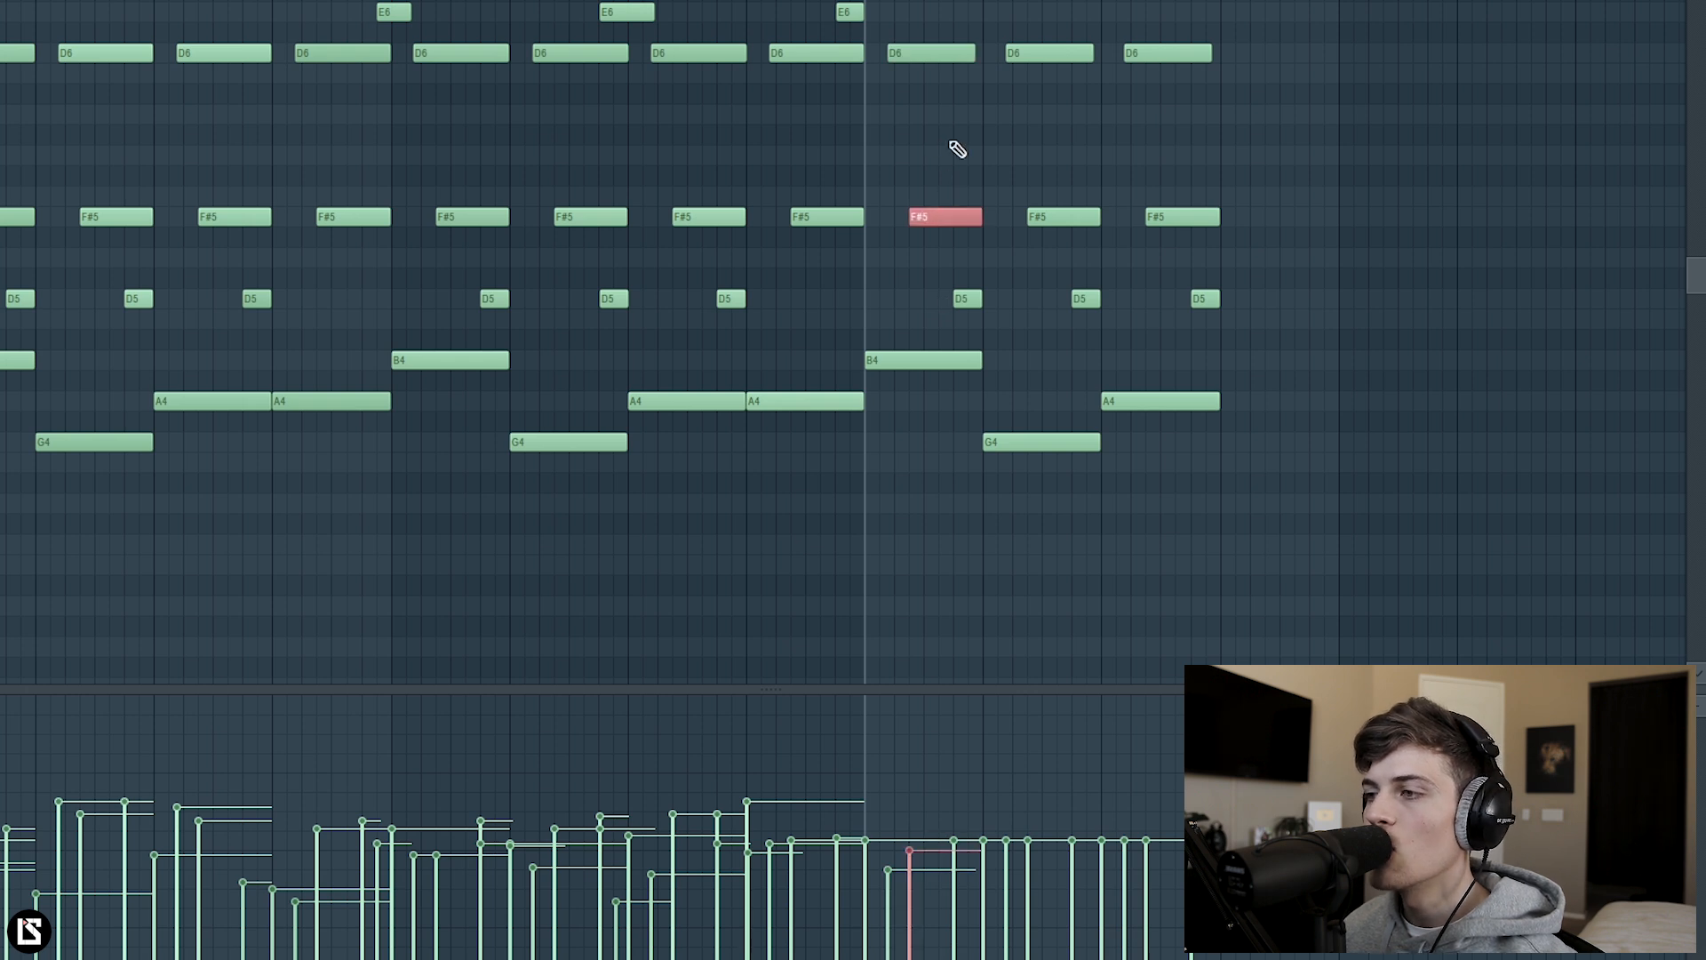
{"action": "left_click", "coordinate": [1032, 443]}
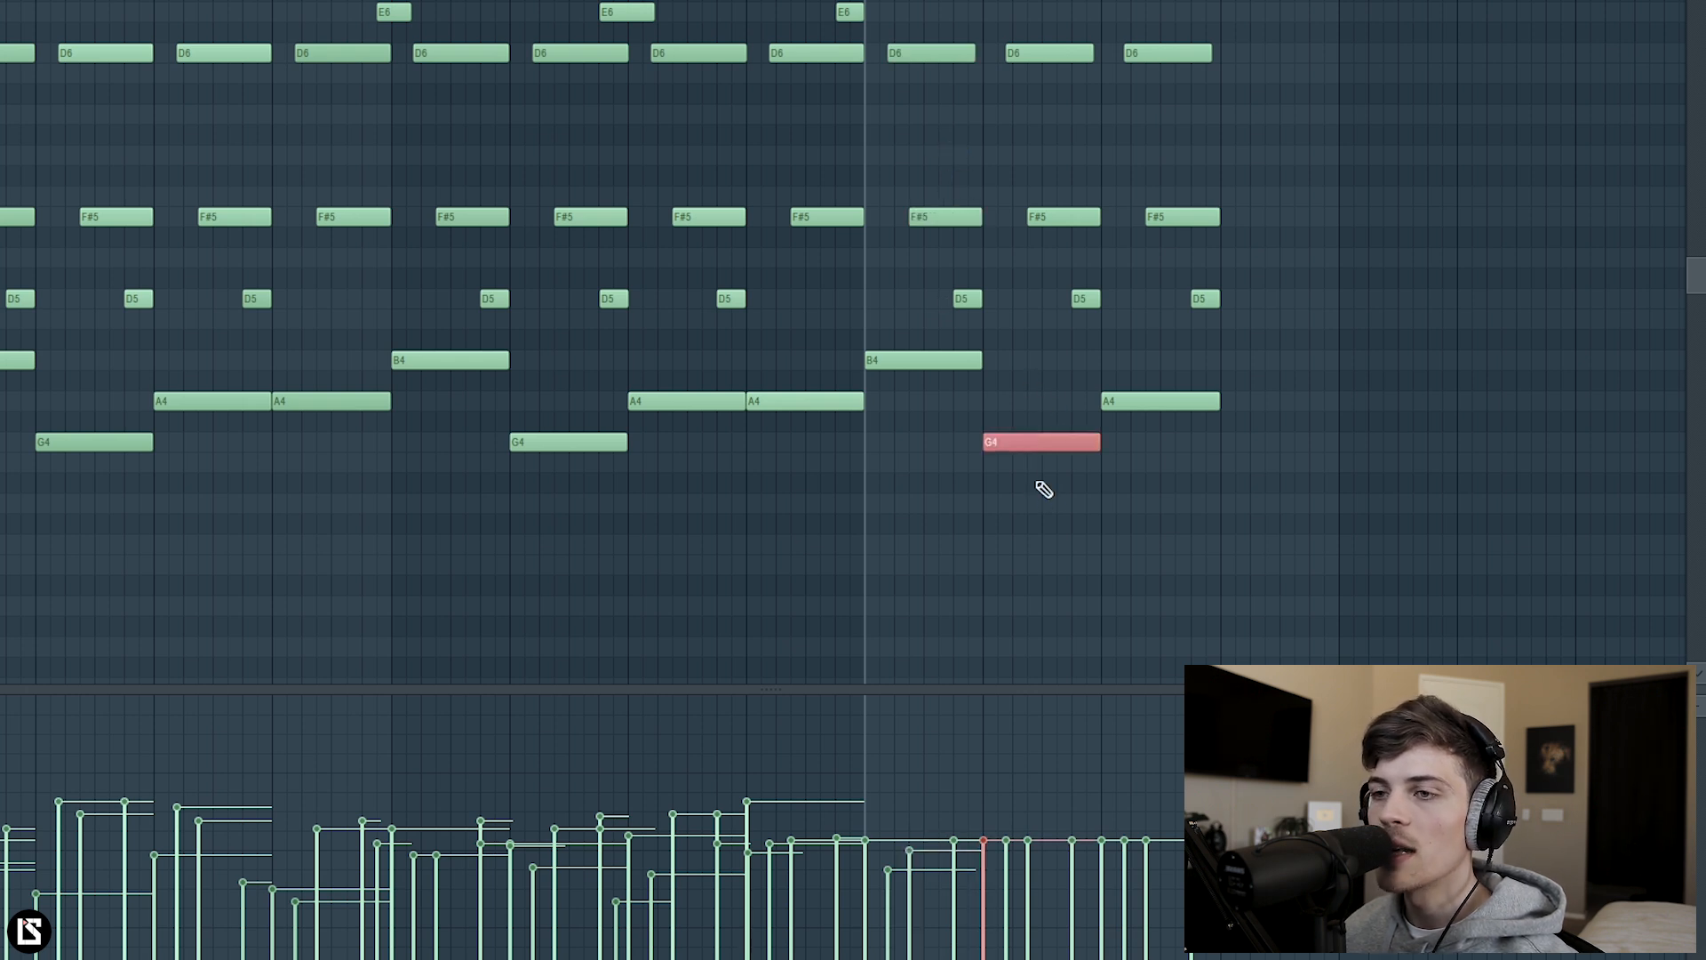
{"action": "left_click", "coordinate": [1037, 511], "text": "ctrl"}
{"action": "left_click_drag", "start_coordinate": [1035, 414], "coordinate": [1044, 479]}
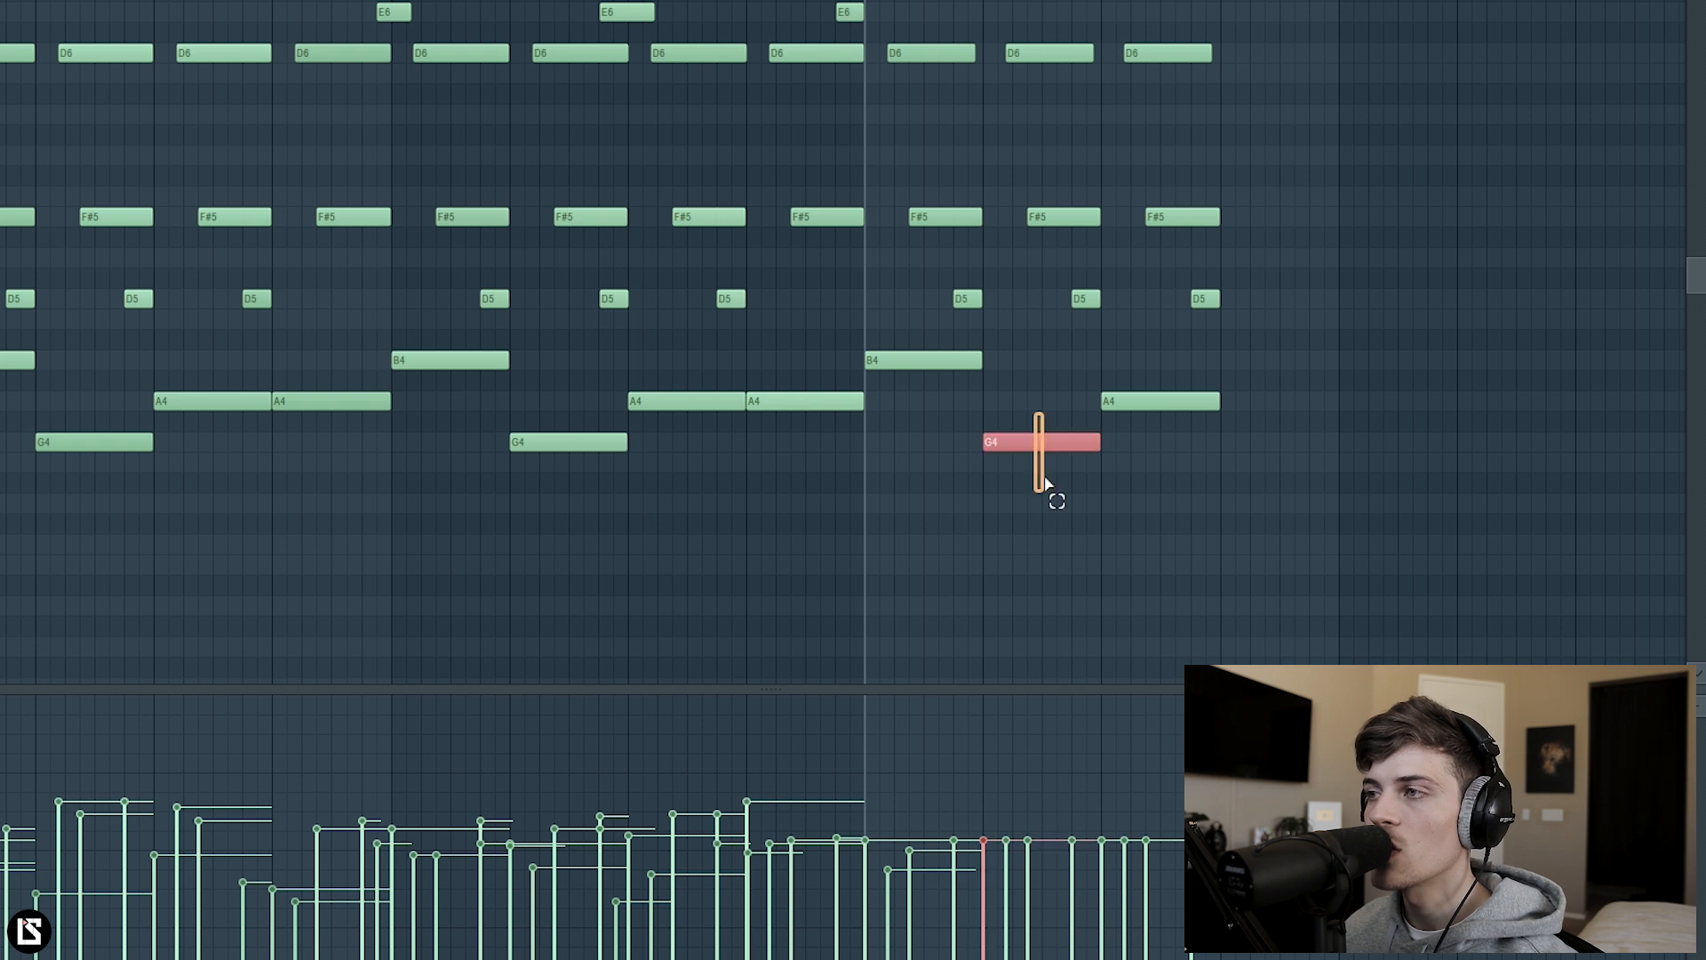
{"action": "left_click", "coordinate": [1053, 520], "text": "ctrl"}
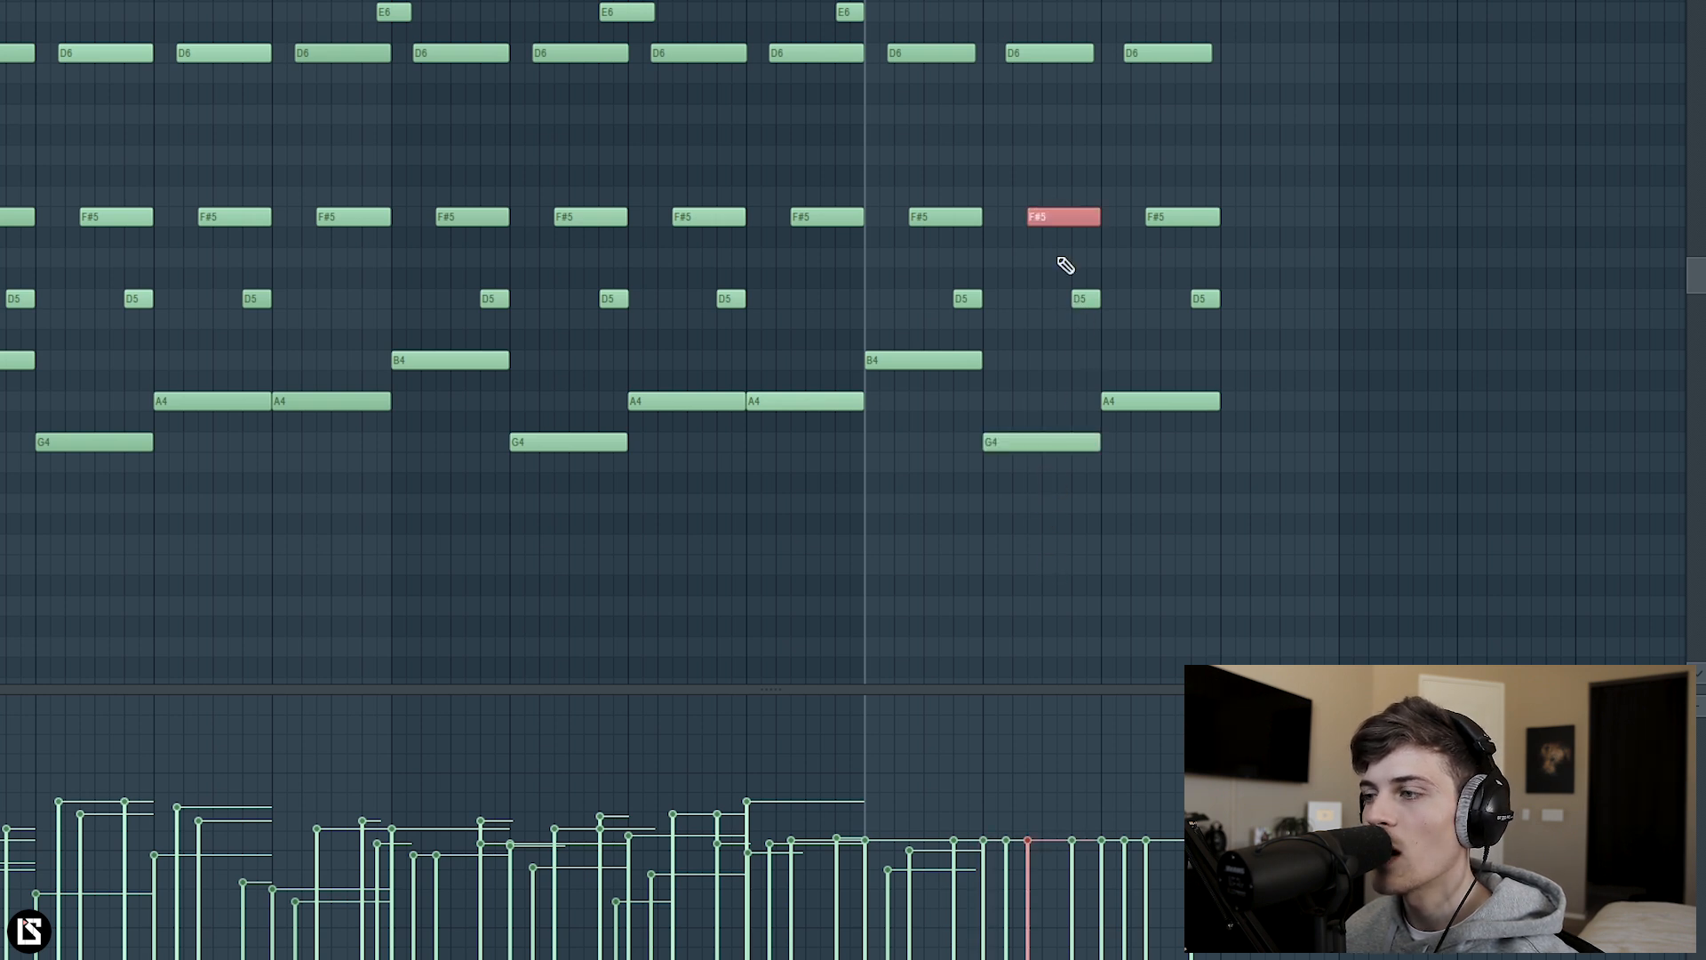
{"action": "left_click_drag", "start_coordinate": [1035, 5], "coordinate": [1067, 259]}
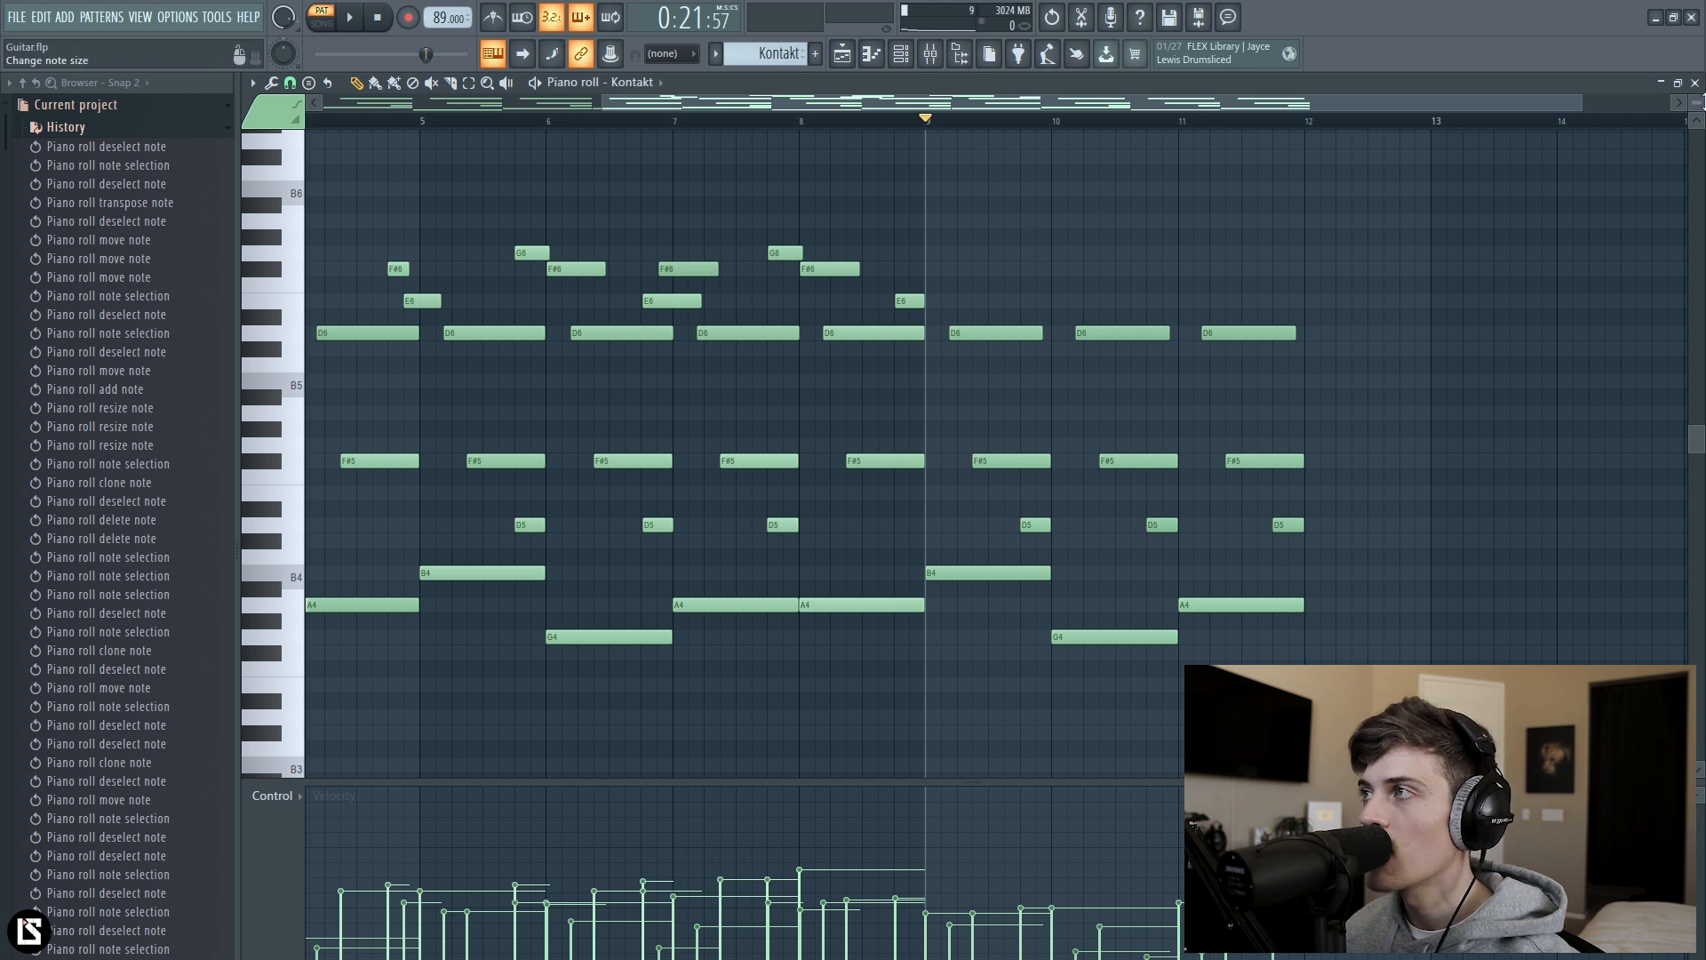
Add the high melody notes G6 near the end of bar 9 and F#6 at the start of bar 10.
{"action": "left_click_drag", "start_coordinate": [1696, 103], "coordinate": [1696, 96]}
{"action": "scroll", "coordinate": [1236, 233], "scroll_direction": "up", "scroll_amount": 1}
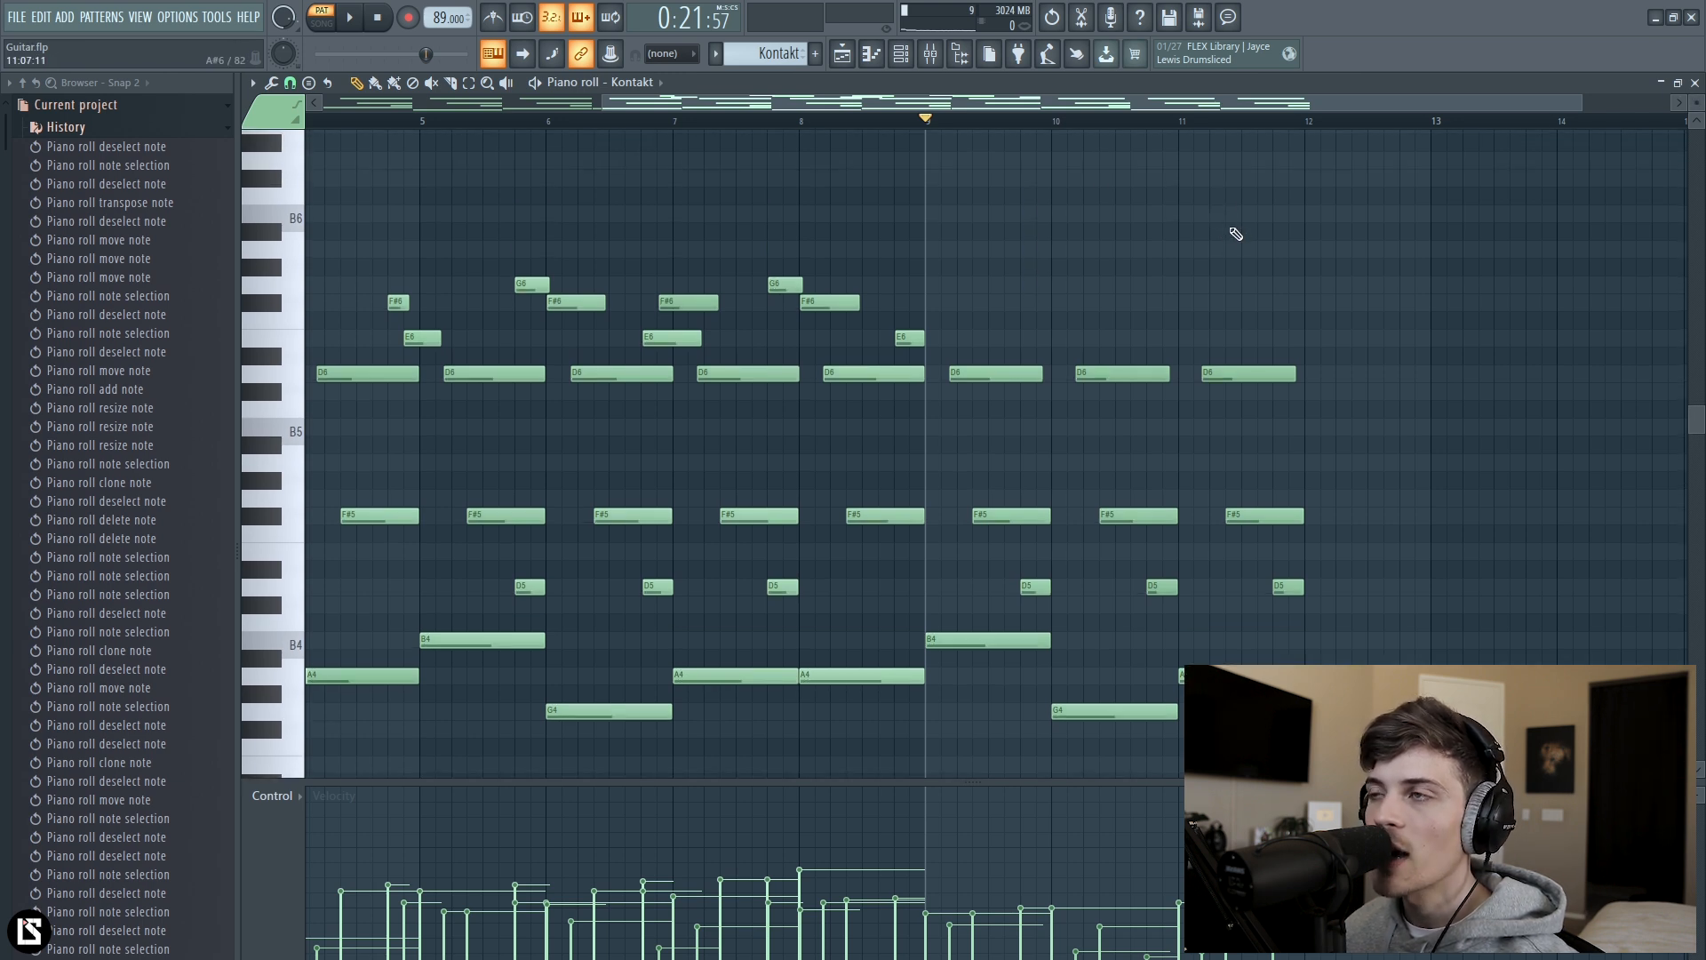
{"action": "left_click_drag", "start_coordinate": [494, 261], "coordinate": [724, 256]}
{"action": "left_click_drag", "start_coordinate": [978, 162], "coordinate": [978, 163]}
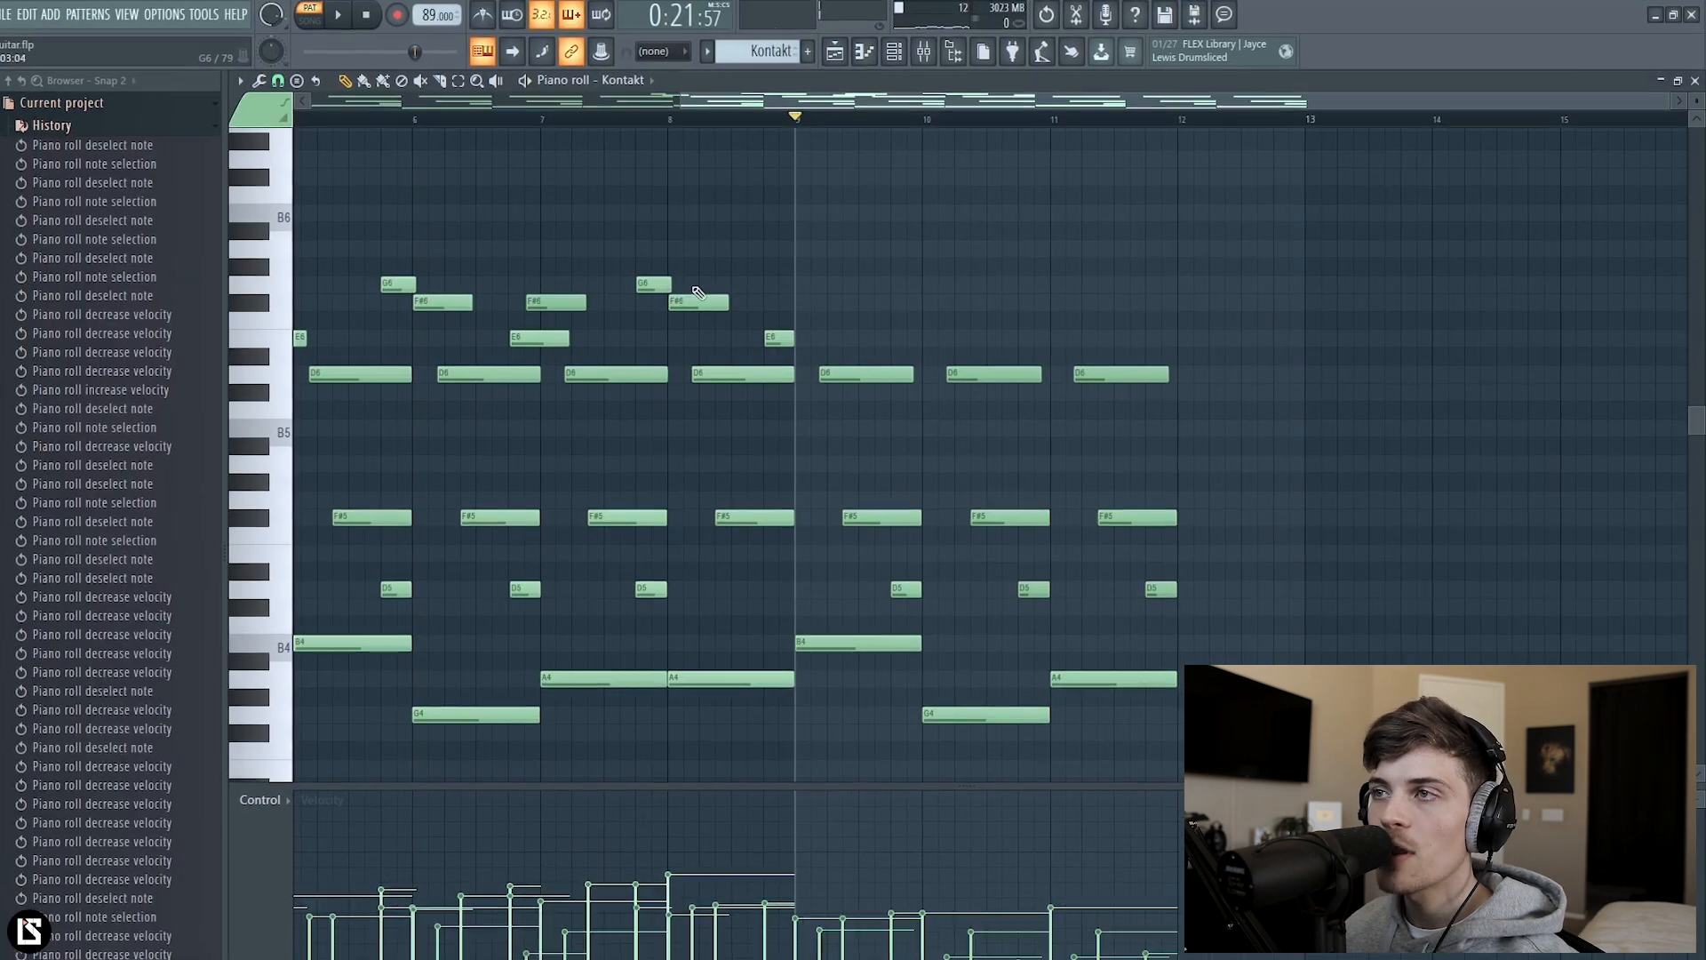
{"action": "left_click_drag", "start_coordinate": [914, 282], "coordinate": [925, 594]}
{"action": "left_click_drag", "start_coordinate": [1013, 302], "coordinate": [1017, 565]}
{"action": "left_click", "coordinate": [977, 255]}
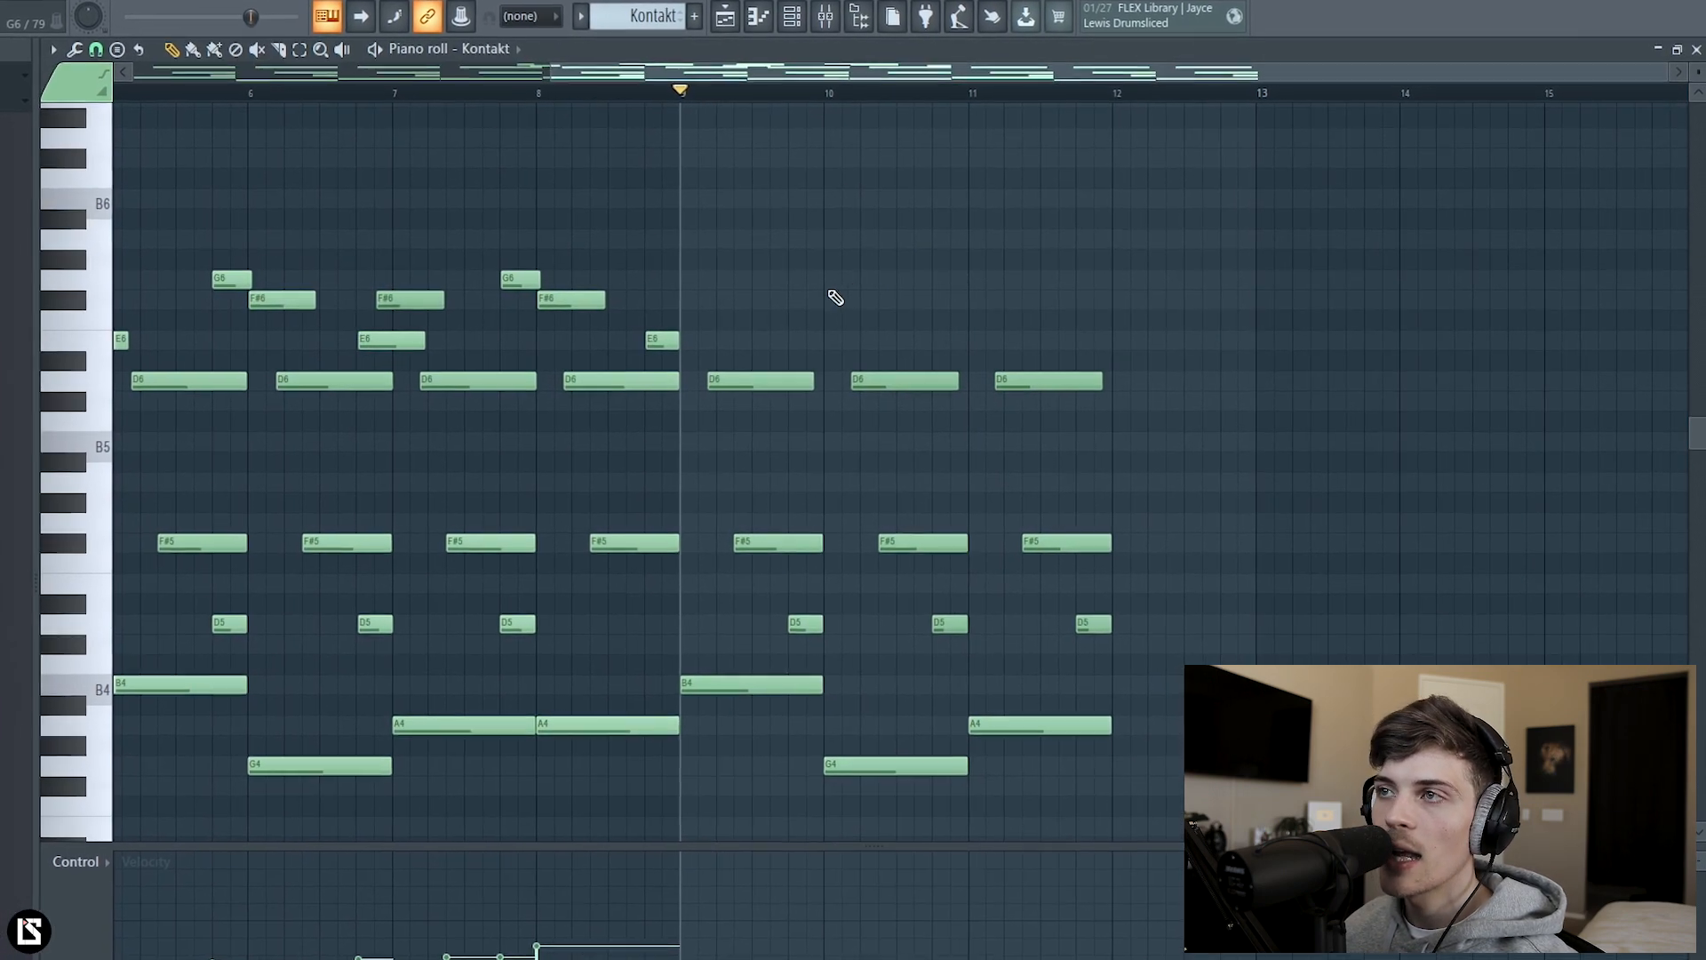
{"action": "left_click", "coordinate": [782, 277]}
{"action": "left_click", "coordinate": [810, 298]}
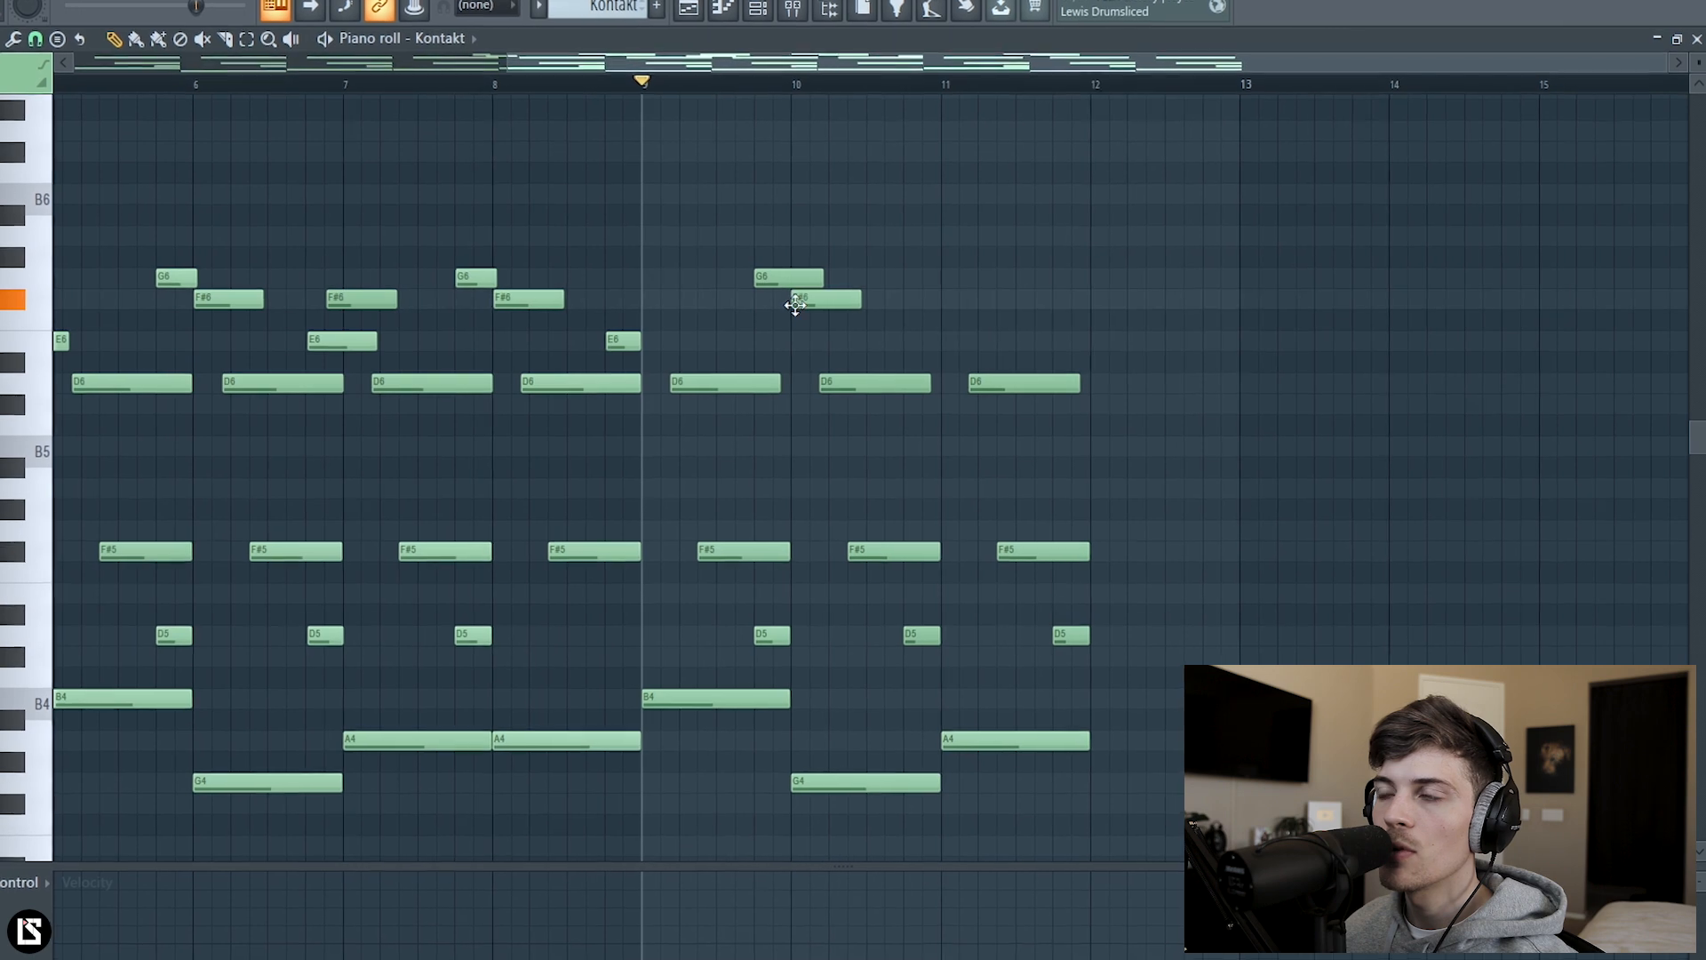
Continue the counter-melody during playback with E6 and F#6 ending bar 10, G6 ending bar 11, and F#6 and D6 in bar 12.
{"action": "key", "text": "space"}
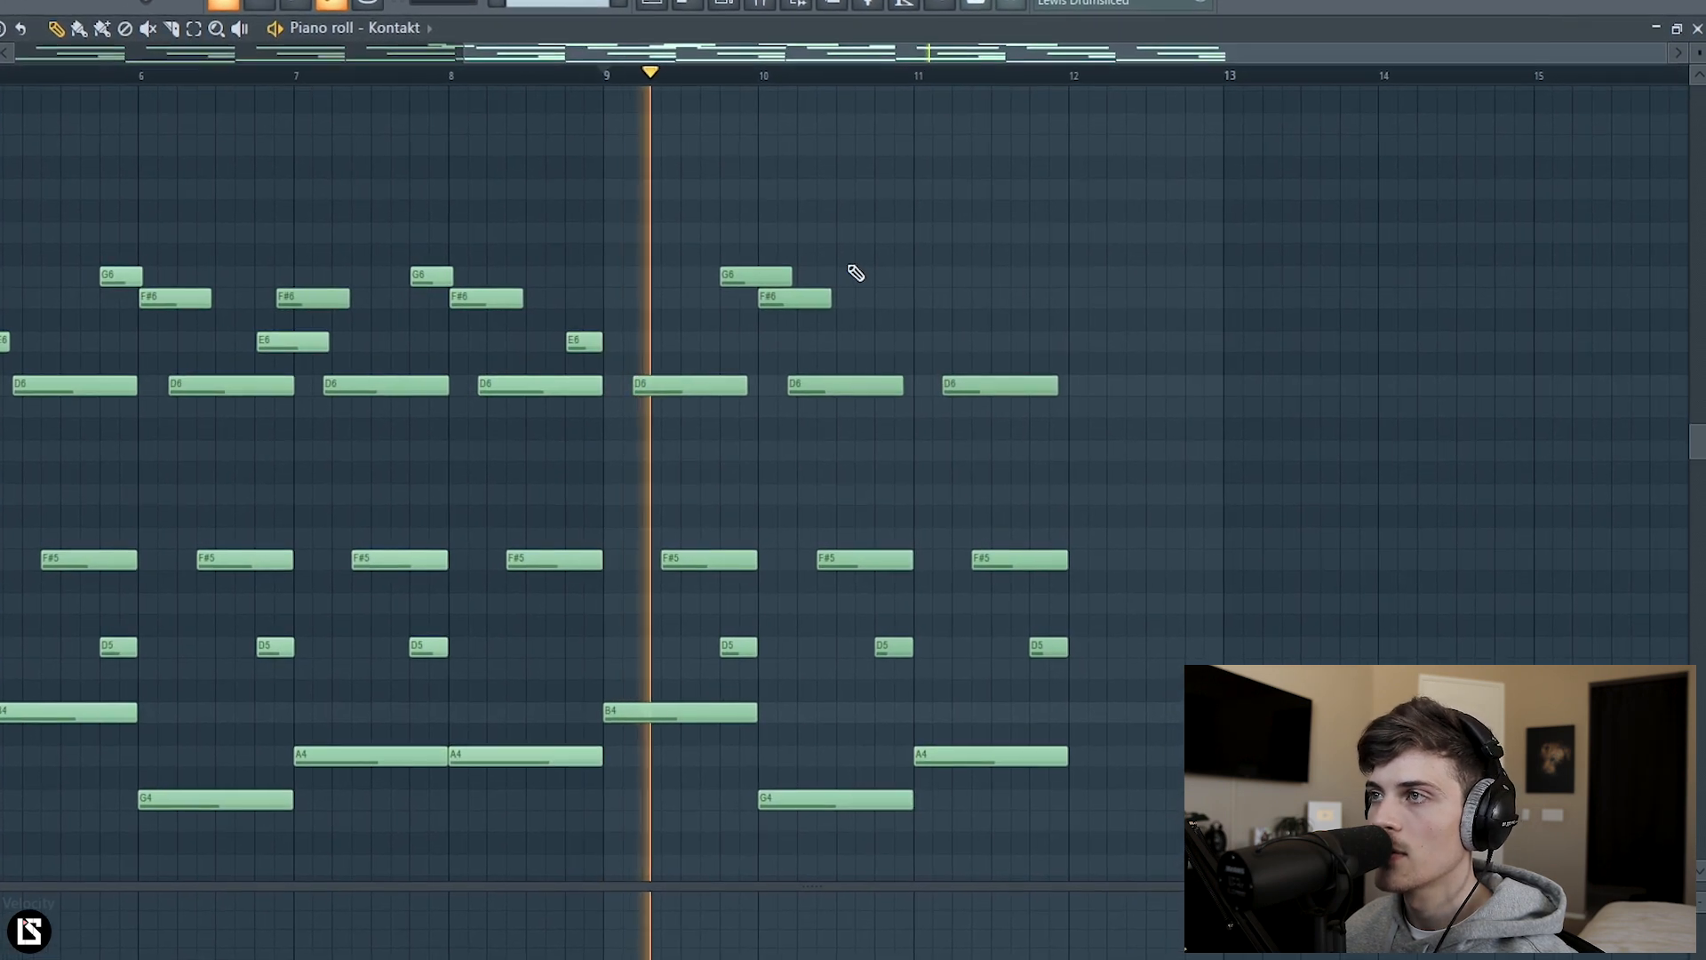
{"action": "left_click", "coordinate": [866, 343]}
{"action": "left_click", "coordinate": [855, 297]}
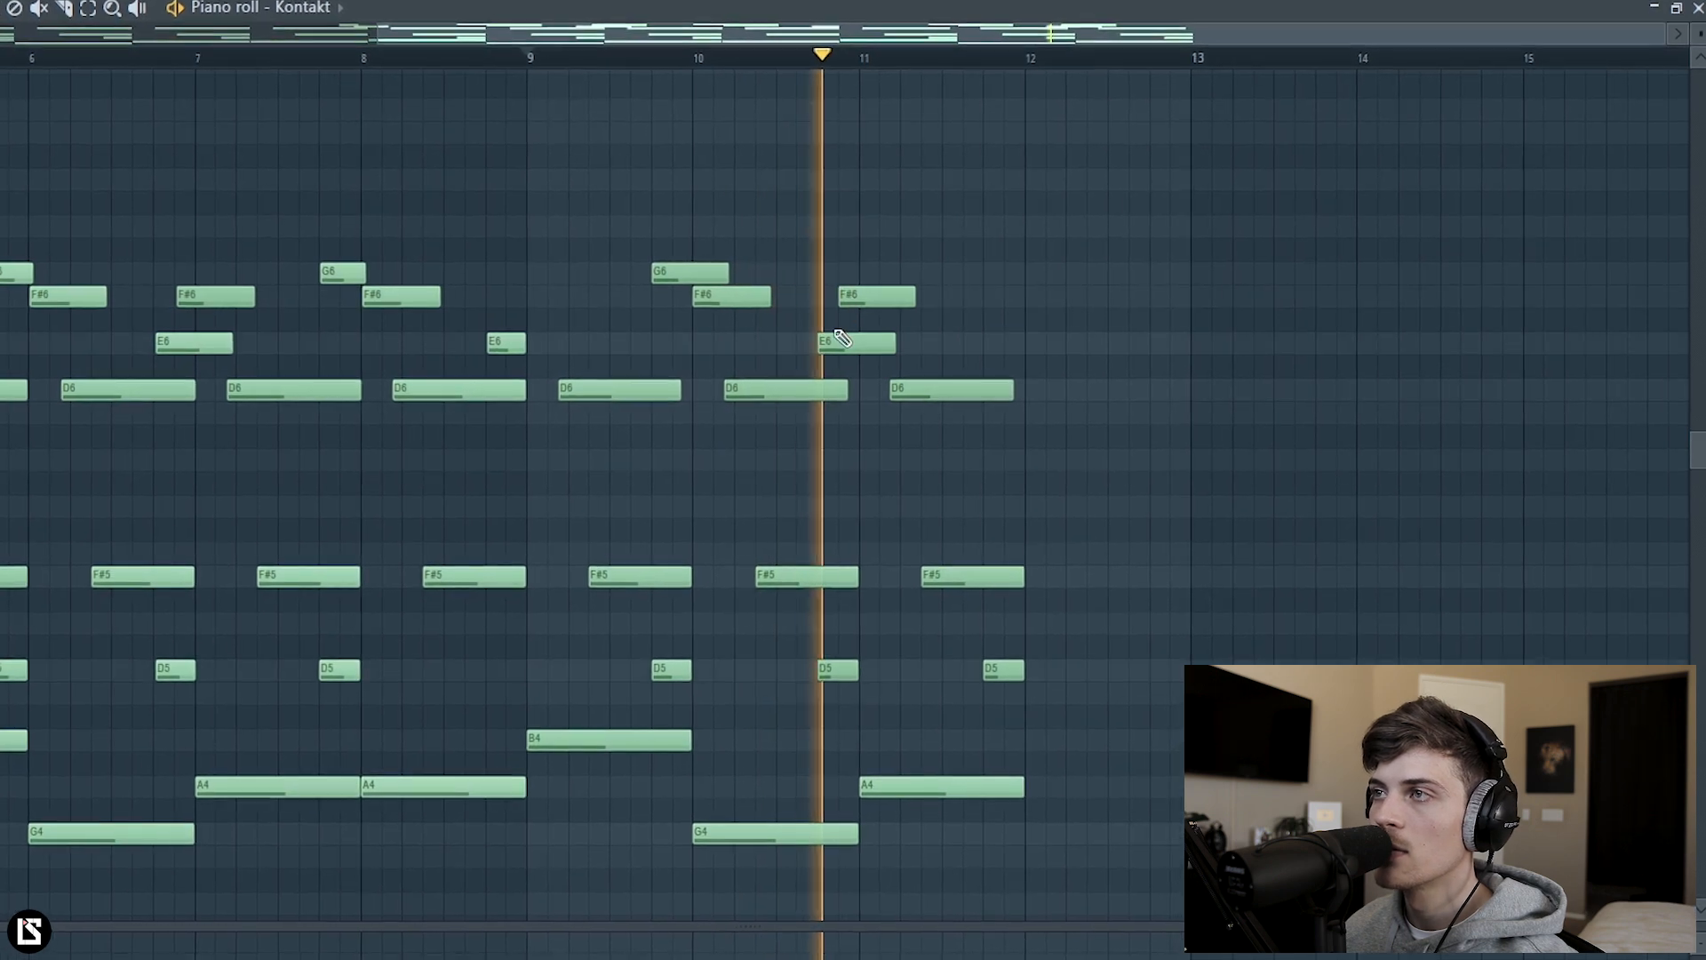
{"action": "left_click", "coordinate": [977, 271]}
{"action": "left_click", "coordinate": [997, 294]}
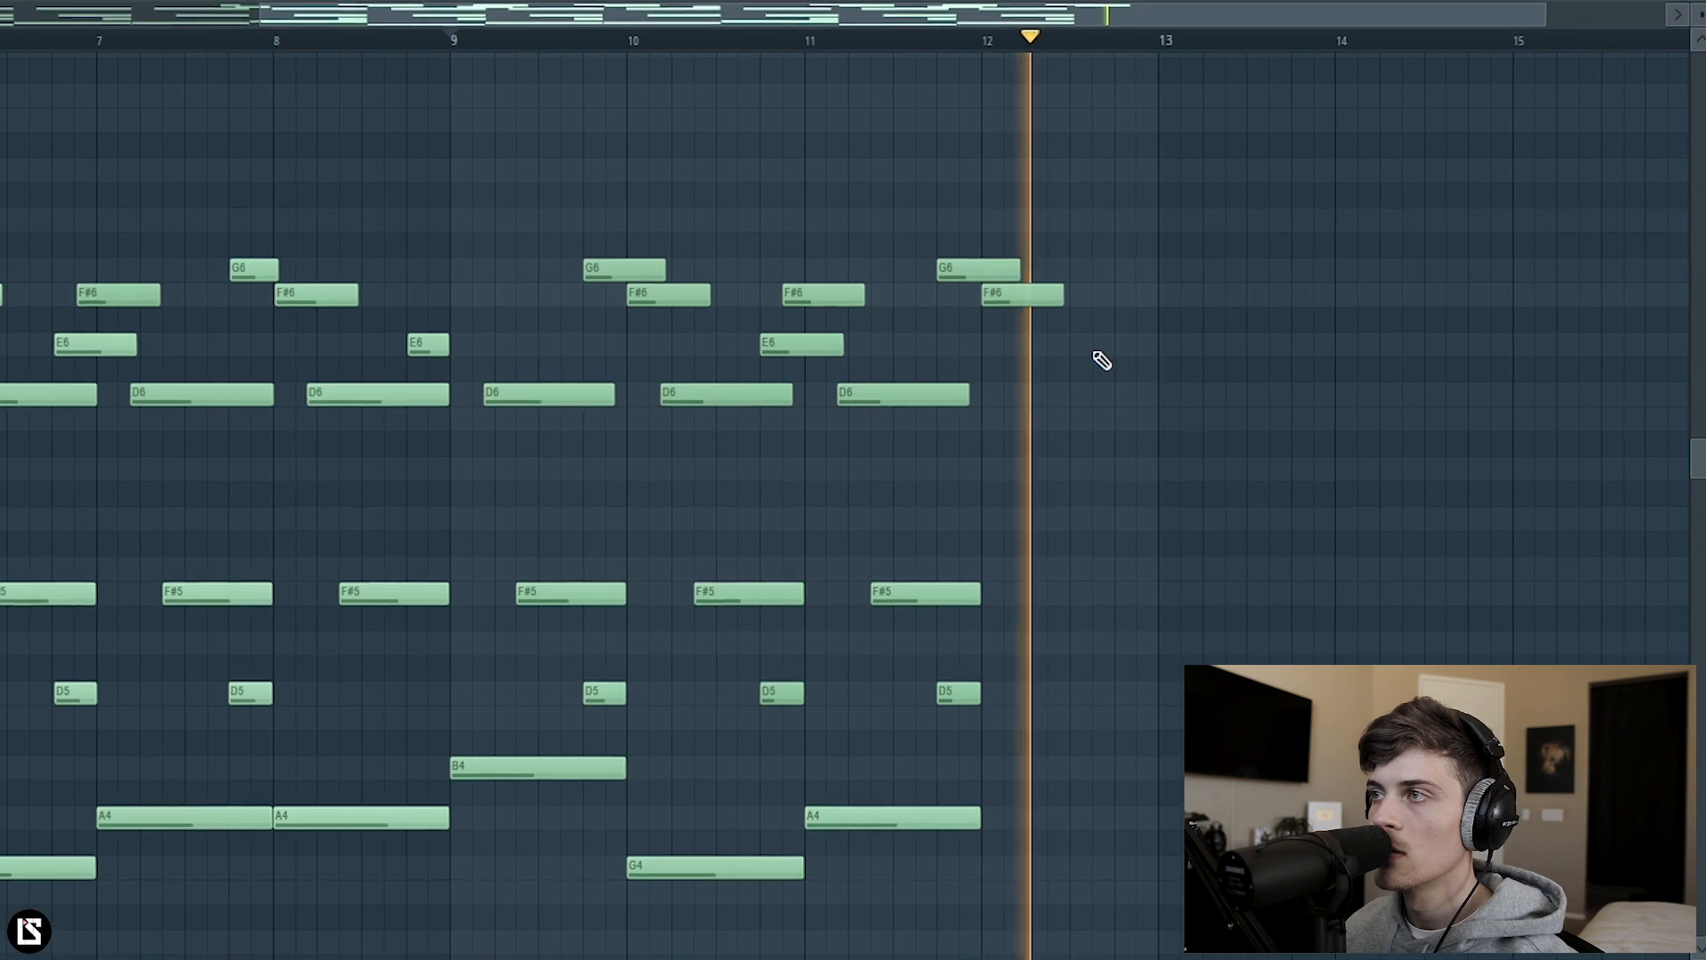
{"action": "left_click", "coordinate": [1079, 393]}
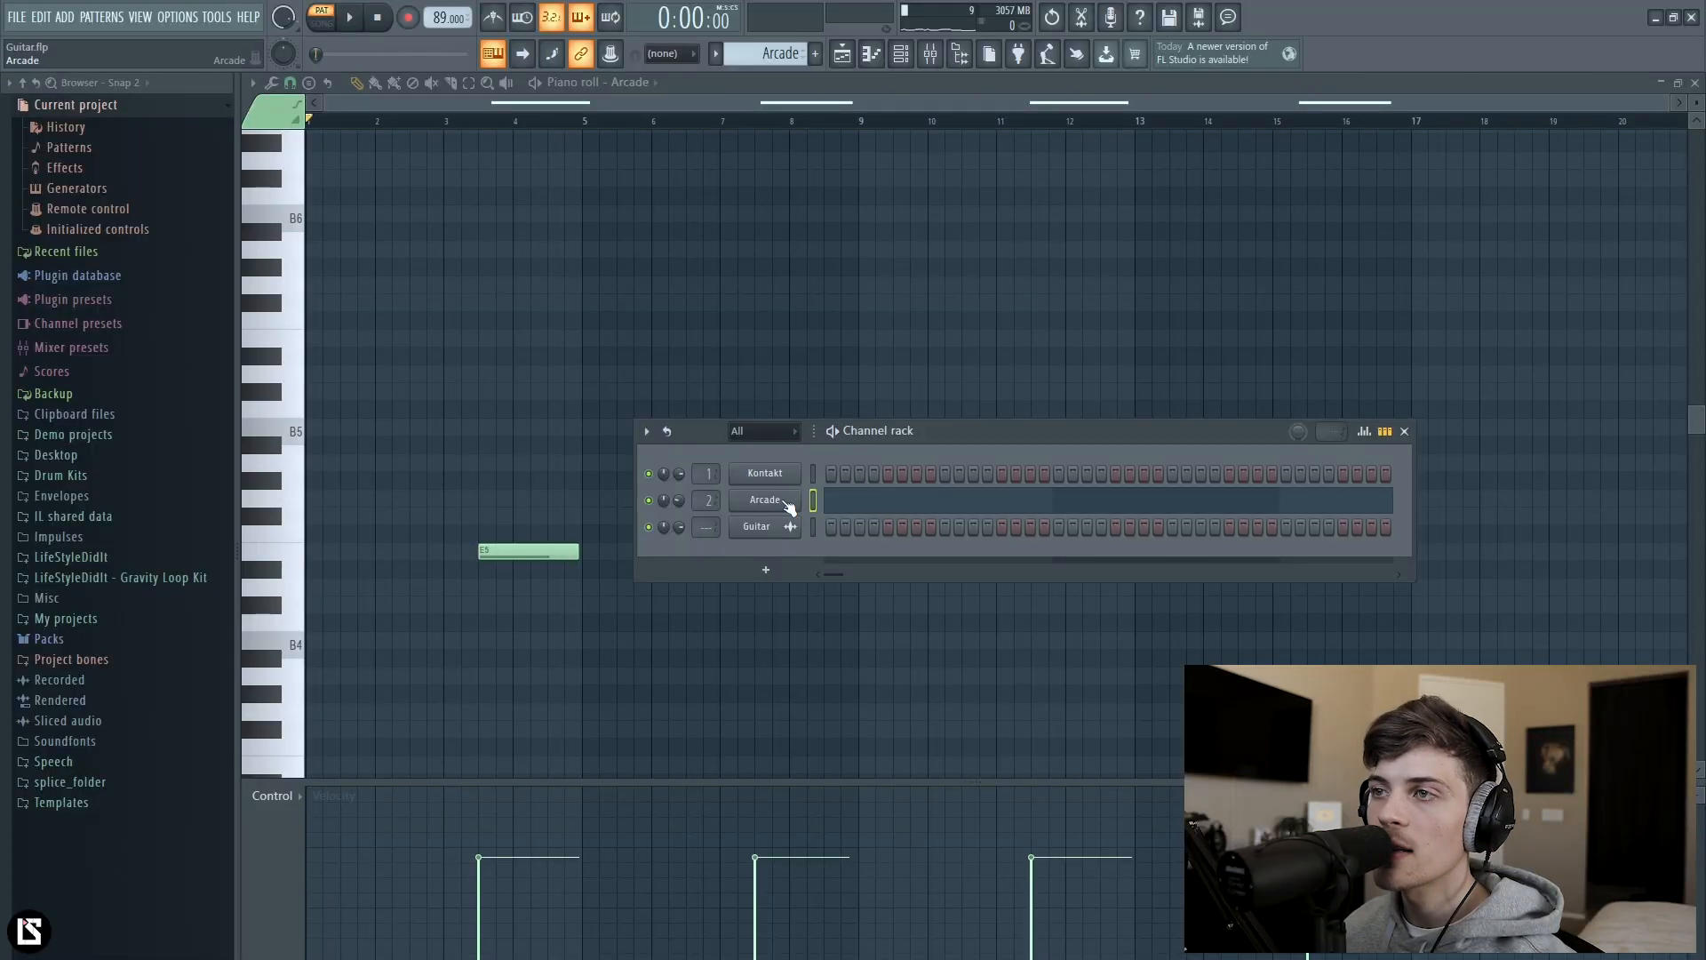
Open the Arcade channel's notes in the piano roll and listen to its part.
{"action": "left_click", "coordinate": [765, 499]}
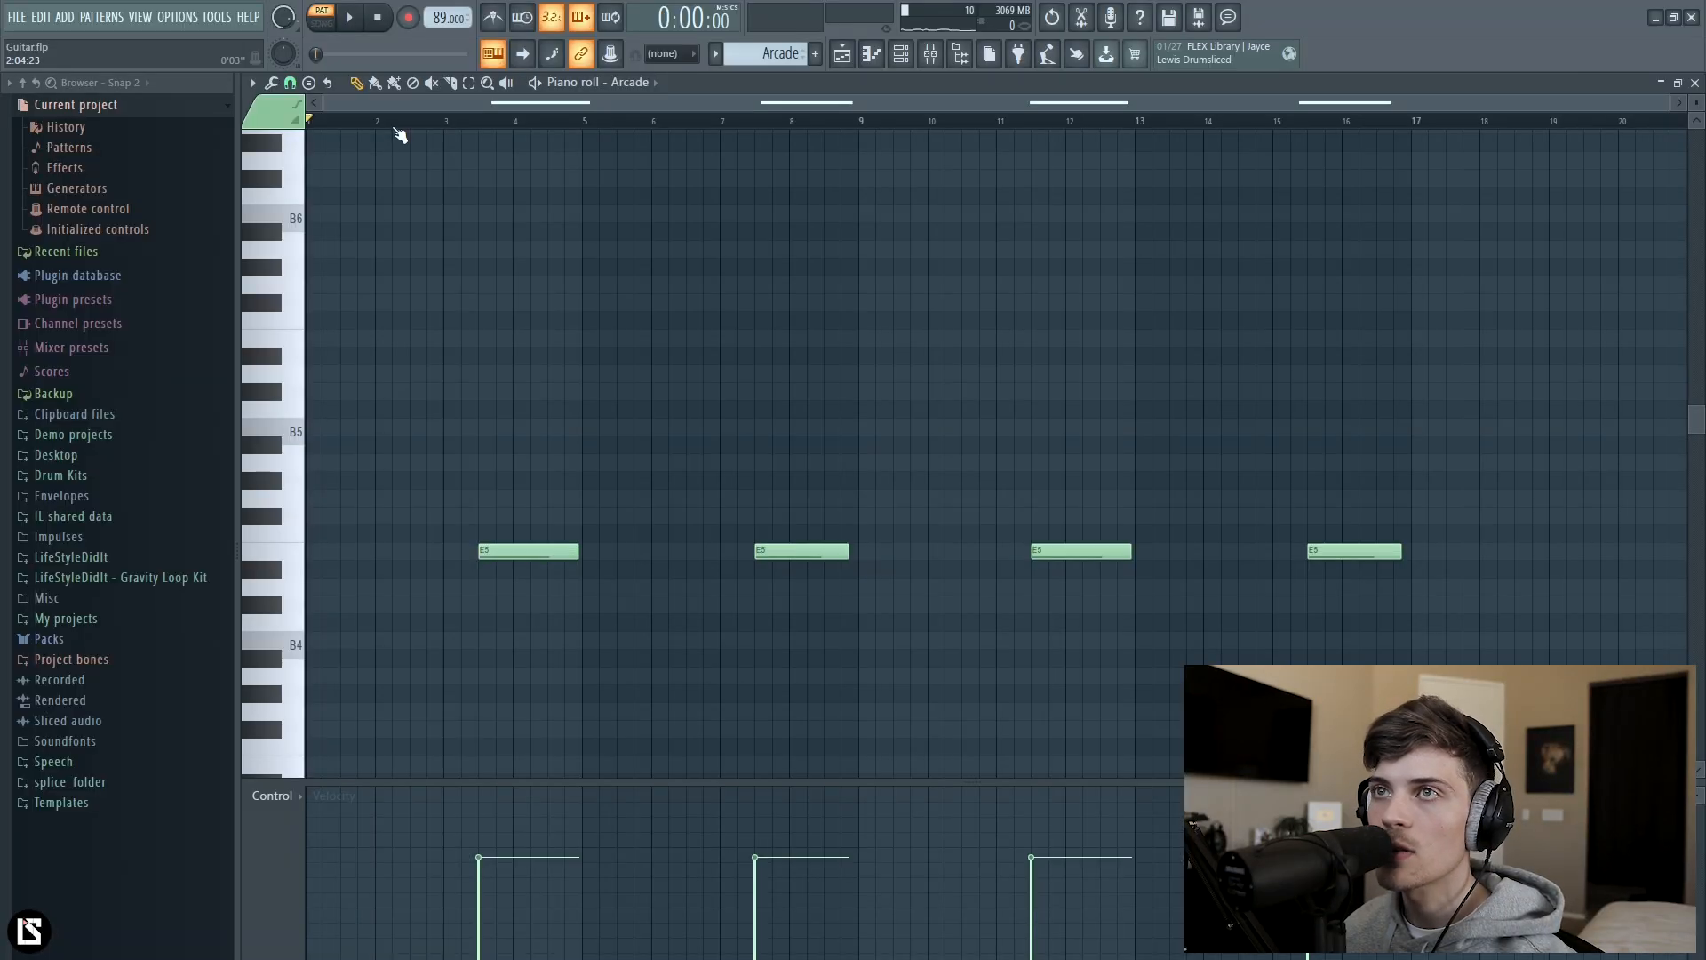
{"action": "key", "text": "space"}
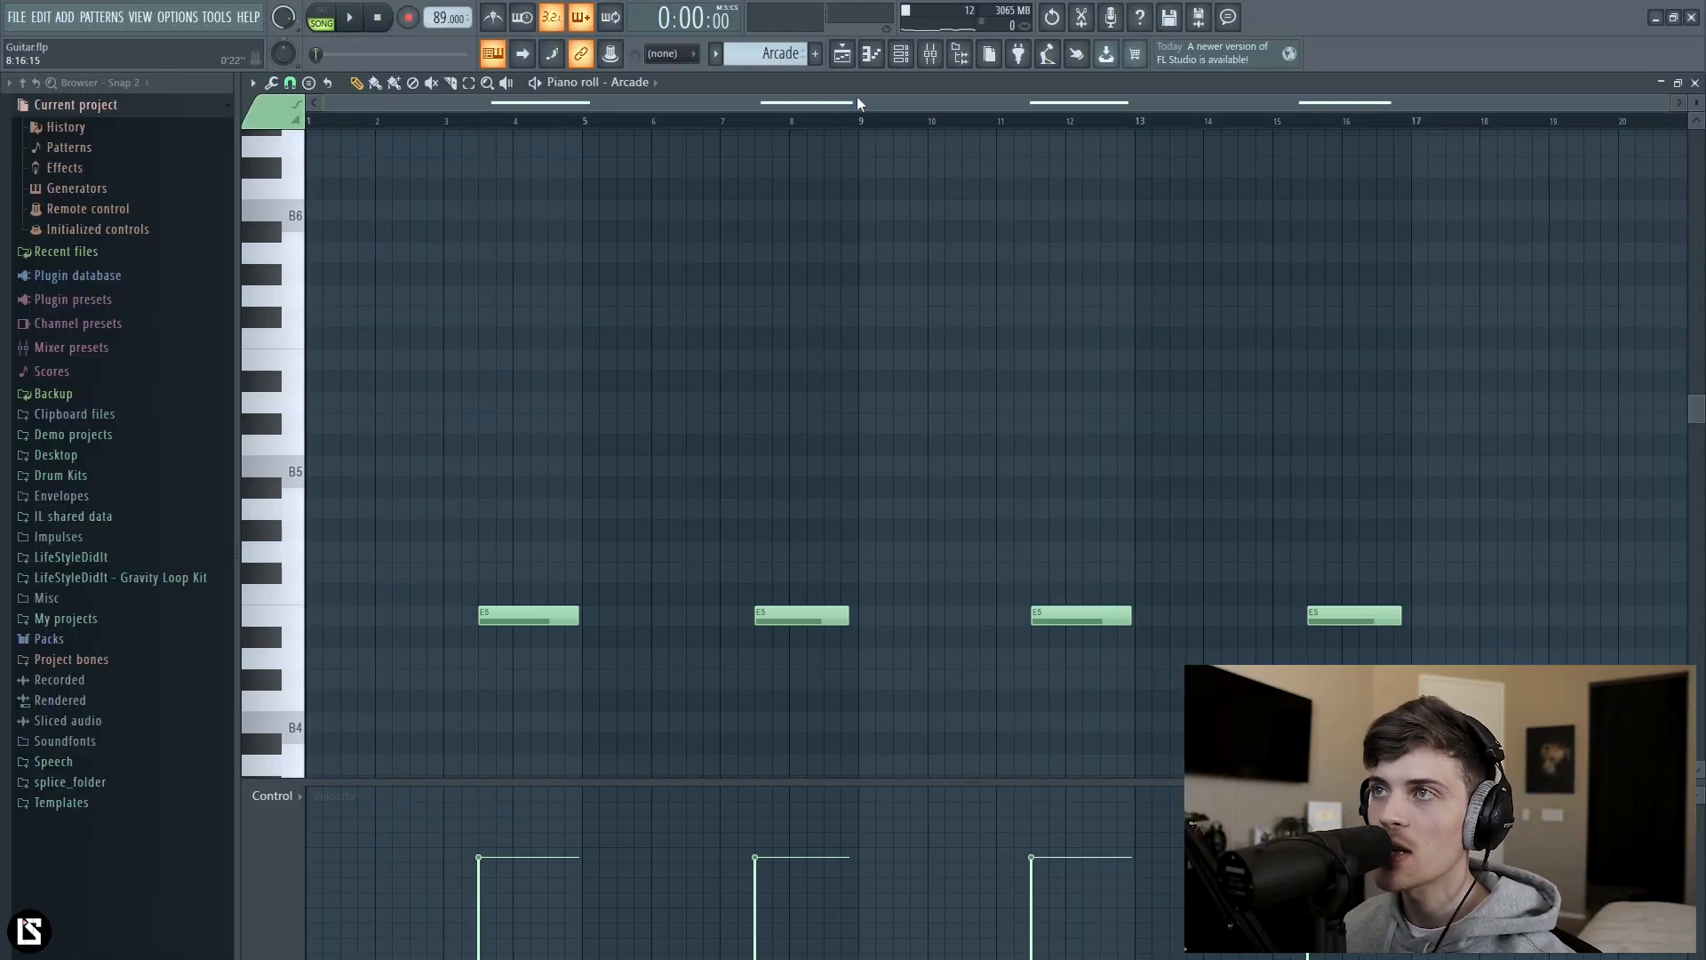
{"action": "left_click_drag", "start_coordinate": [796, 457], "coordinate": [908, 648]}
{"action": "left_click", "coordinate": [1250, 499], "text": "ctrl"}
Show the playlist and solo the Guitar audio on Track 3.
{"action": "left_click", "coordinate": [842, 55]}
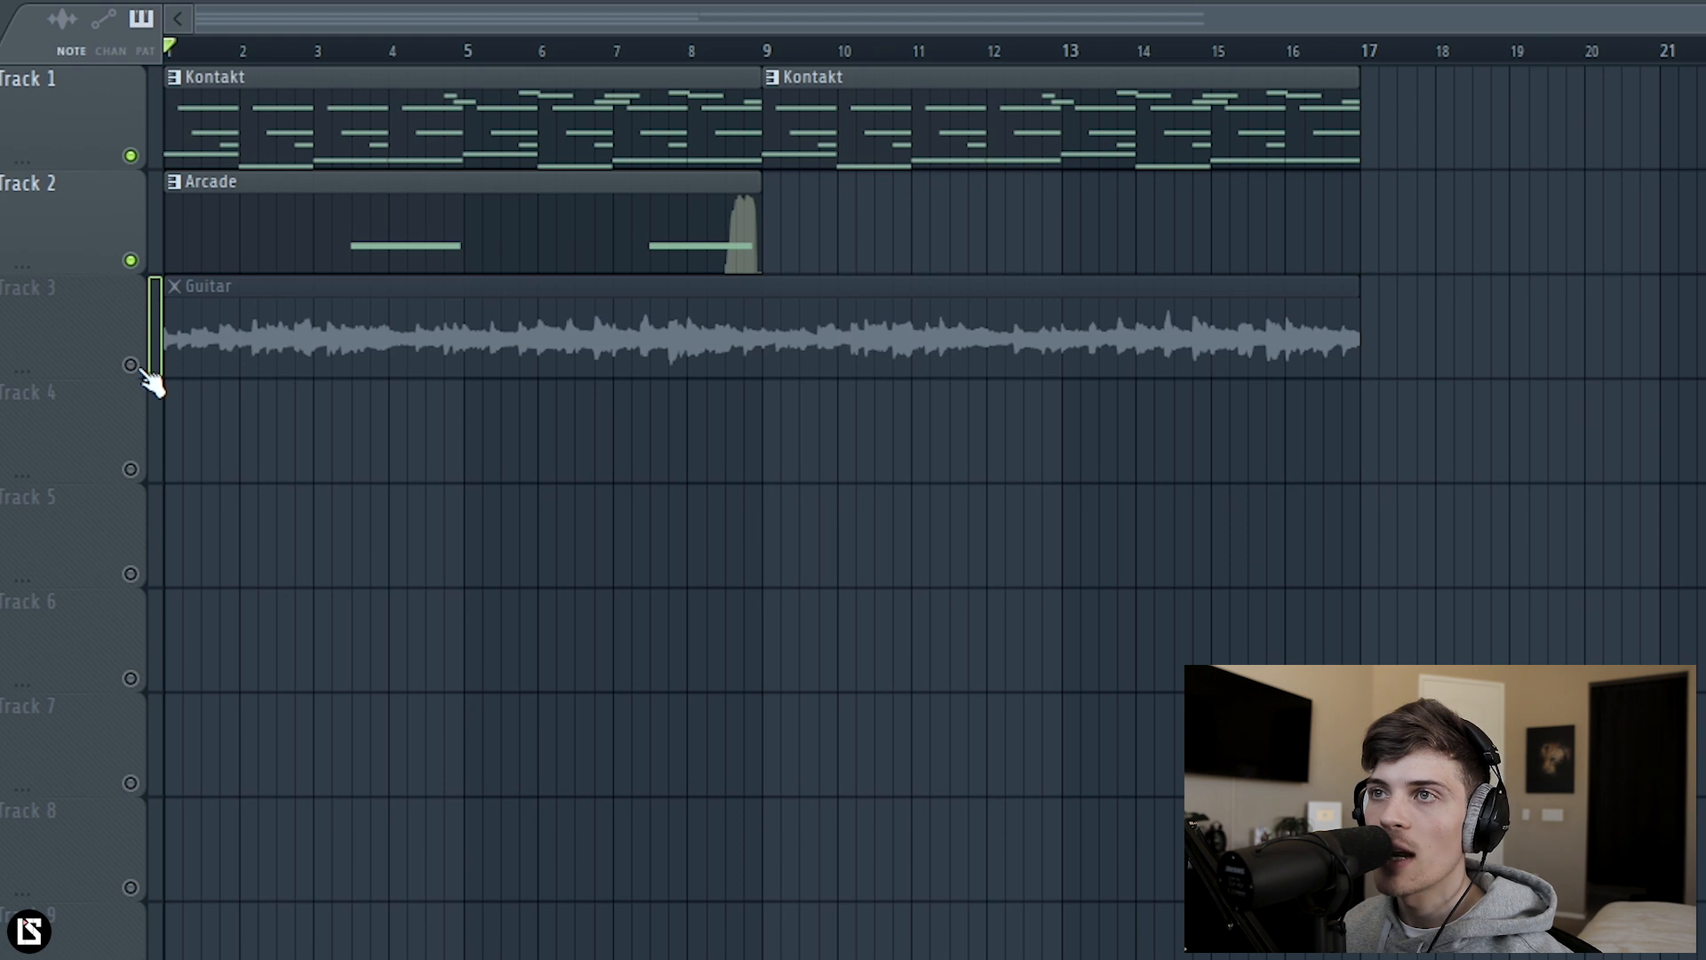
{"action": "right_click", "coordinate": [134, 366]}
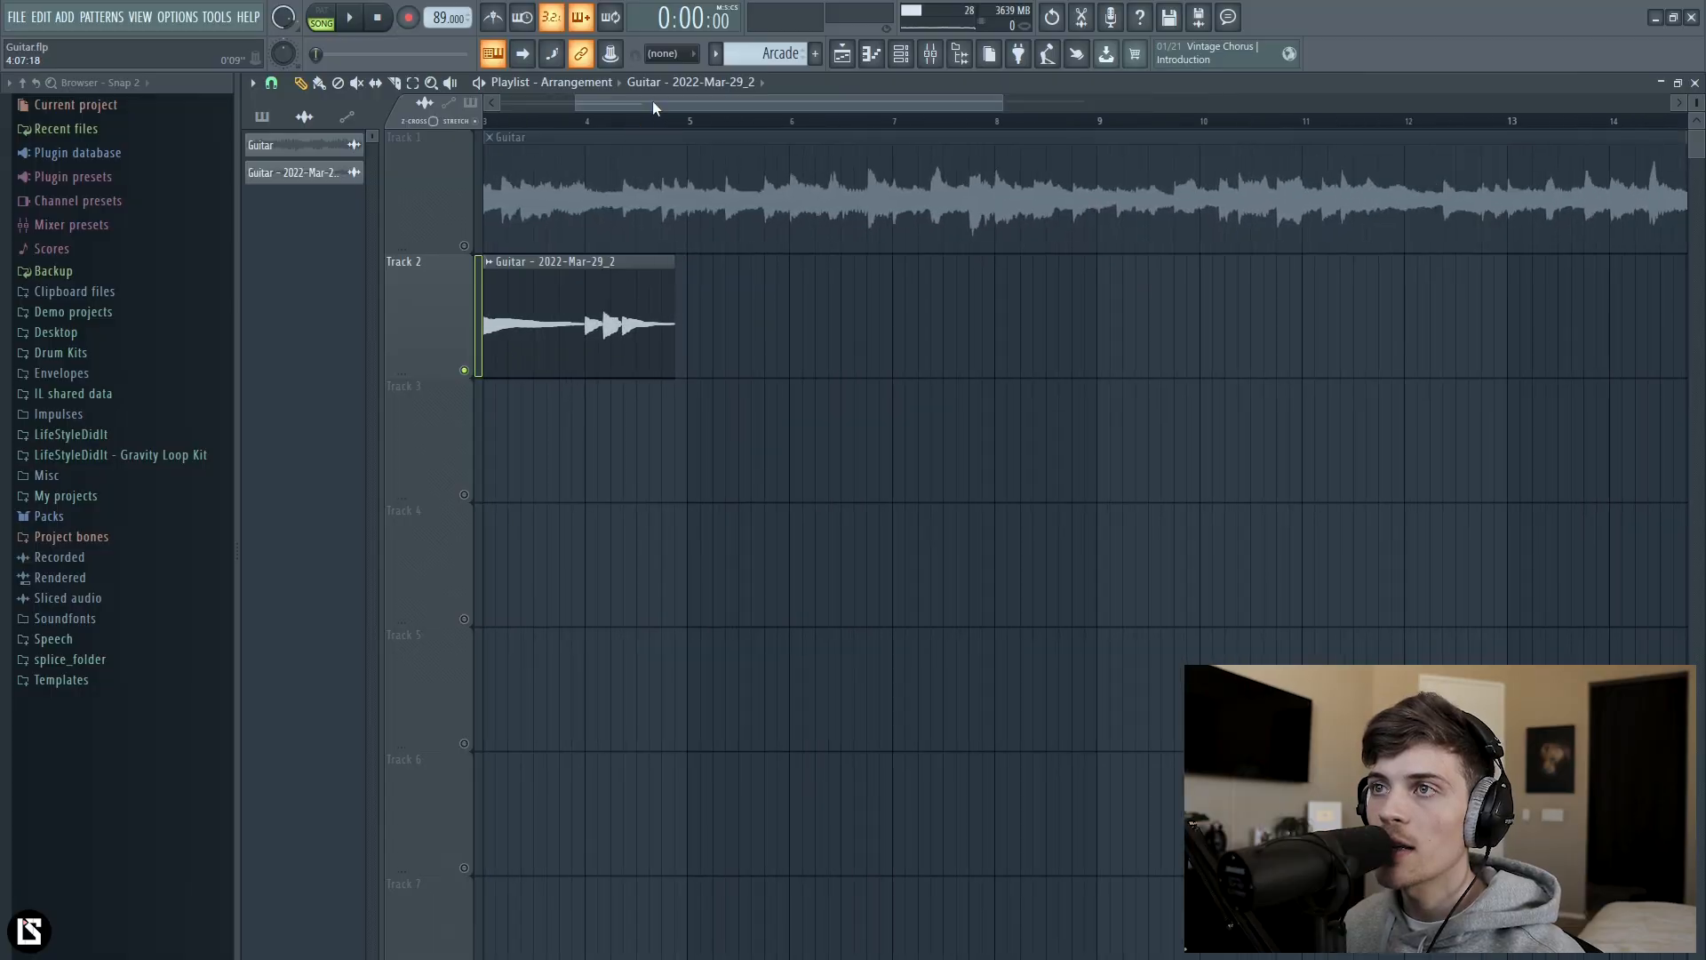
Examine the effect chain on mixer Insert 3, including Fruity parametric EQ 2, Fruity Limiter and Guitar Rig 6.
{"action": "left_click_drag", "start_coordinate": [652, 103], "coordinate": [578, 105]}
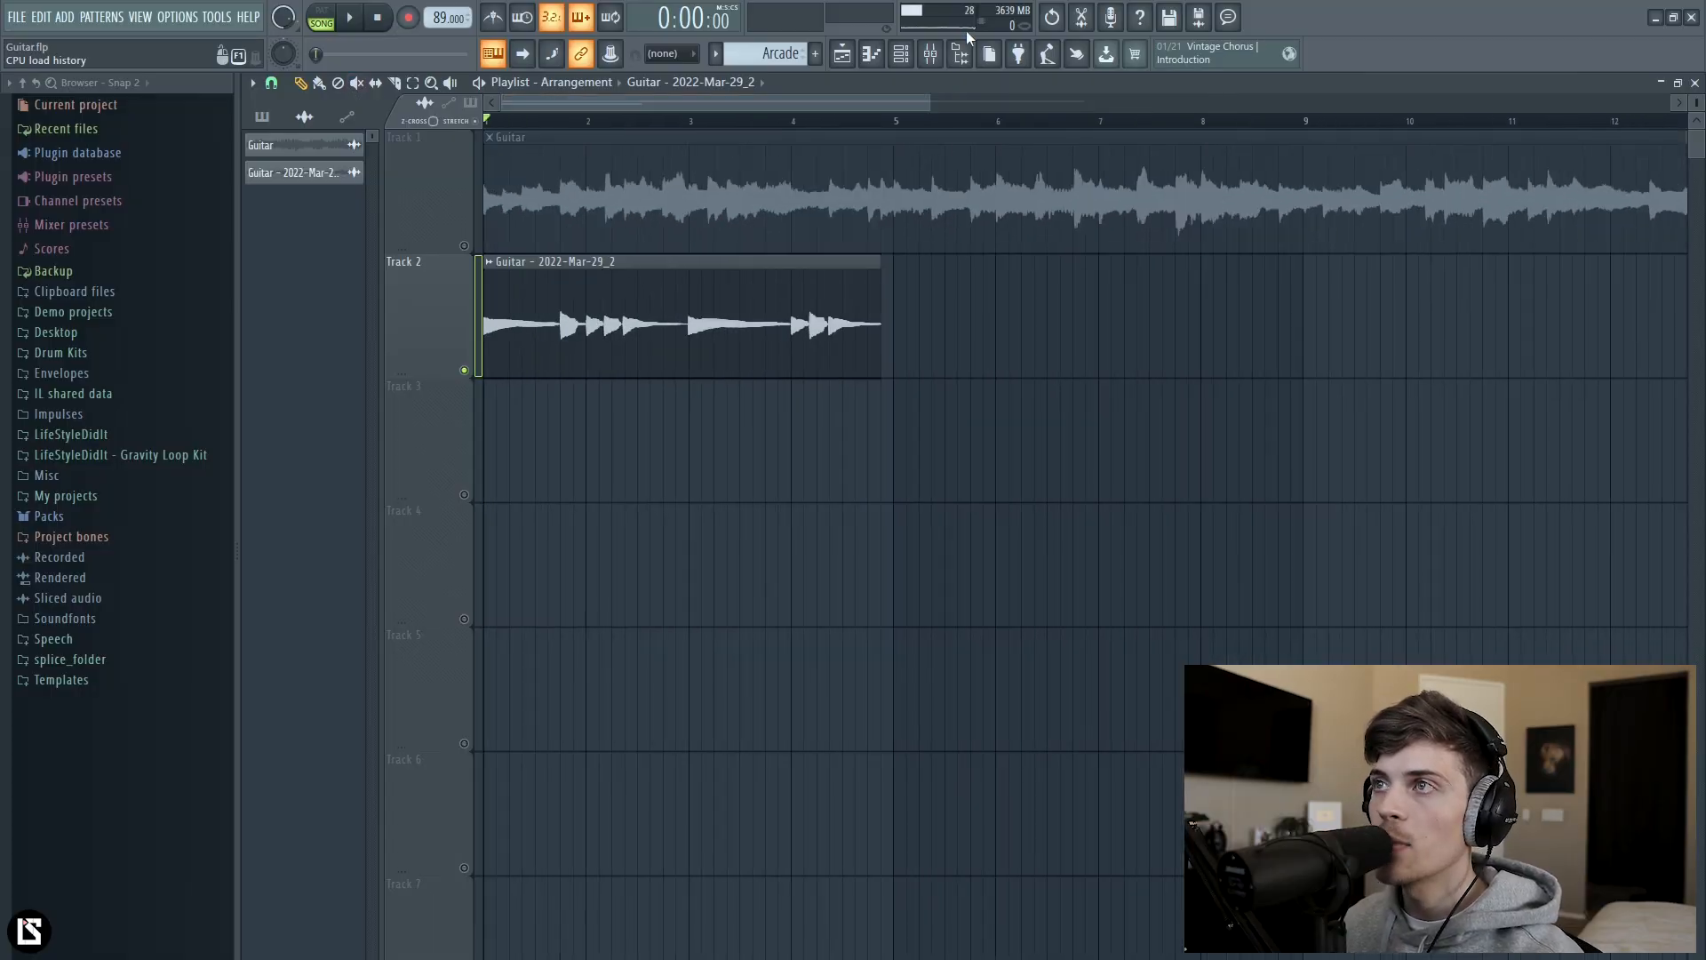
{"action": "left_click", "coordinate": [938, 56]}
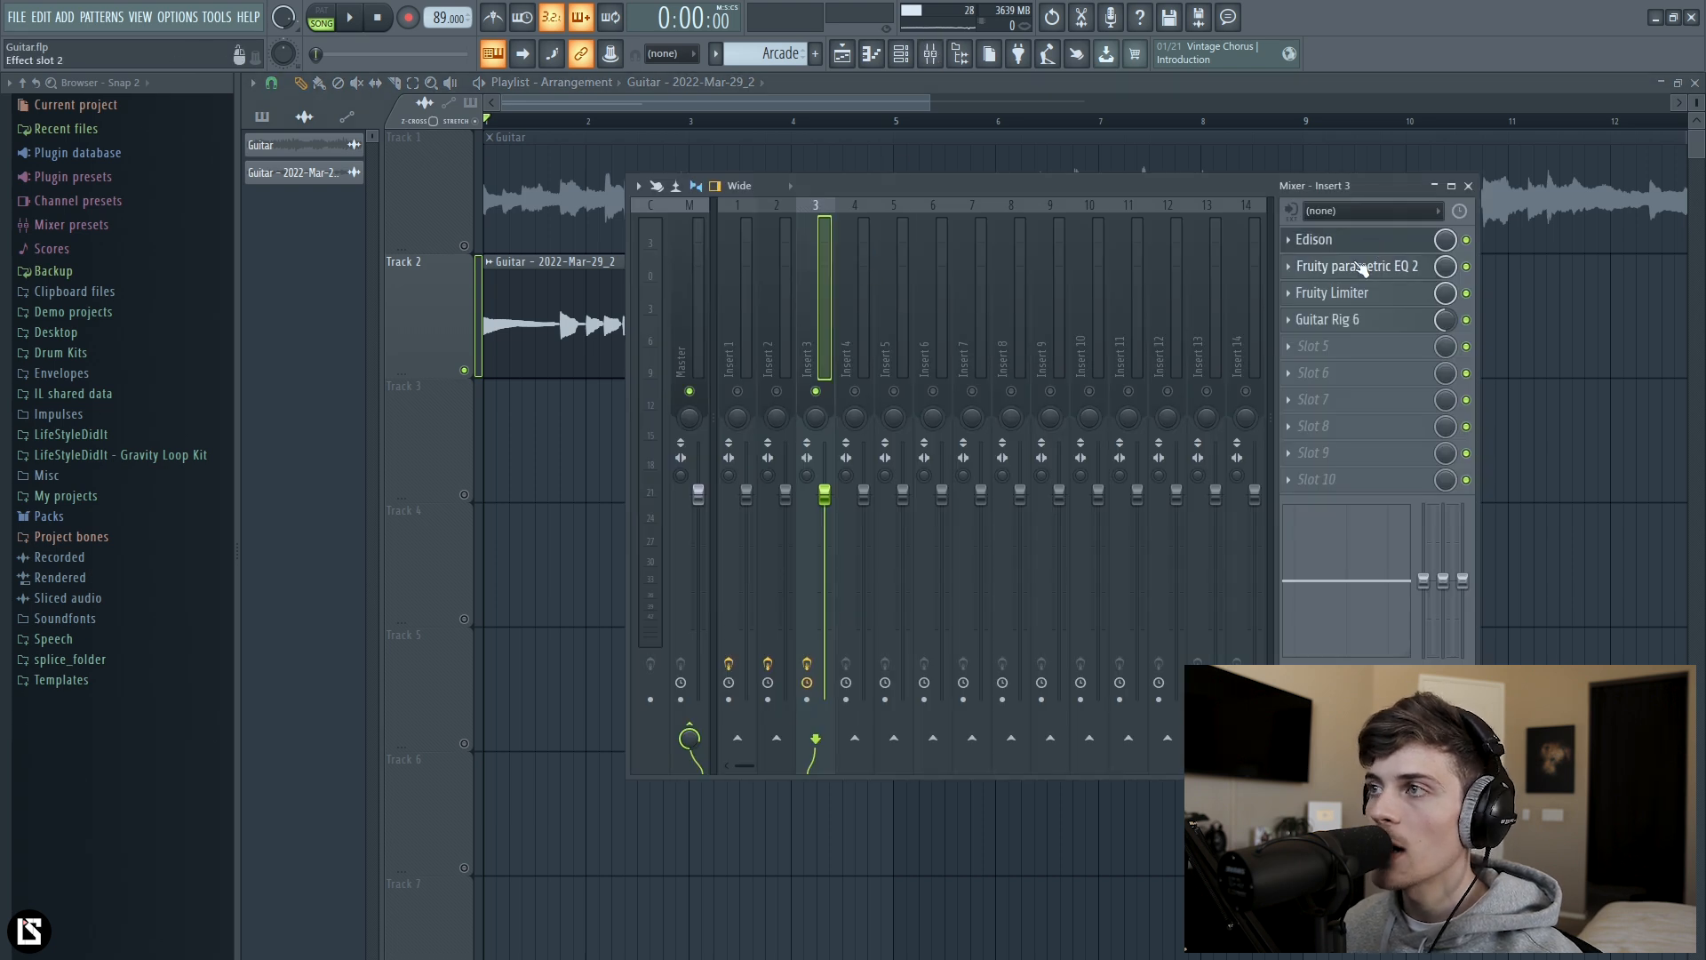
{"action": "left_click", "coordinate": [1362, 268]}
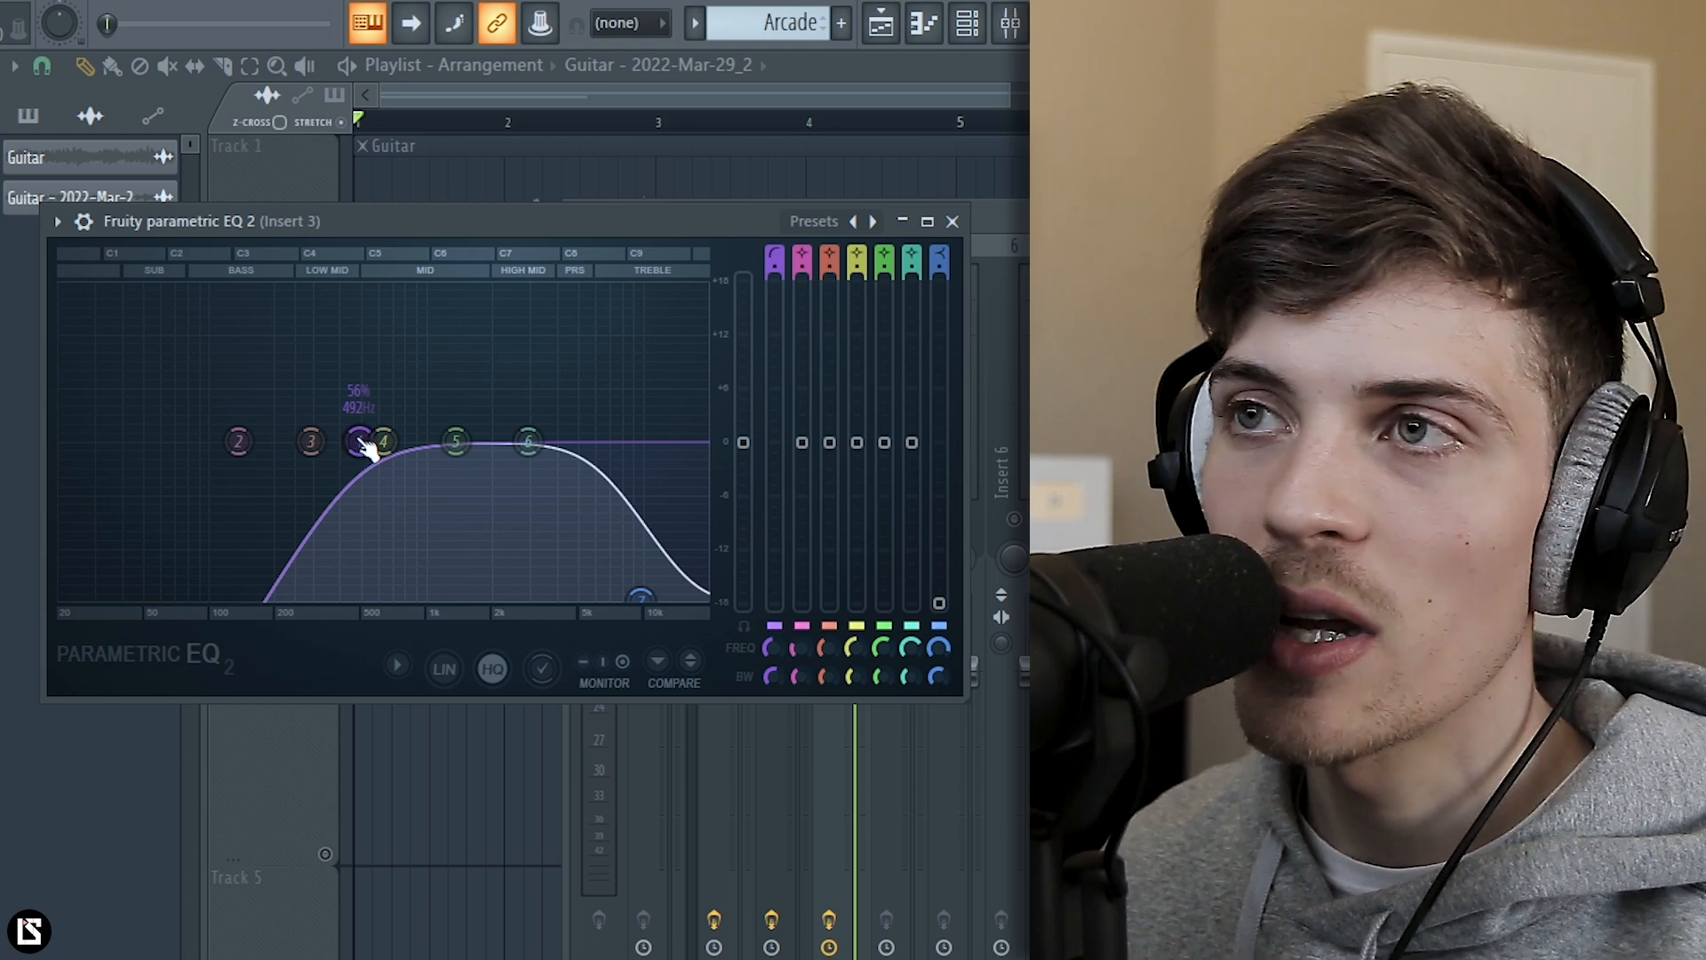
{"action": "left_click", "coordinate": [952, 221]}
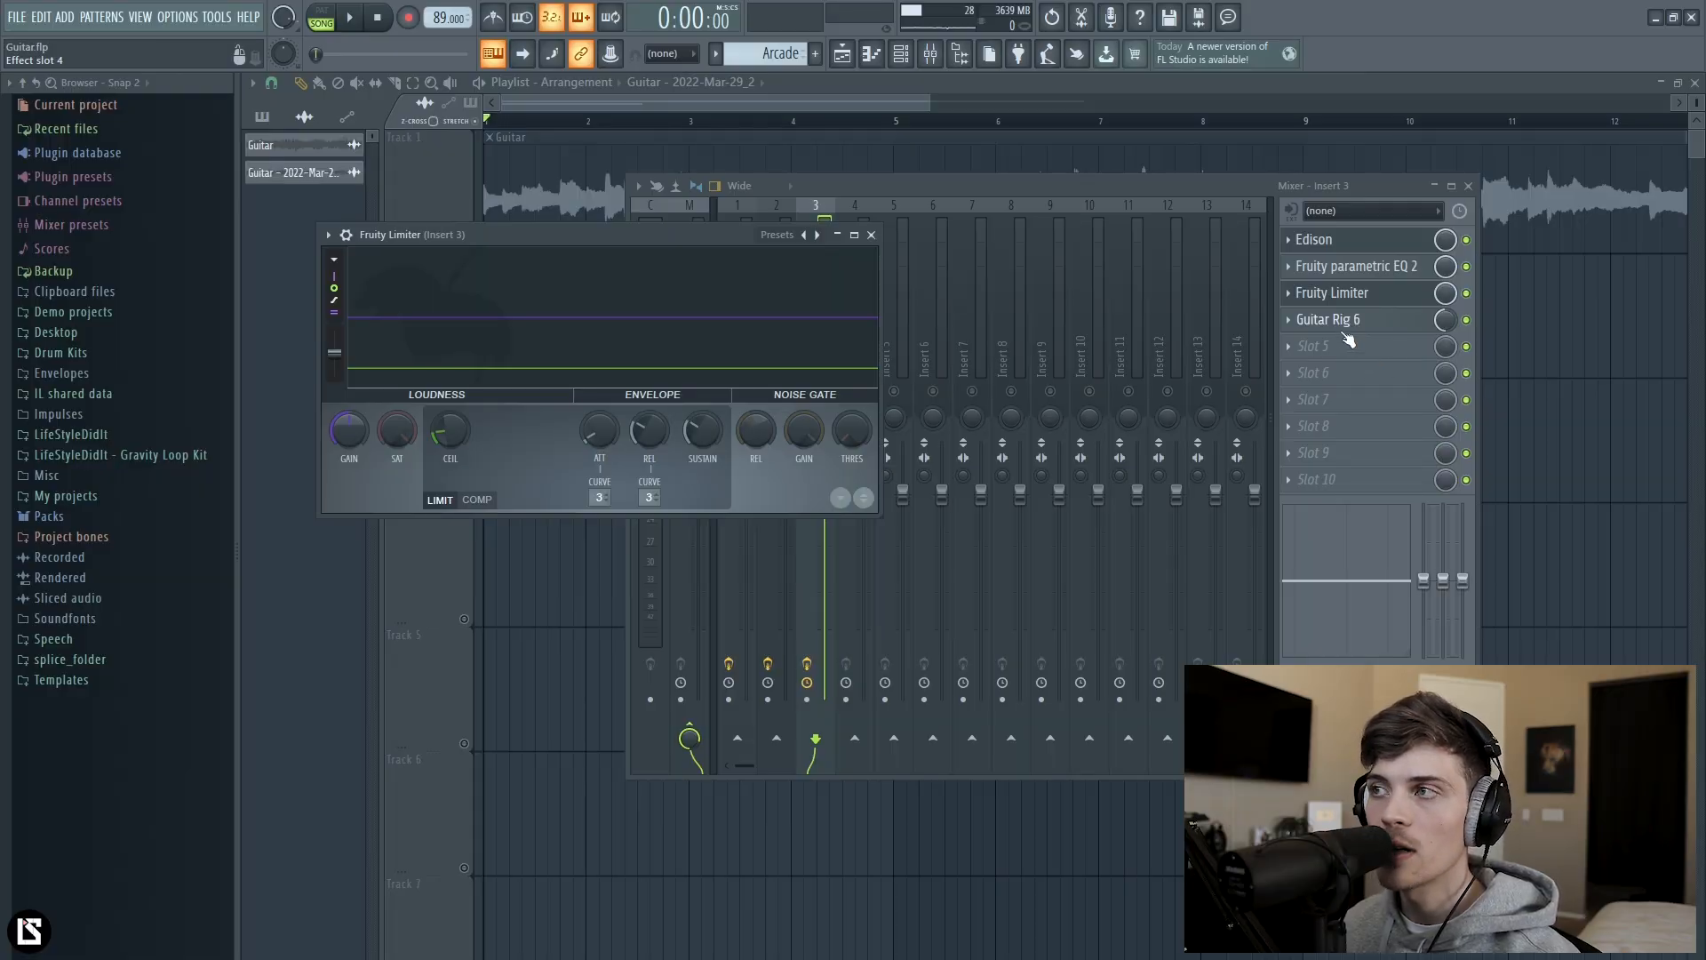
{"action": "left_click", "coordinate": [1330, 319]}
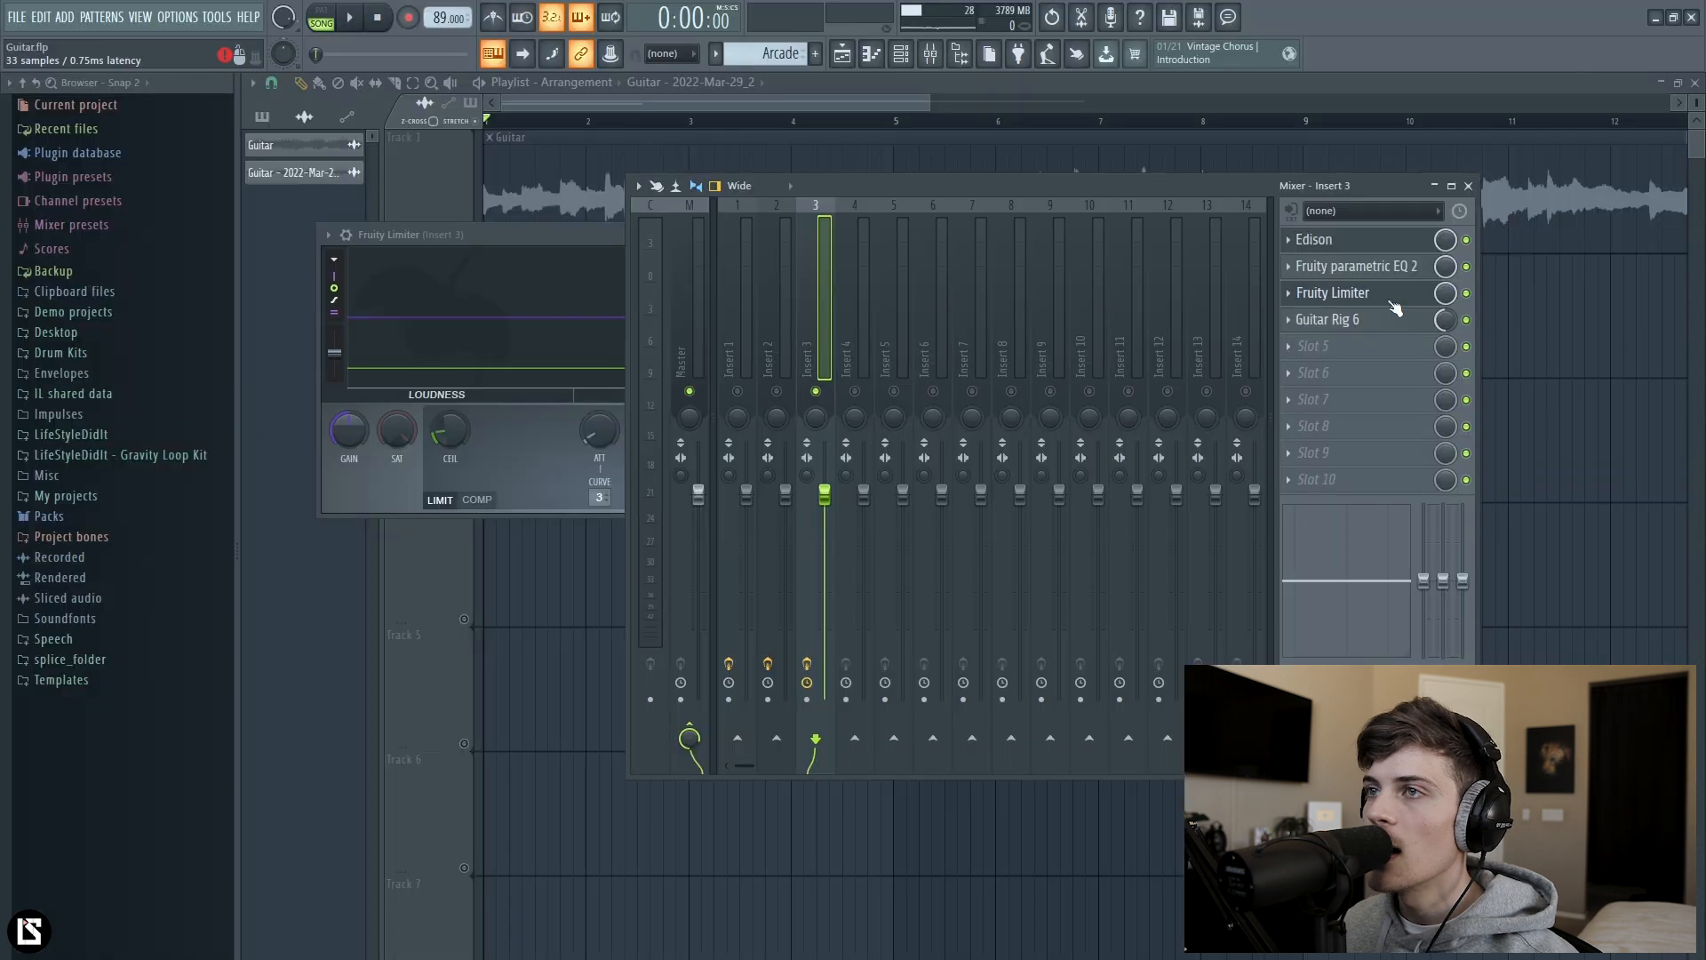
Play the arrangement and place a second Guitar - 2022-Mar-29_2 clip at bar 5 on Track 2.
{"action": "key", "text": "space"}
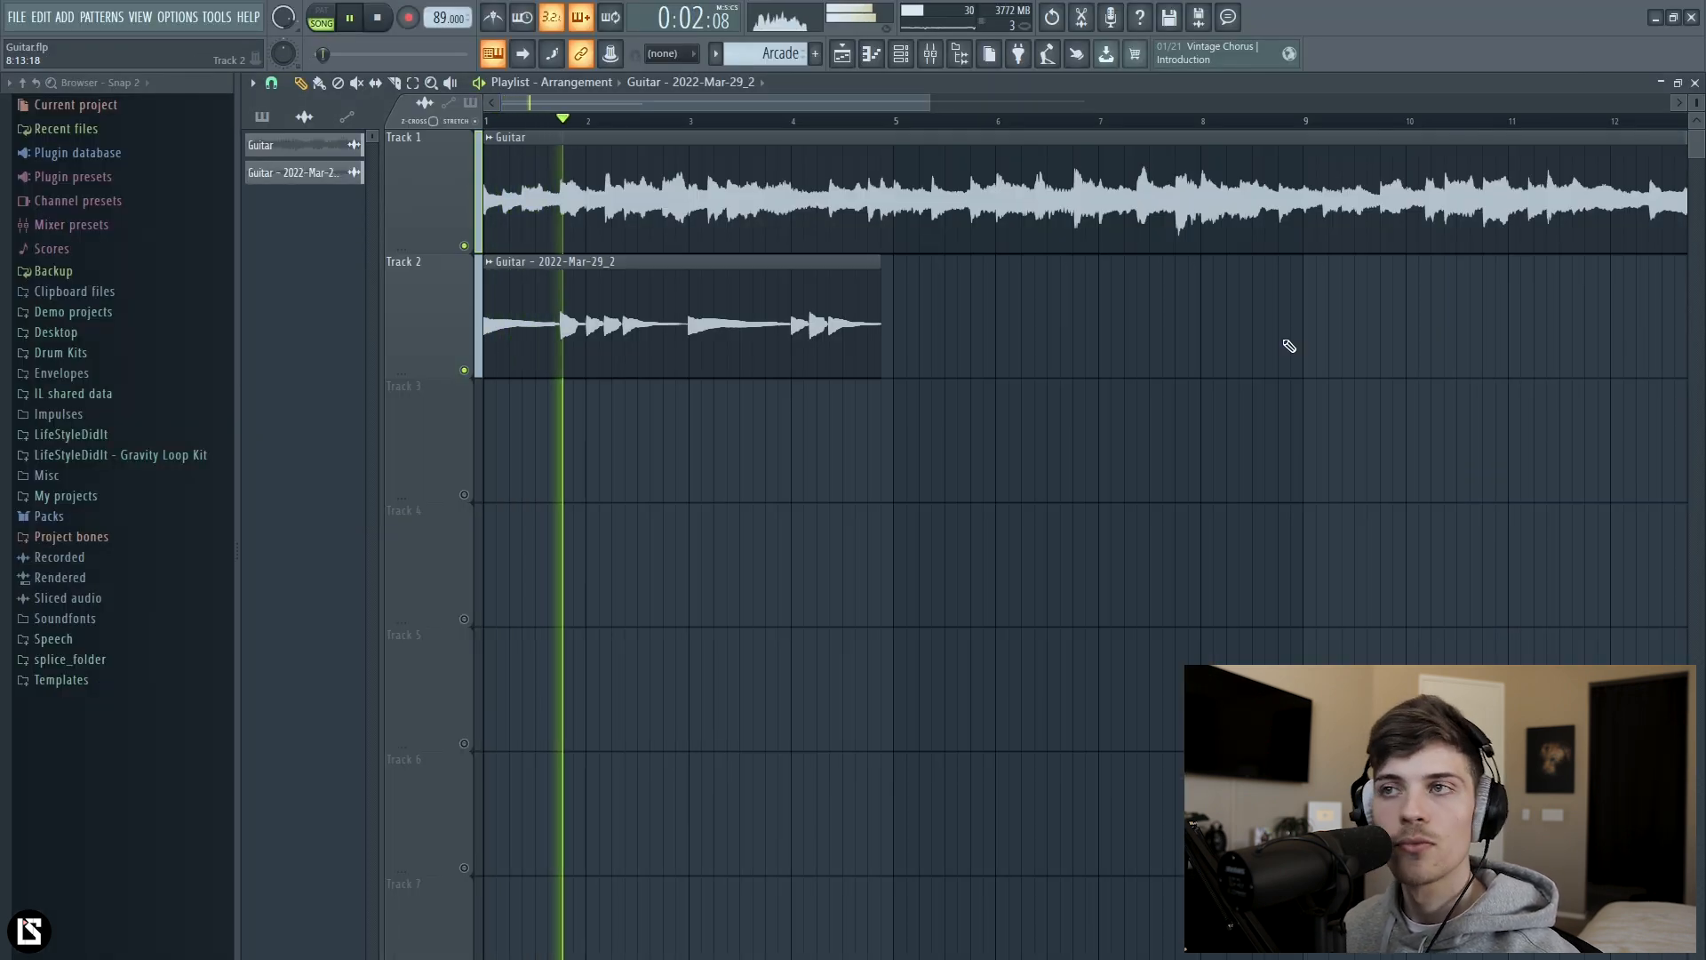
{"action": "left_click", "coordinate": [901, 318]}
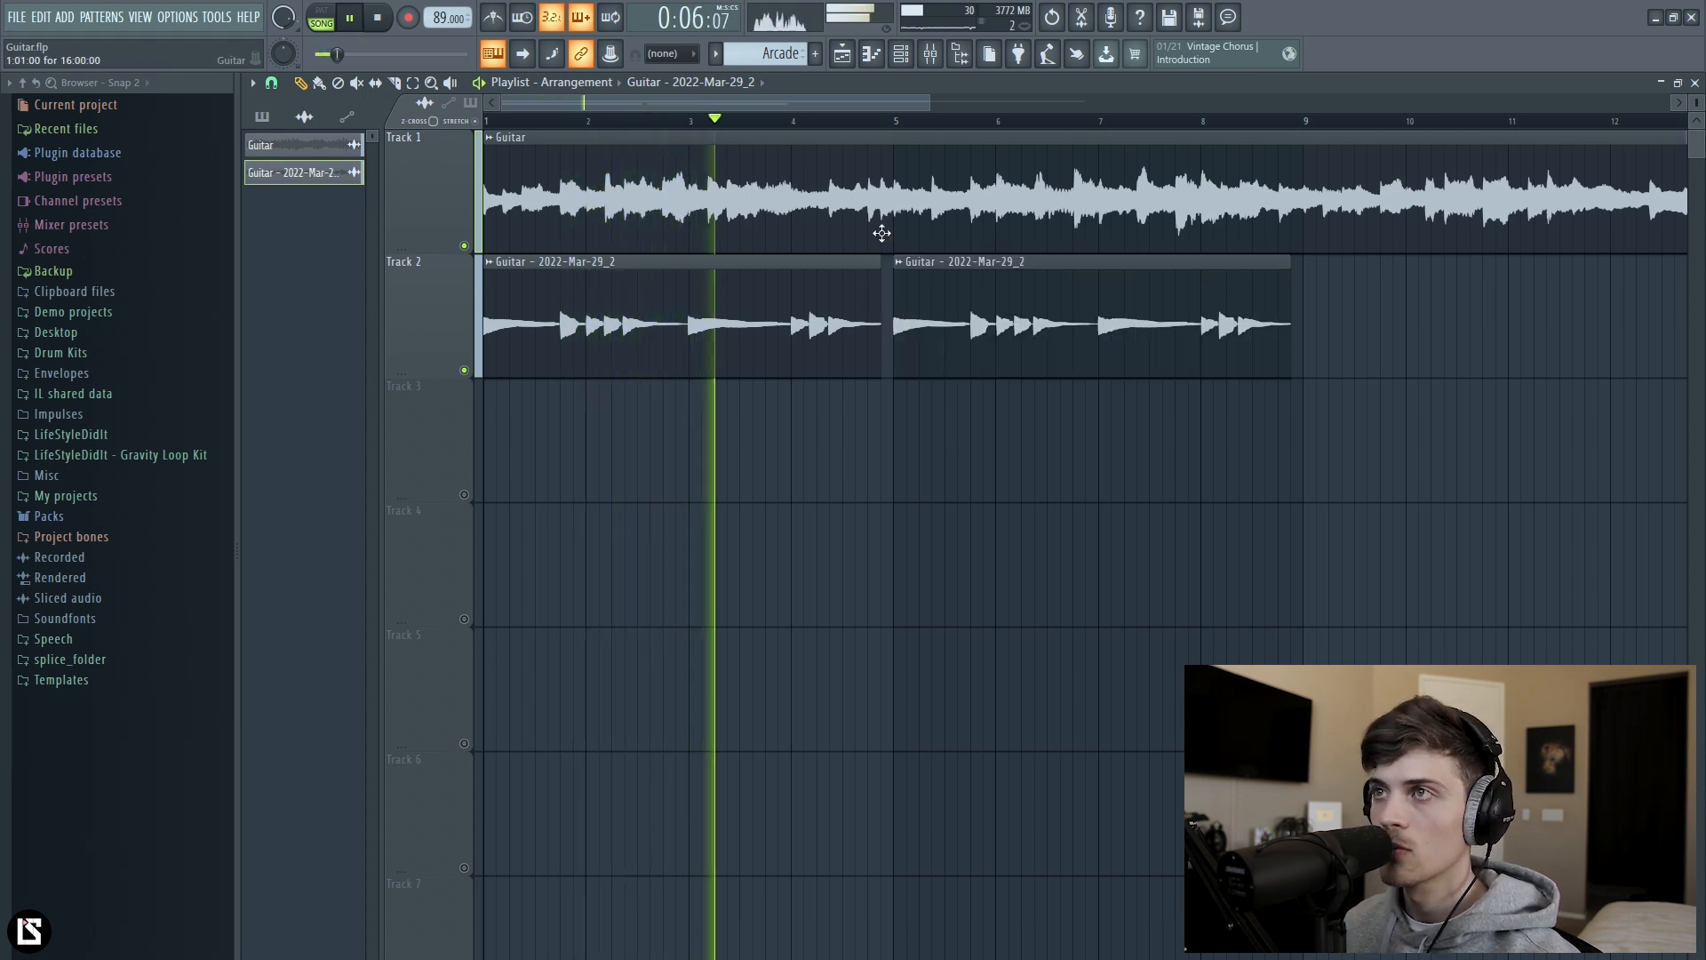
{"action": "scroll", "coordinate": [831, 133], "scroll_direction": "down", "scroll_amount": 3}
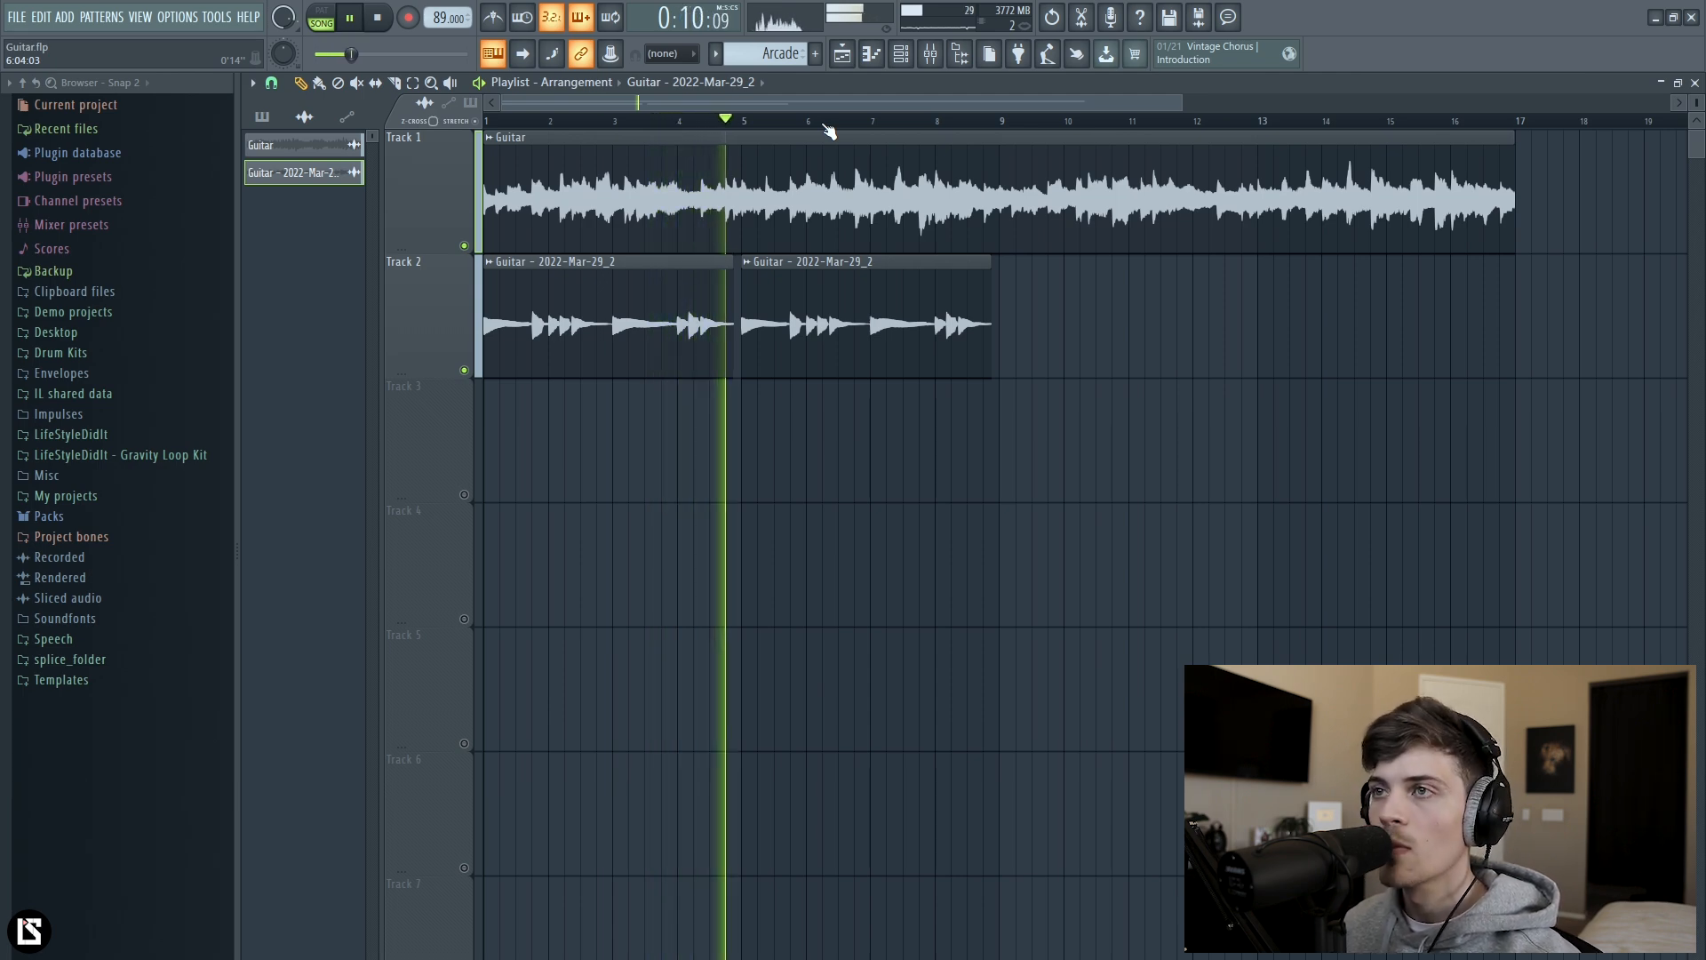
{"action": "key", "text": "space"}
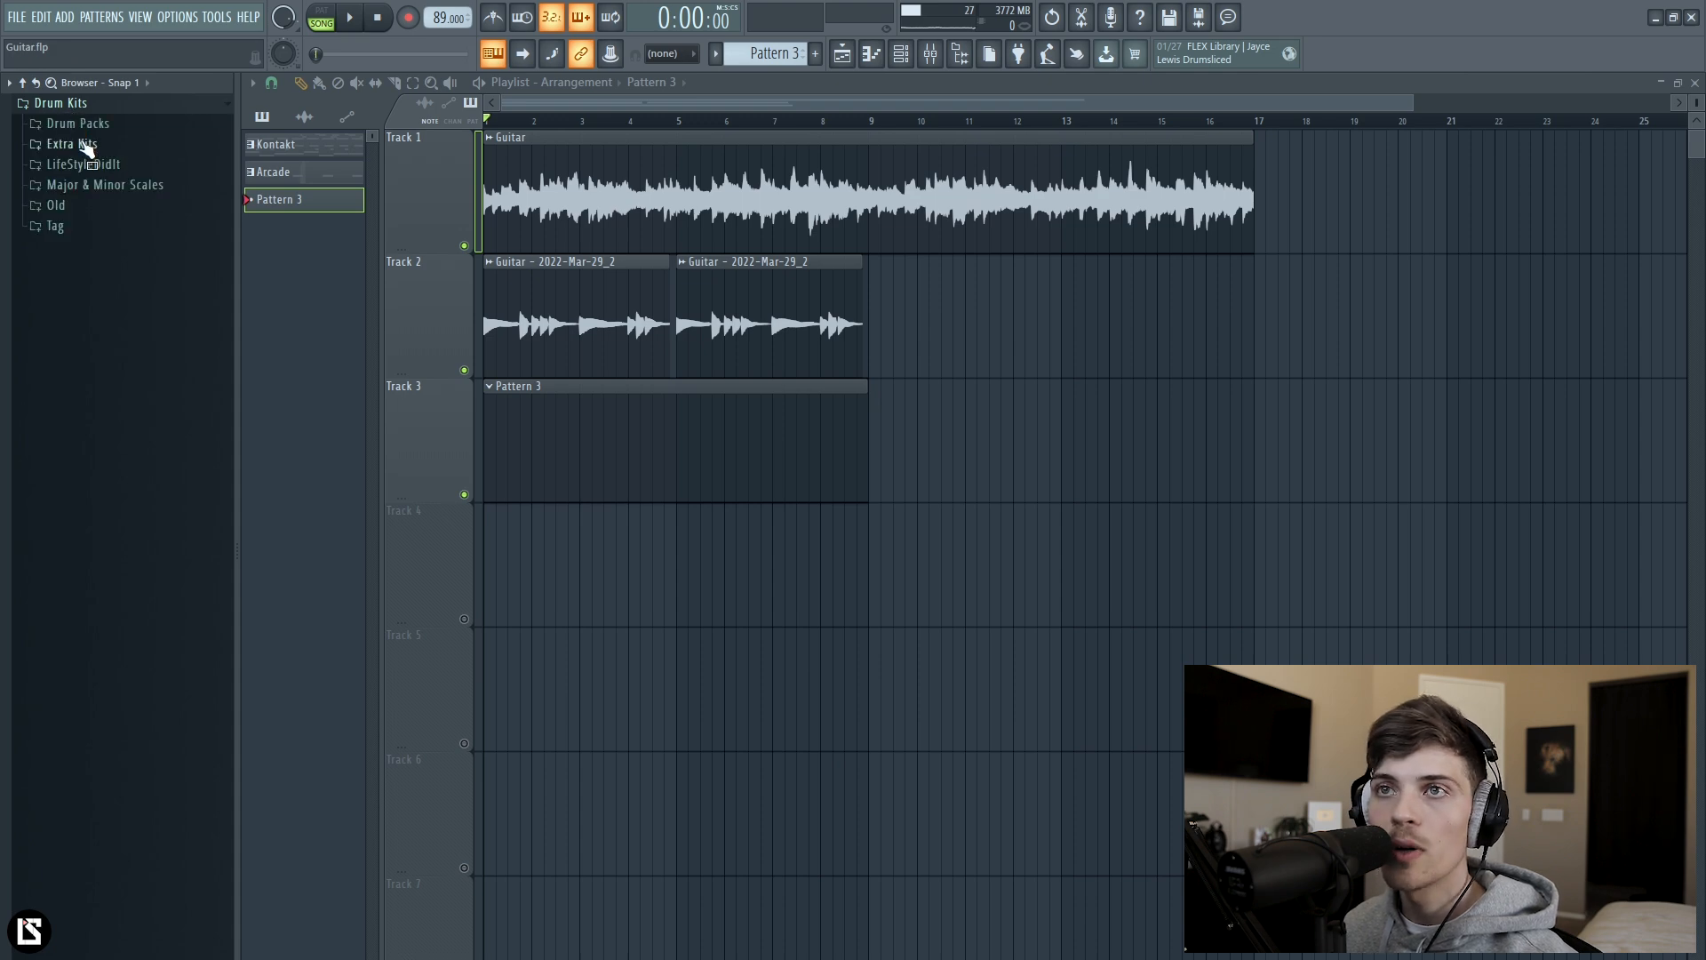
Add LS - R Clap 15 and LS - R HiHat 11 from the LifeStyleDidIt Resupply Drum Kit as new channels during playback.
{"action": "left_click", "coordinate": [109, 169]}
{"action": "key", "text": "space"}
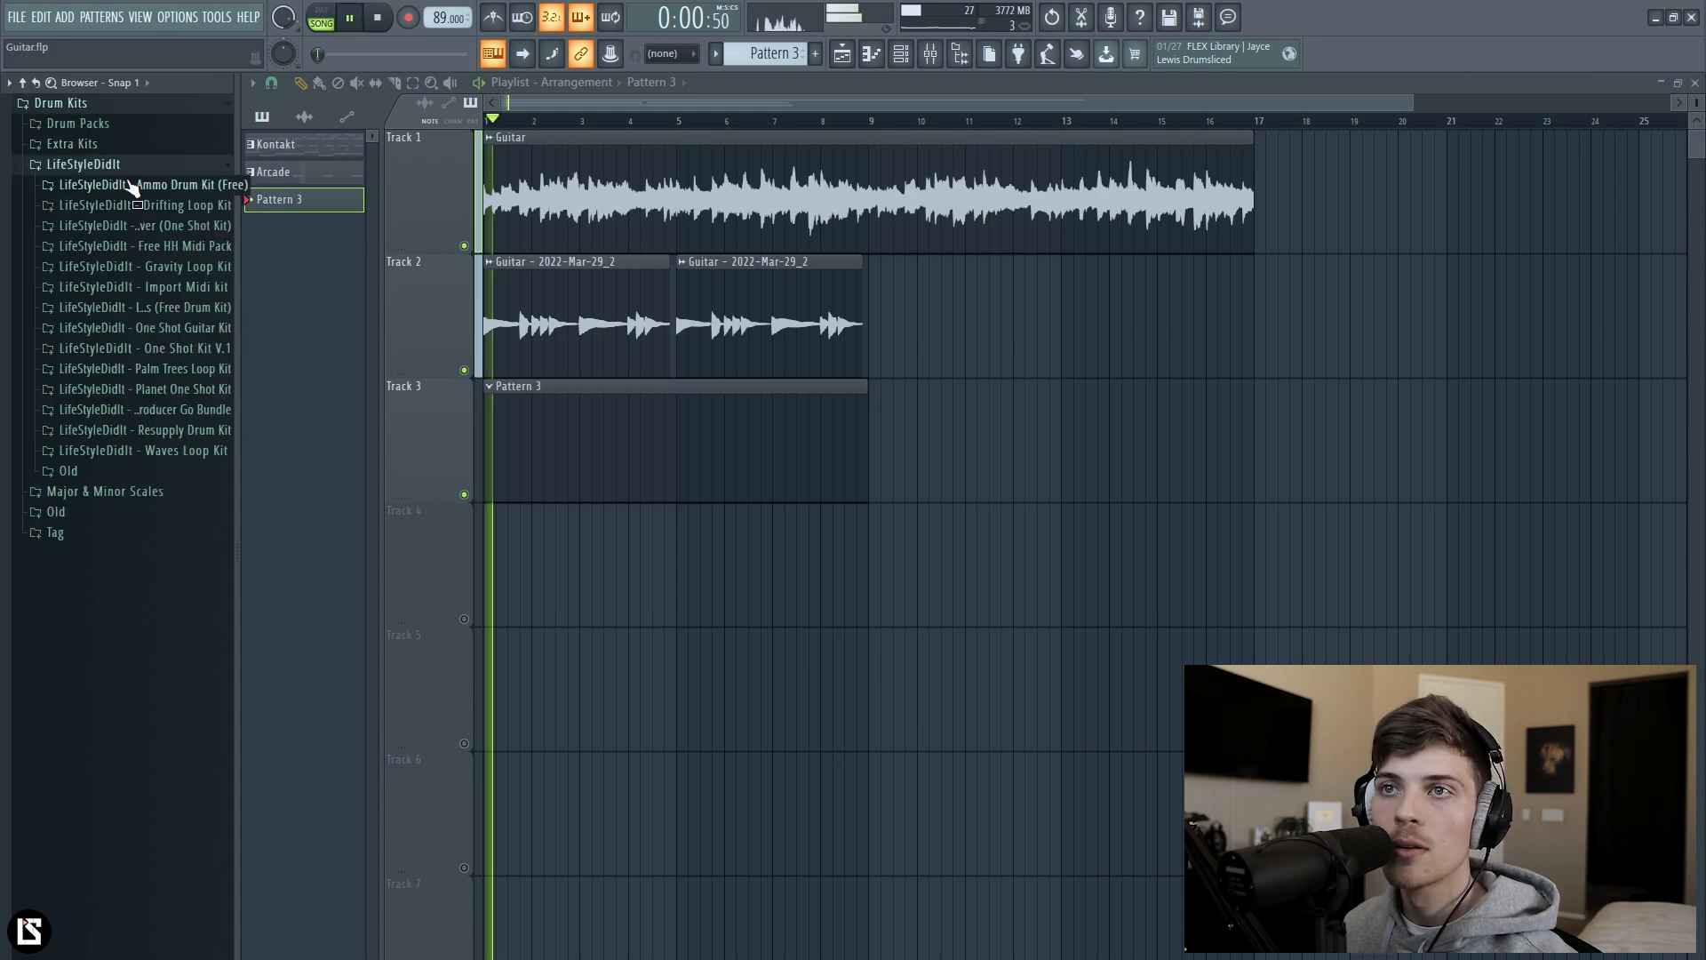
{"action": "left_click", "coordinate": [168, 430]}
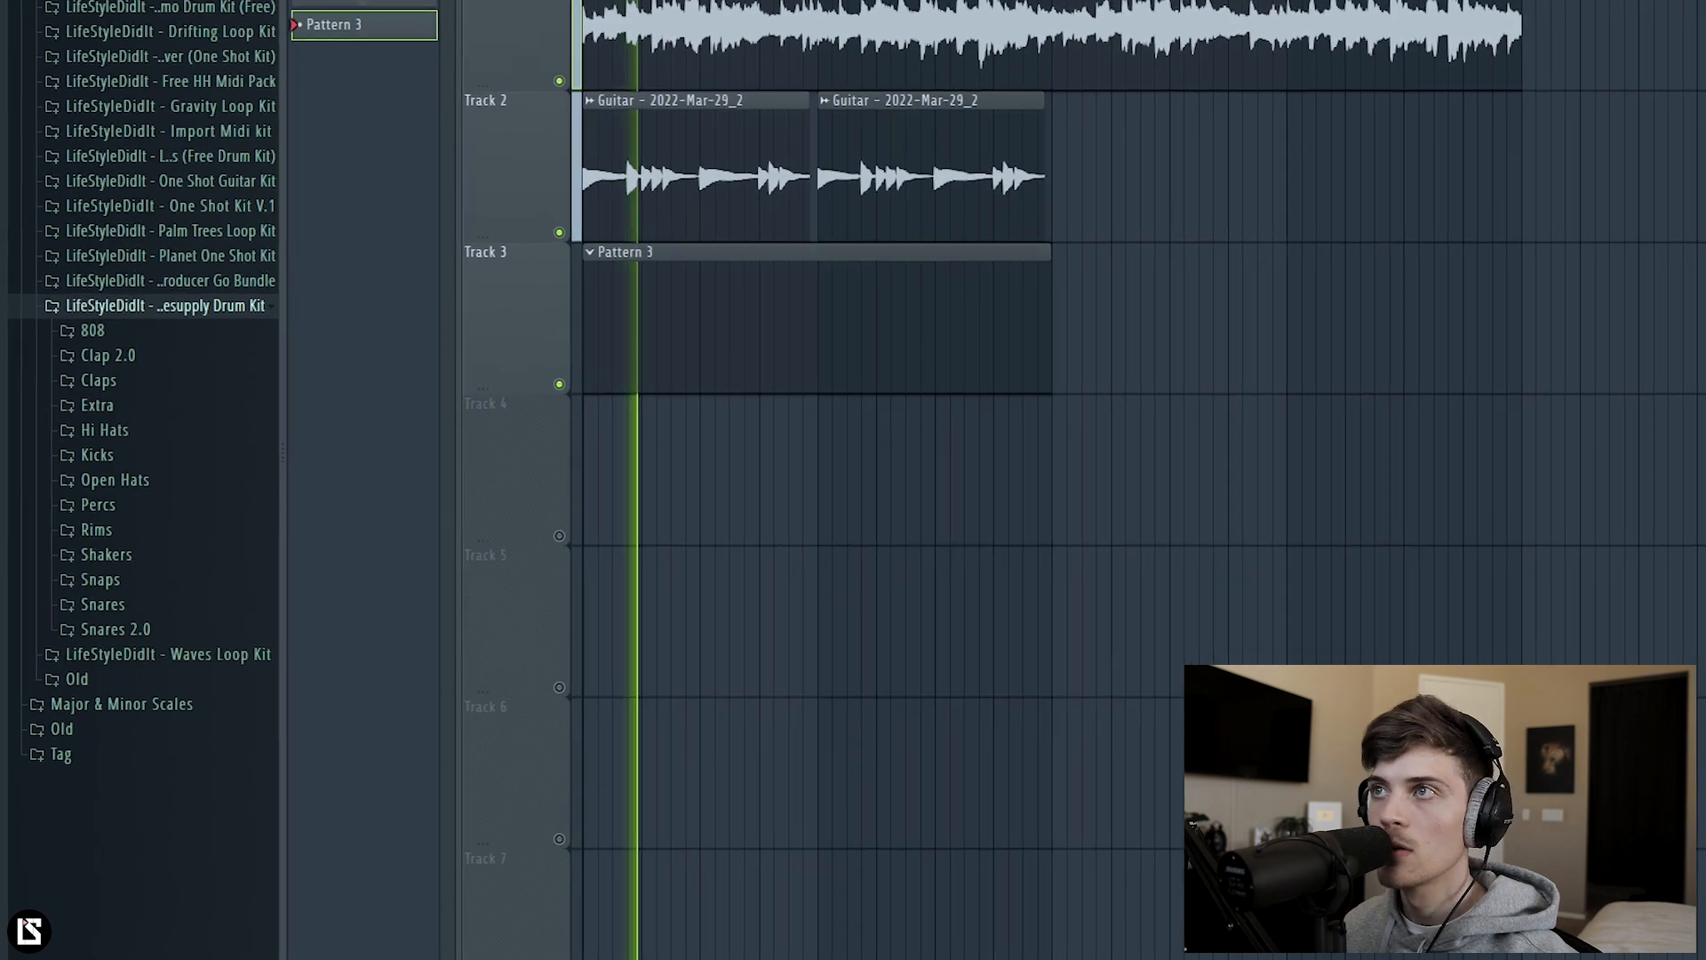
{"action": "key", "text": "F6"}
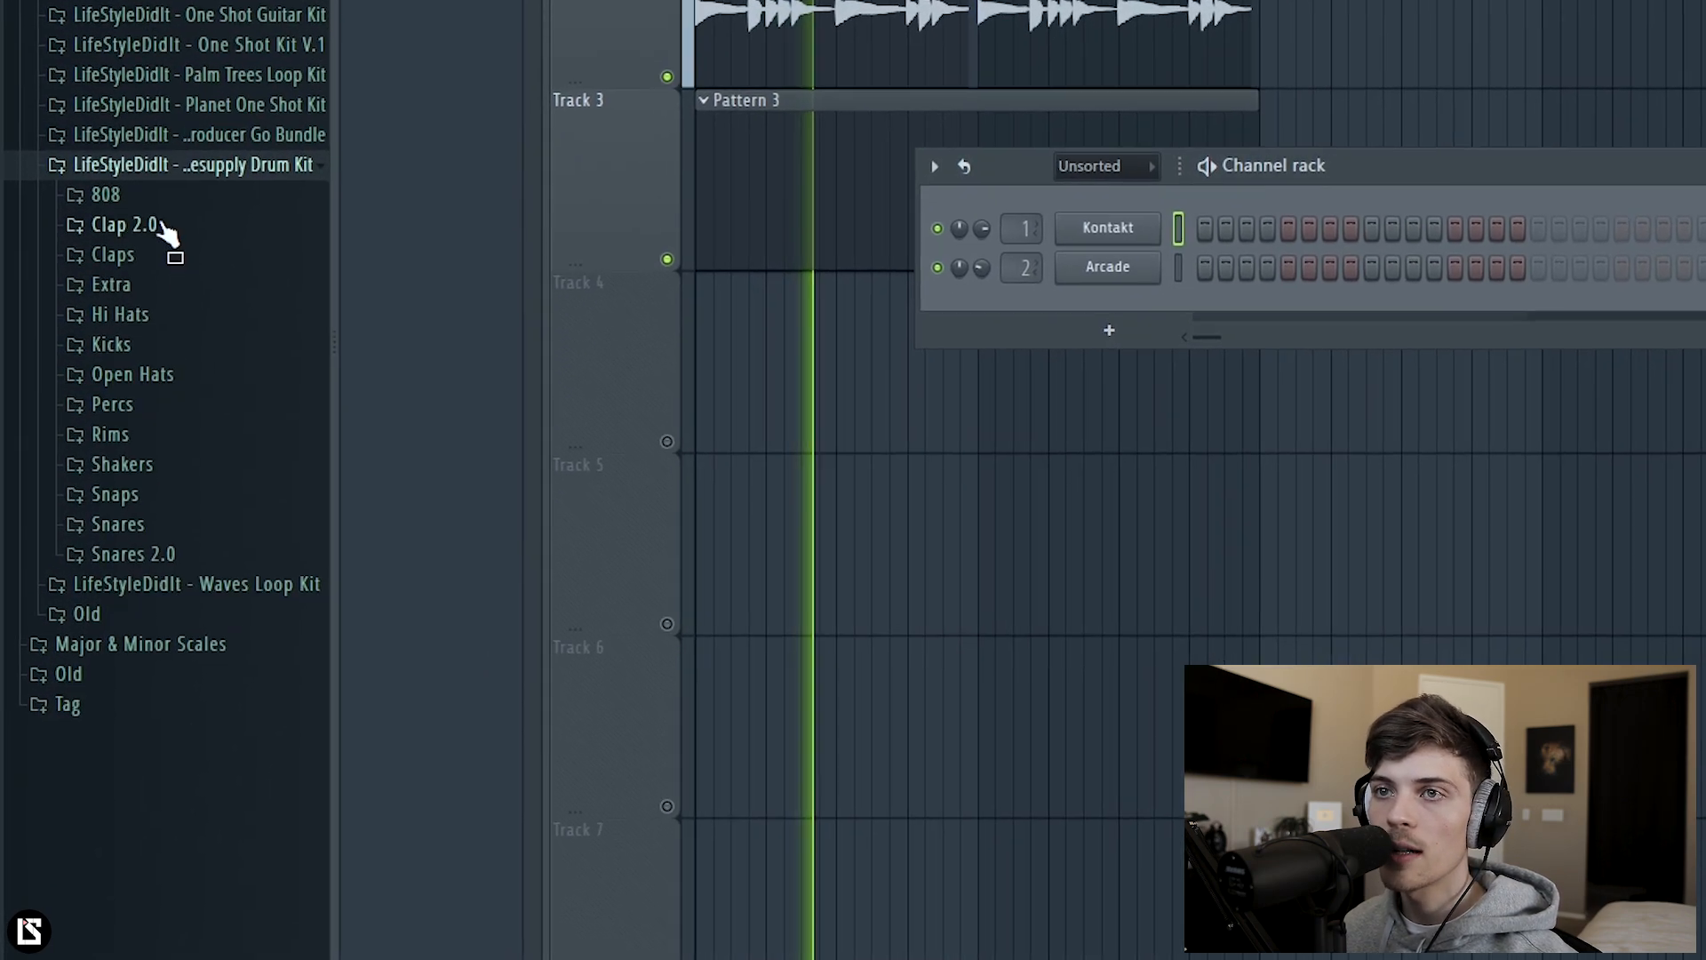
{"action": "left_click", "coordinate": [151, 258]}
{"action": "left_click_drag", "start_coordinate": [187, 220], "coordinate": [1204, 227]}
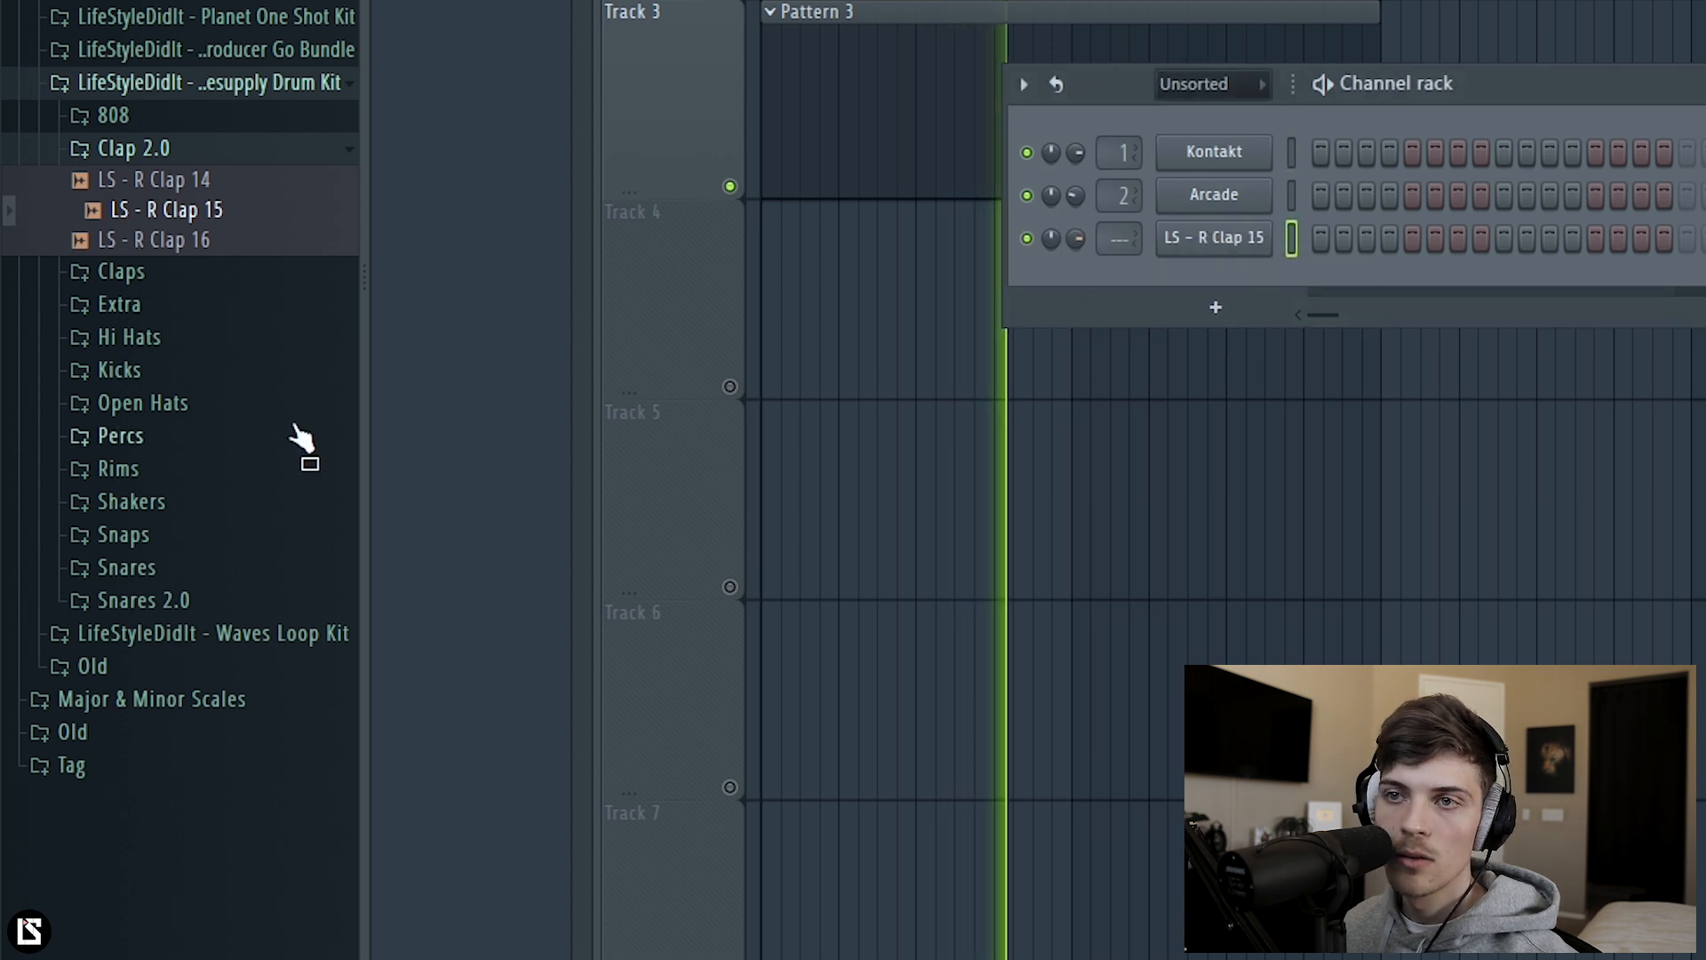
{"action": "left_click", "coordinate": [191, 340]}
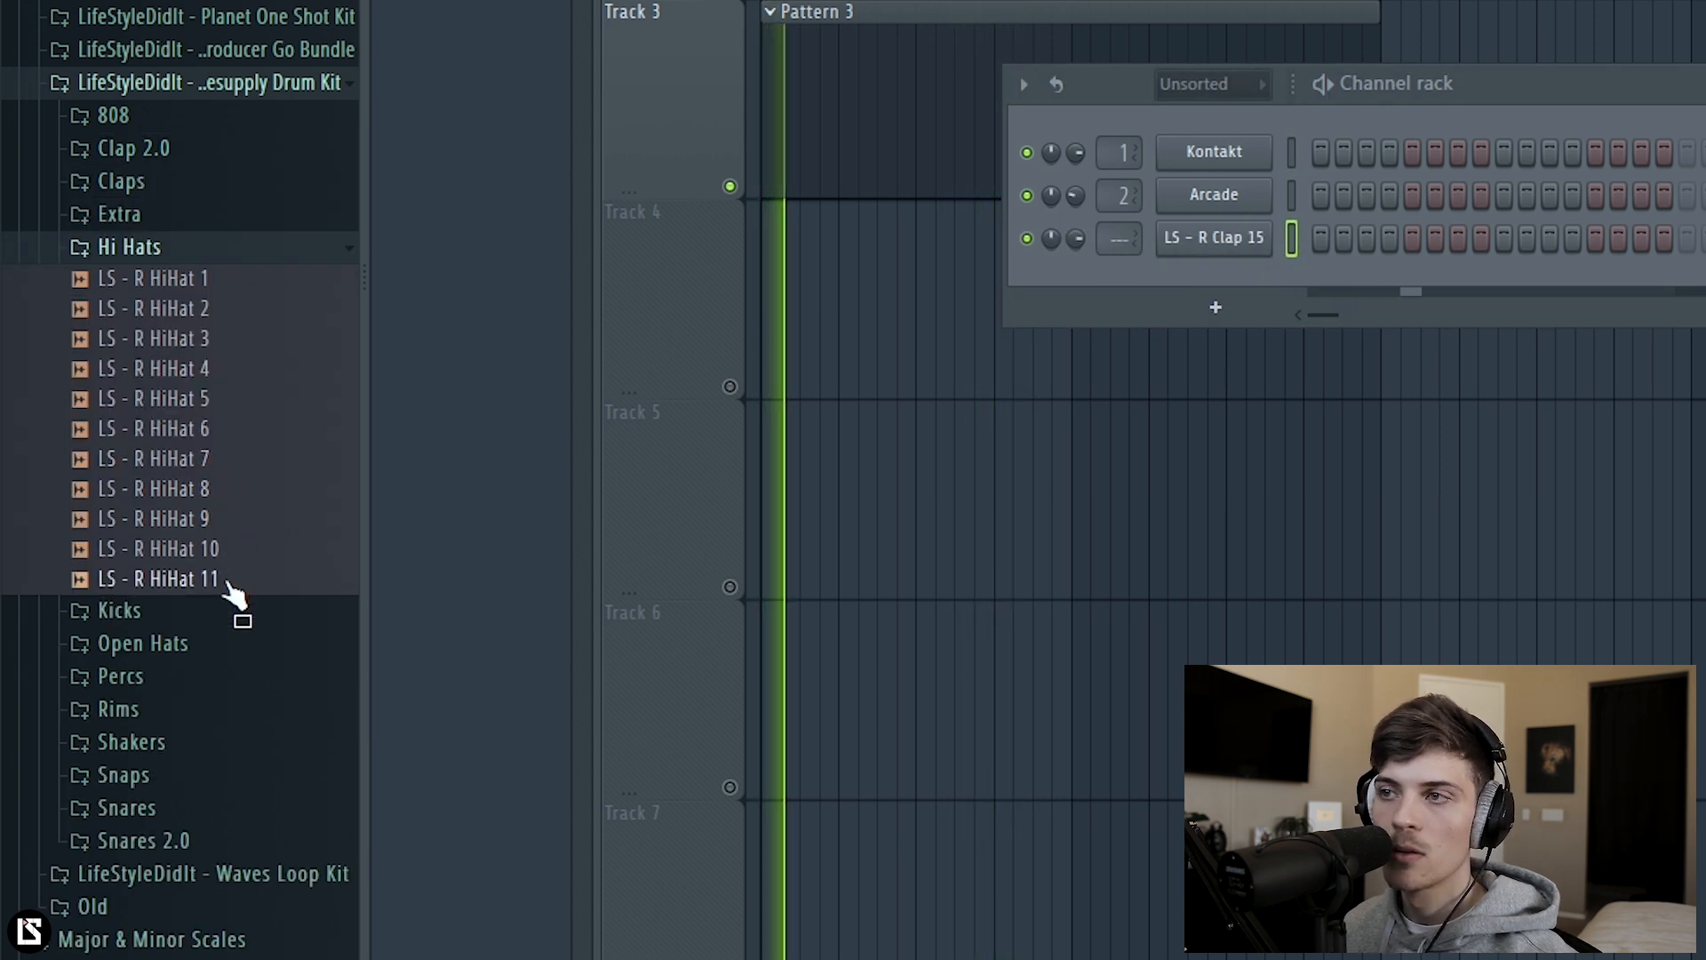
{"action": "left_click_drag", "start_coordinate": [229, 579], "coordinate": [1202, 286]}
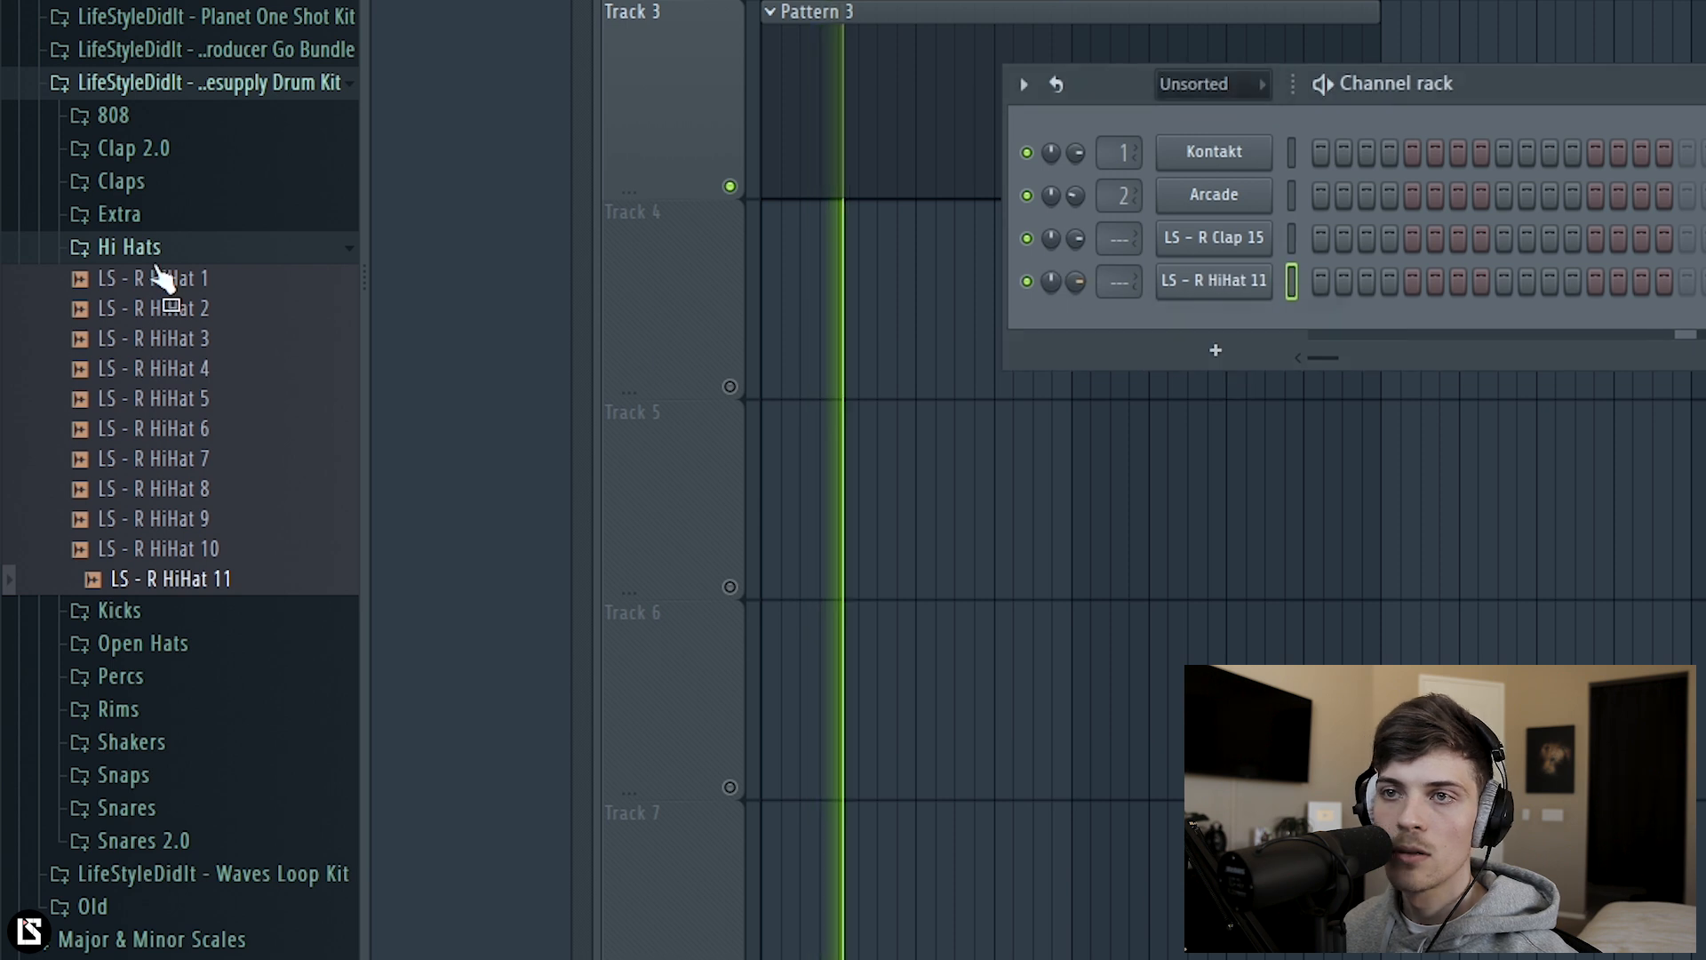
{"action": "left_click", "coordinate": [165, 253]}
Audition snares from the Resupply Drum Kit and add LS - R Snare 24 as a new channel.
{"action": "left_click", "coordinate": [165, 479]}
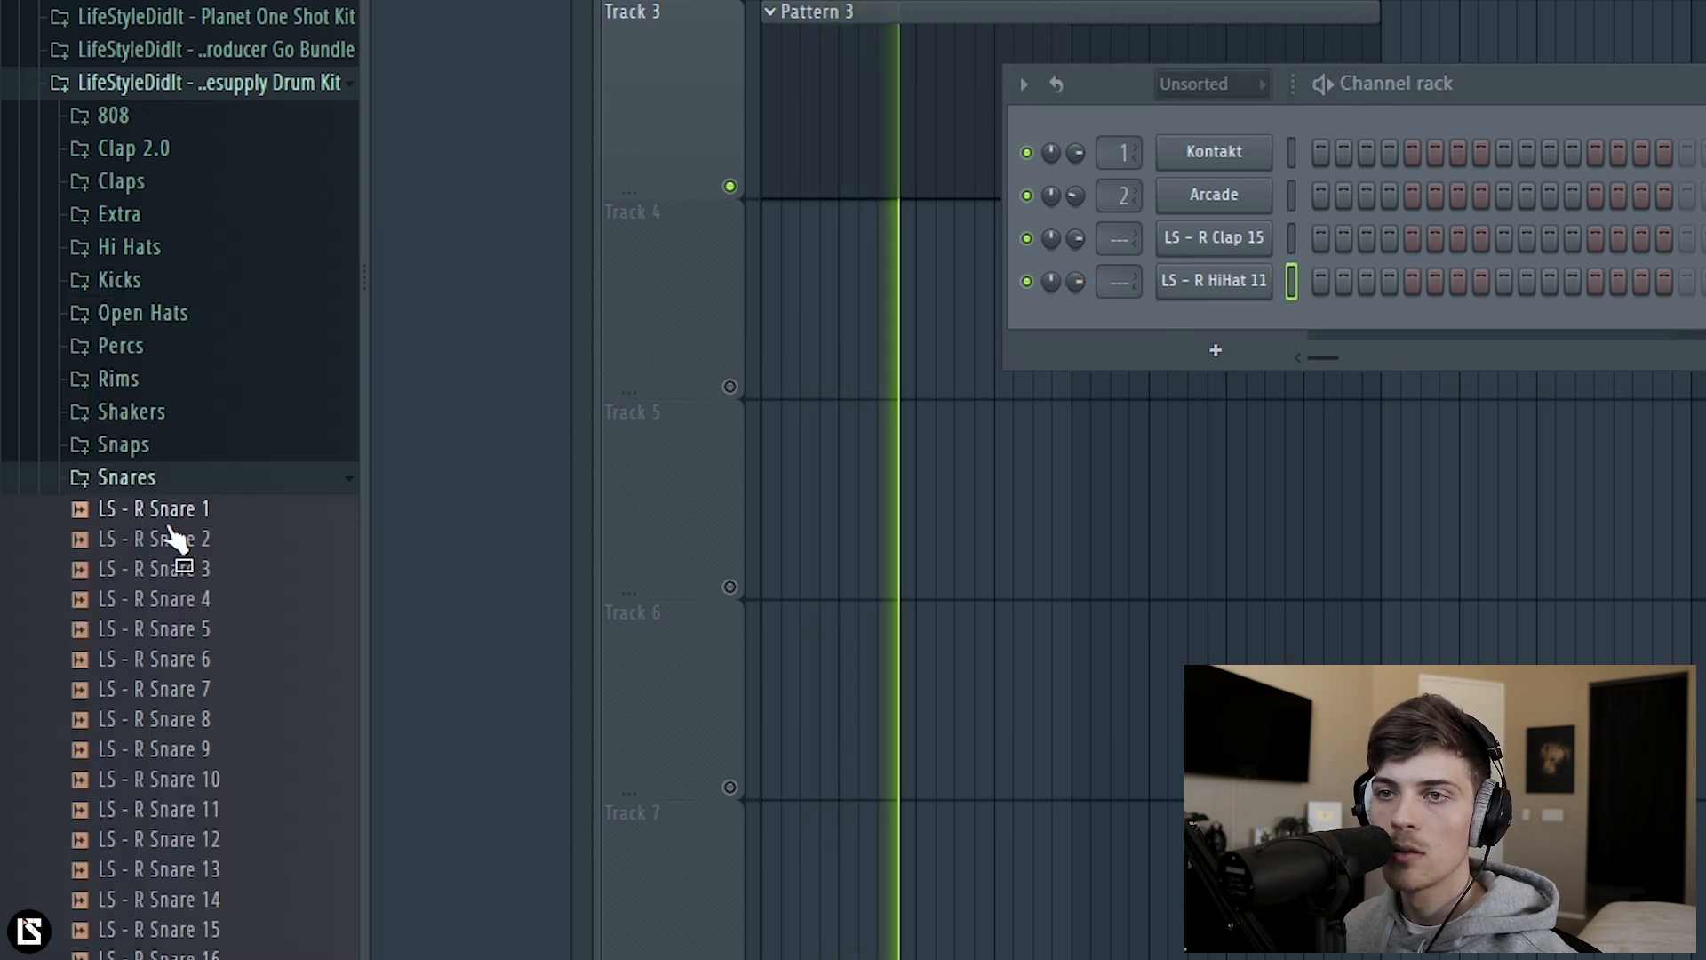
{"action": "left_click", "coordinate": [172, 480]}
{"action": "left_click", "coordinate": [190, 513]}
{"action": "left_click", "coordinate": [225, 574]}
{"action": "left_click", "coordinate": [227, 604]}
{"action": "left_click", "coordinate": [227, 633]}
{"action": "left_click", "coordinate": [227, 662]}
{"action": "left_click_drag", "start_coordinate": [228, 573], "coordinate": [1253, 337]}
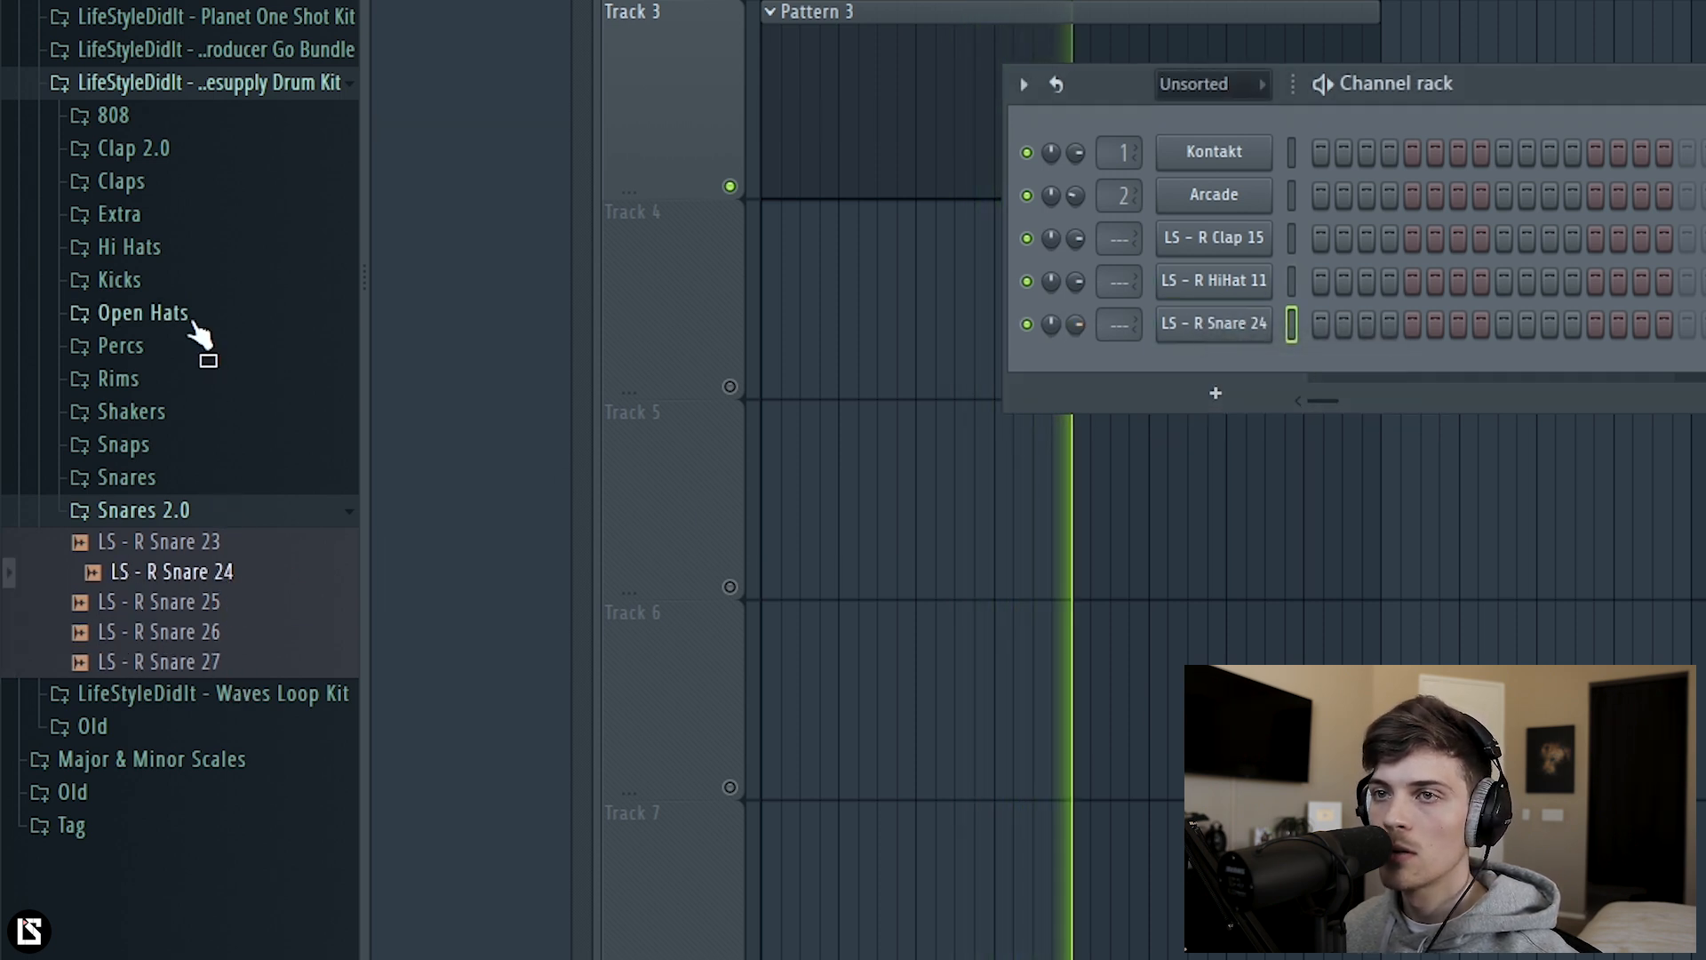
Audition the kit's open hats and add LS - R Open Hat 8 and LS - R Open Hat 9 as new channels.
{"action": "left_click", "coordinate": [185, 319]}
{"action": "left_click", "coordinate": [223, 407]}
{"action": "left_click", "coordinate": [236, 526]}
{"action": "left_click", "coordinate": [236, 555]}
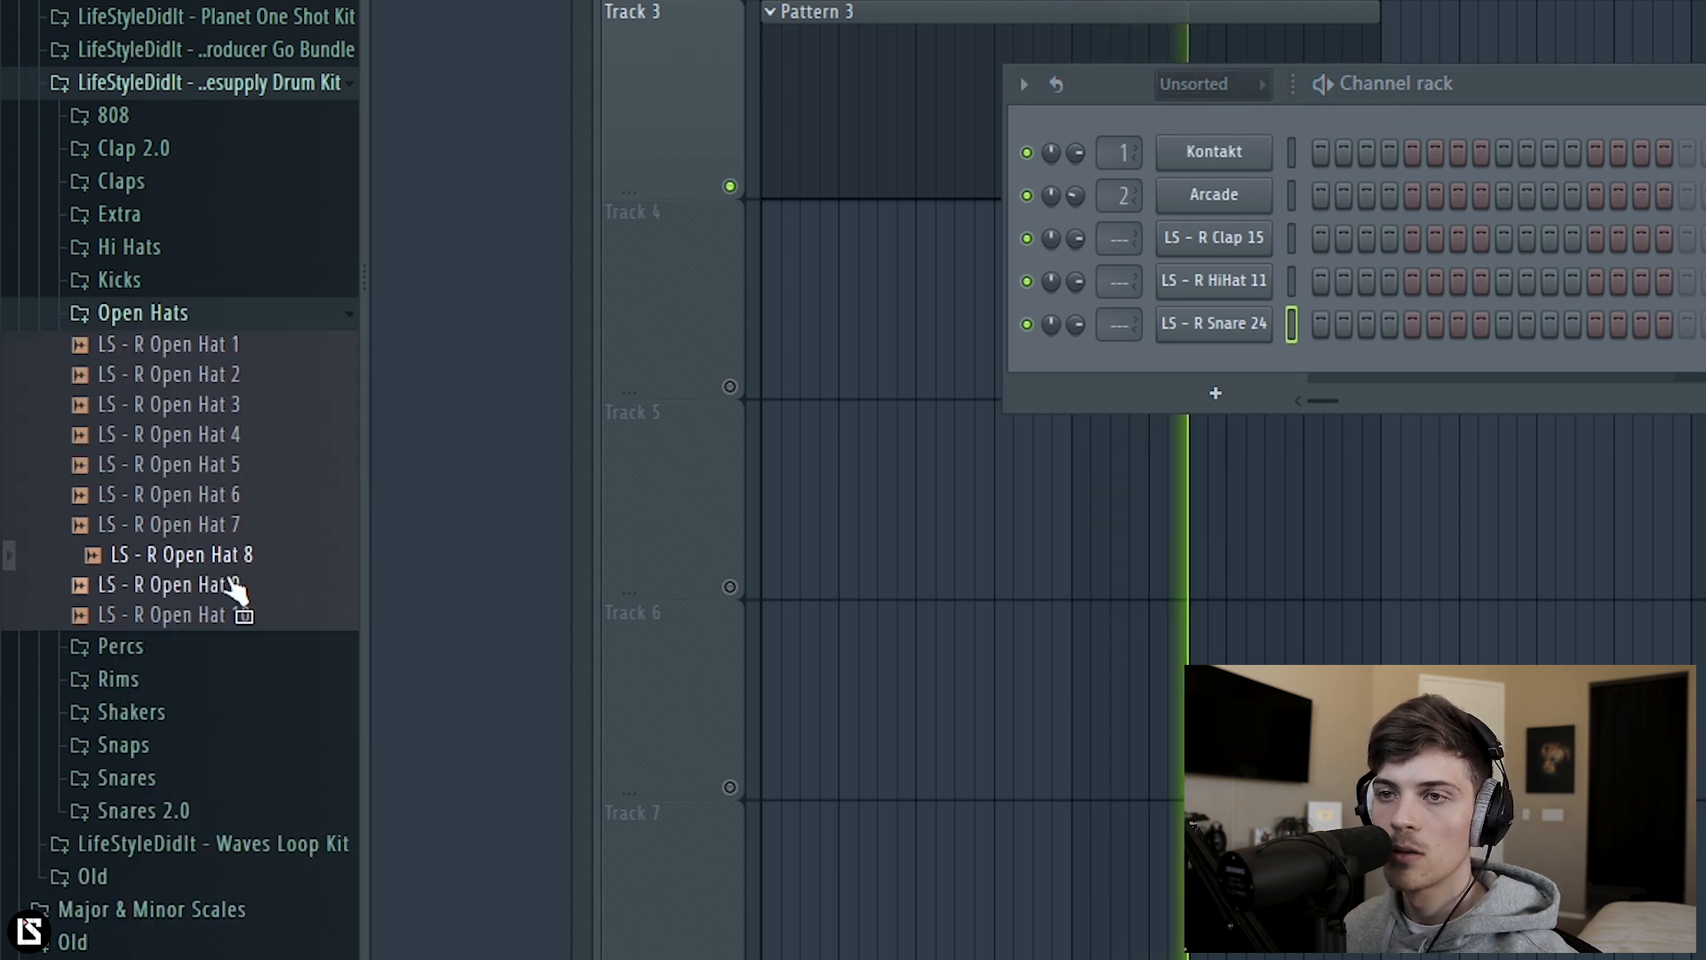
{"action": "left_click_drag", "start_coordinate": [237, 571], "coordinate": [1230, 396]}
{"action": "left_click_drag", "start_coordinate": [222, 406], "coordinate": [233, 433]}
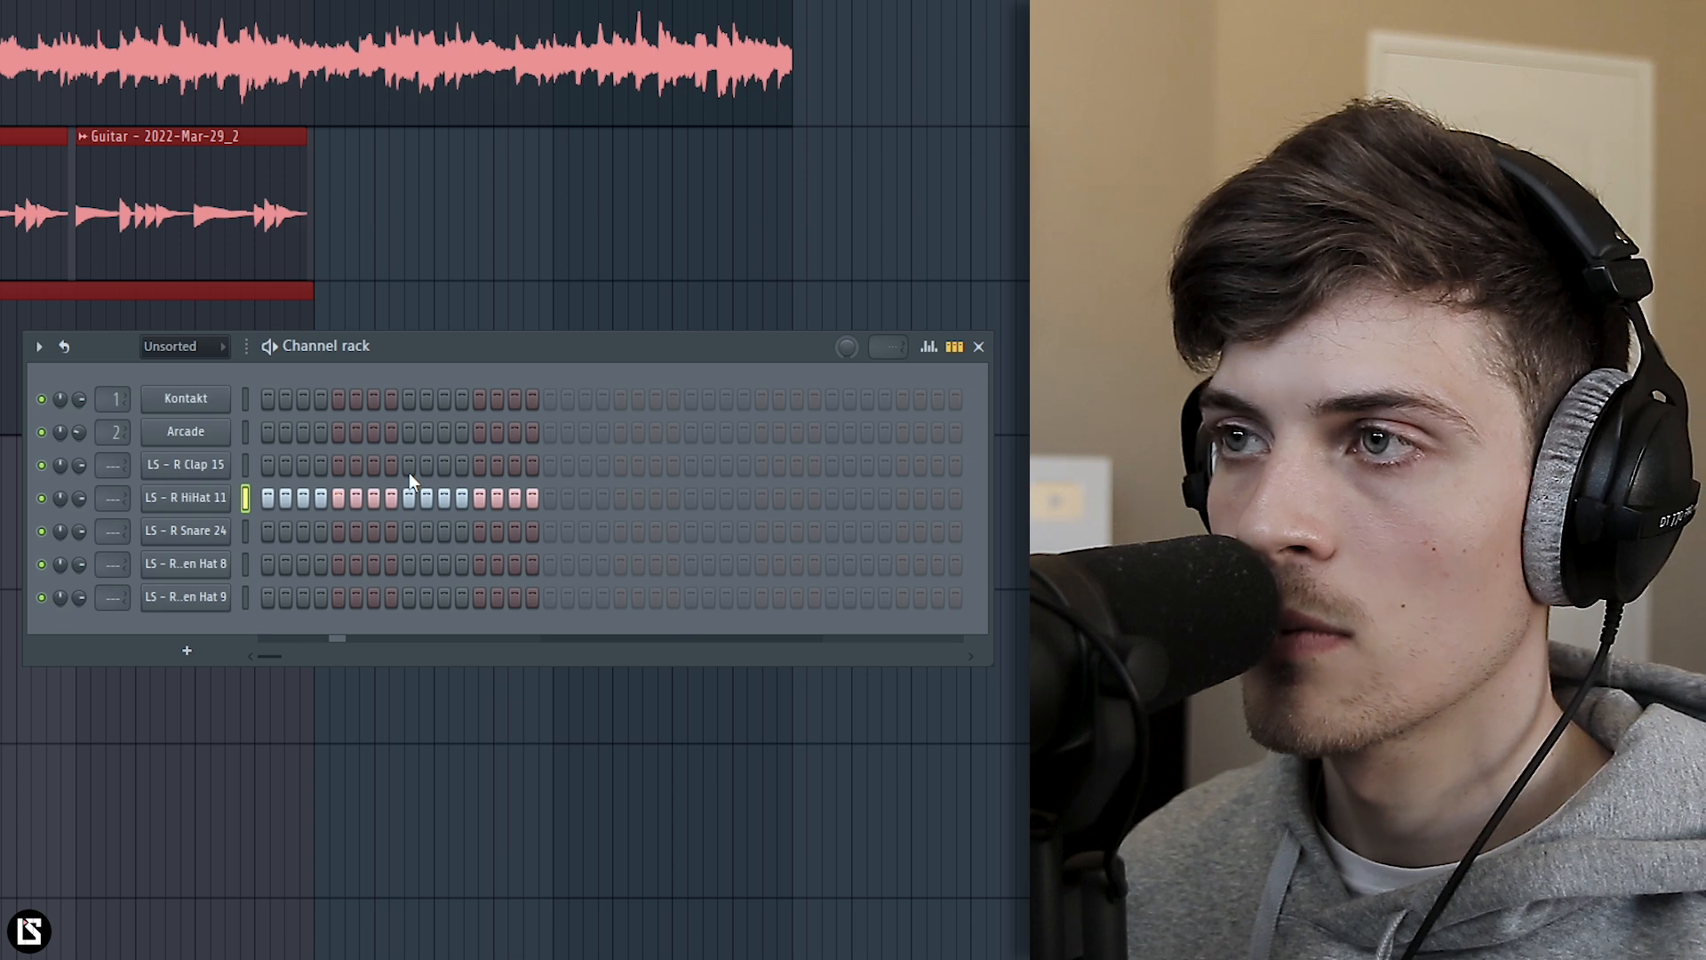
Place LS - R Clap 15 hits on steps 5 and 13 and turn on step looping in the channel rack.
{"action": "left_click", "coordinate": [338, 464]}
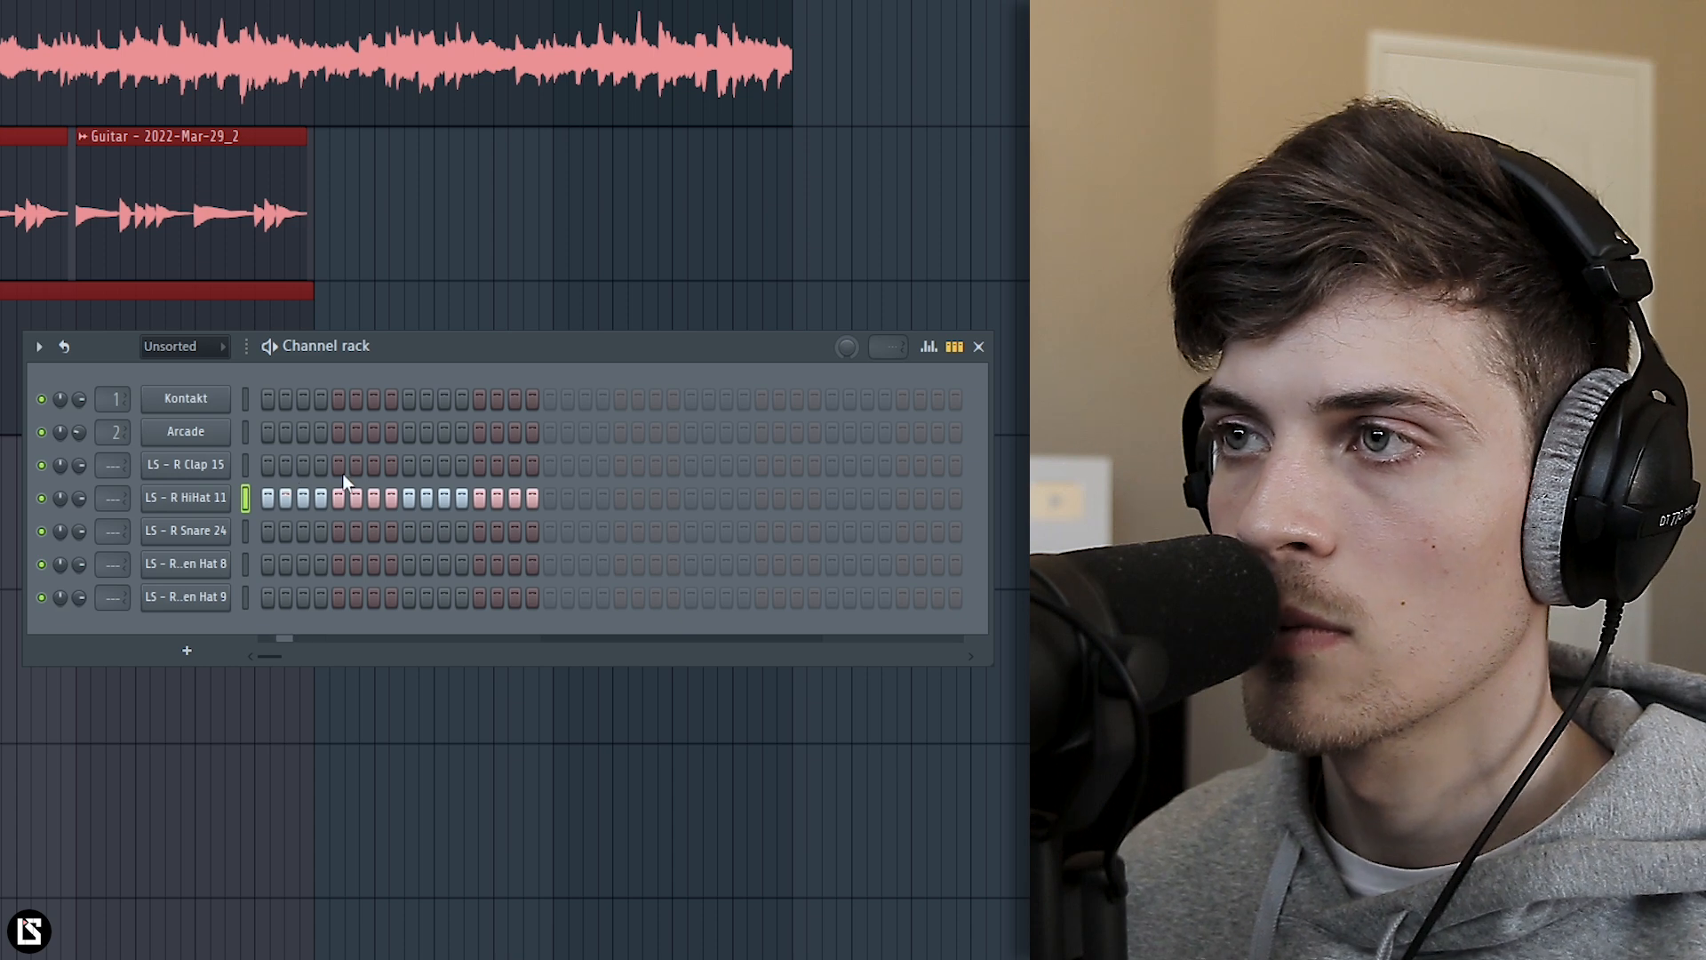
{"action": "left_click", "coordinate": [479, 464]}
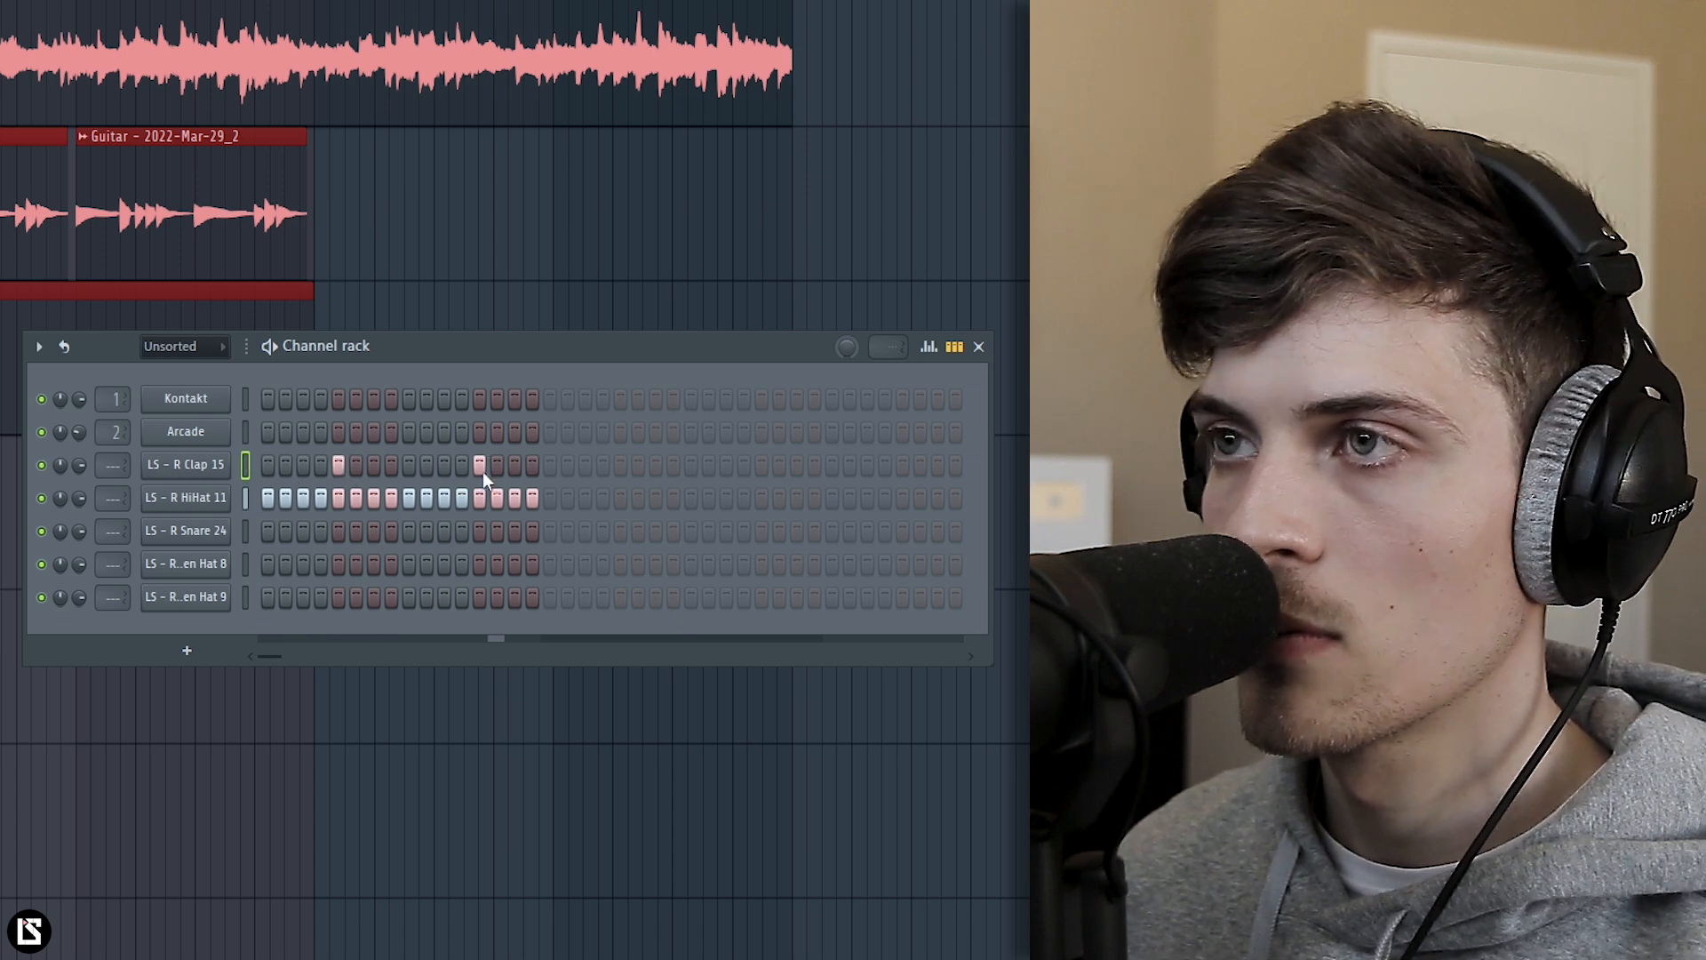
{"action": "left_click", "coordinate": [65, 347]}
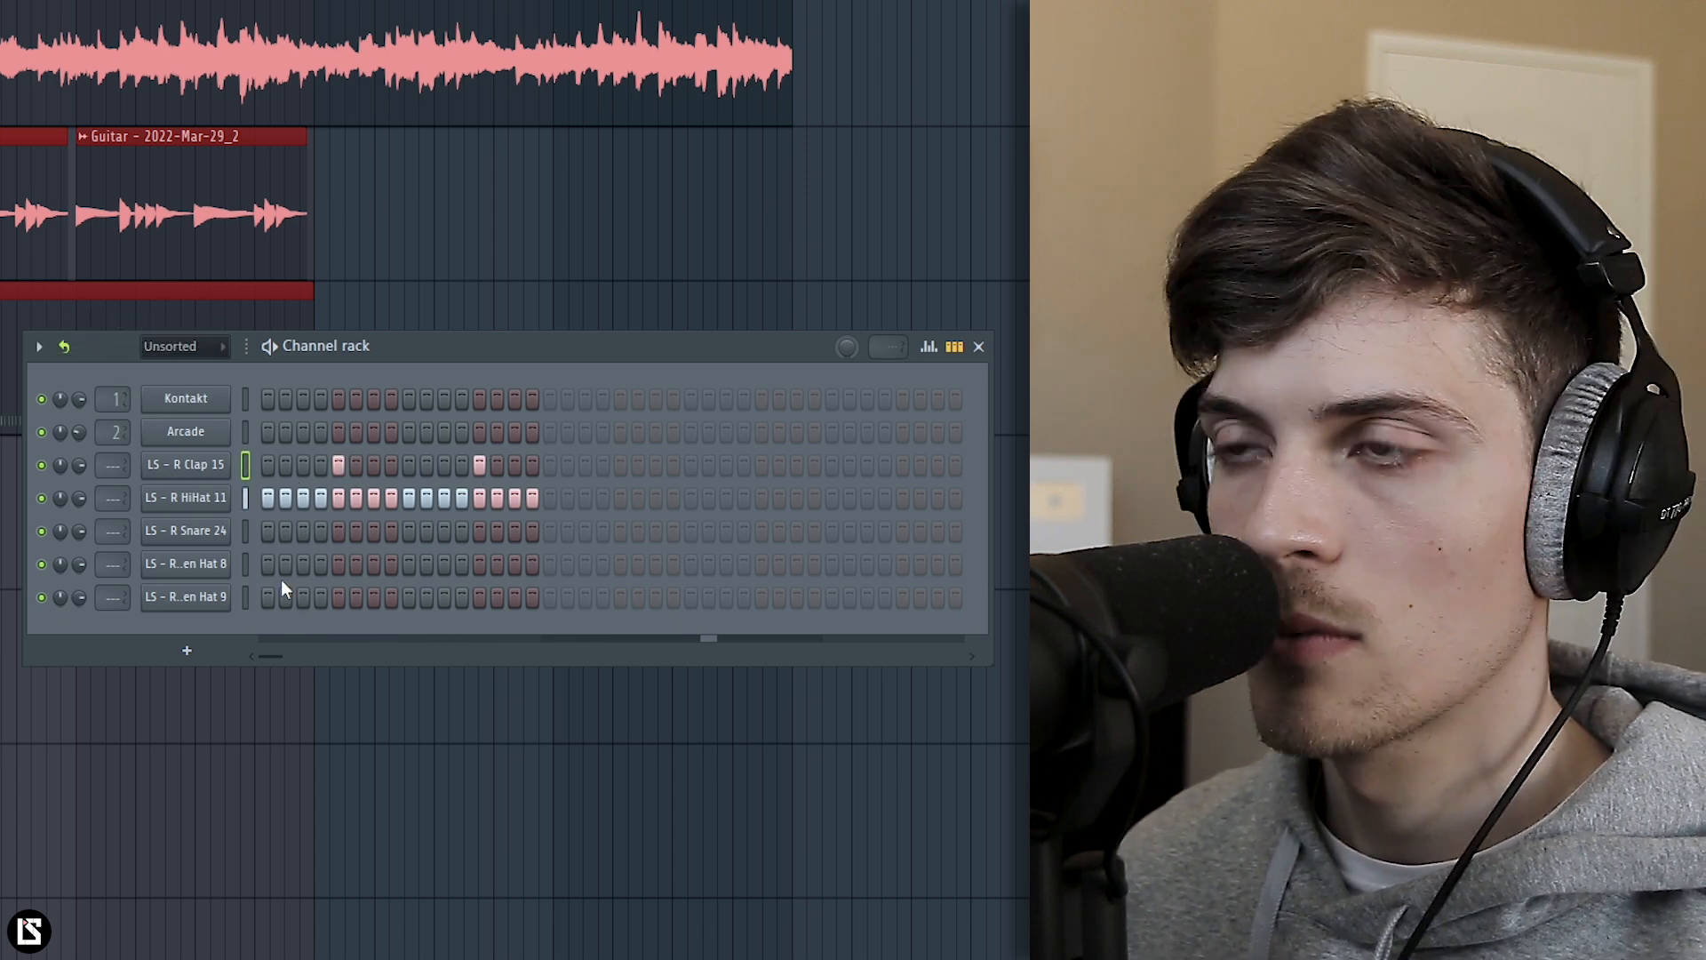
Open the LS - R Snare 24 channel in the piano roll and restart playback from the beginning.
{"action": "right_click", "coordinate": [208, 533]}
{"action": "left_click", "coordinate": [253, 532]}
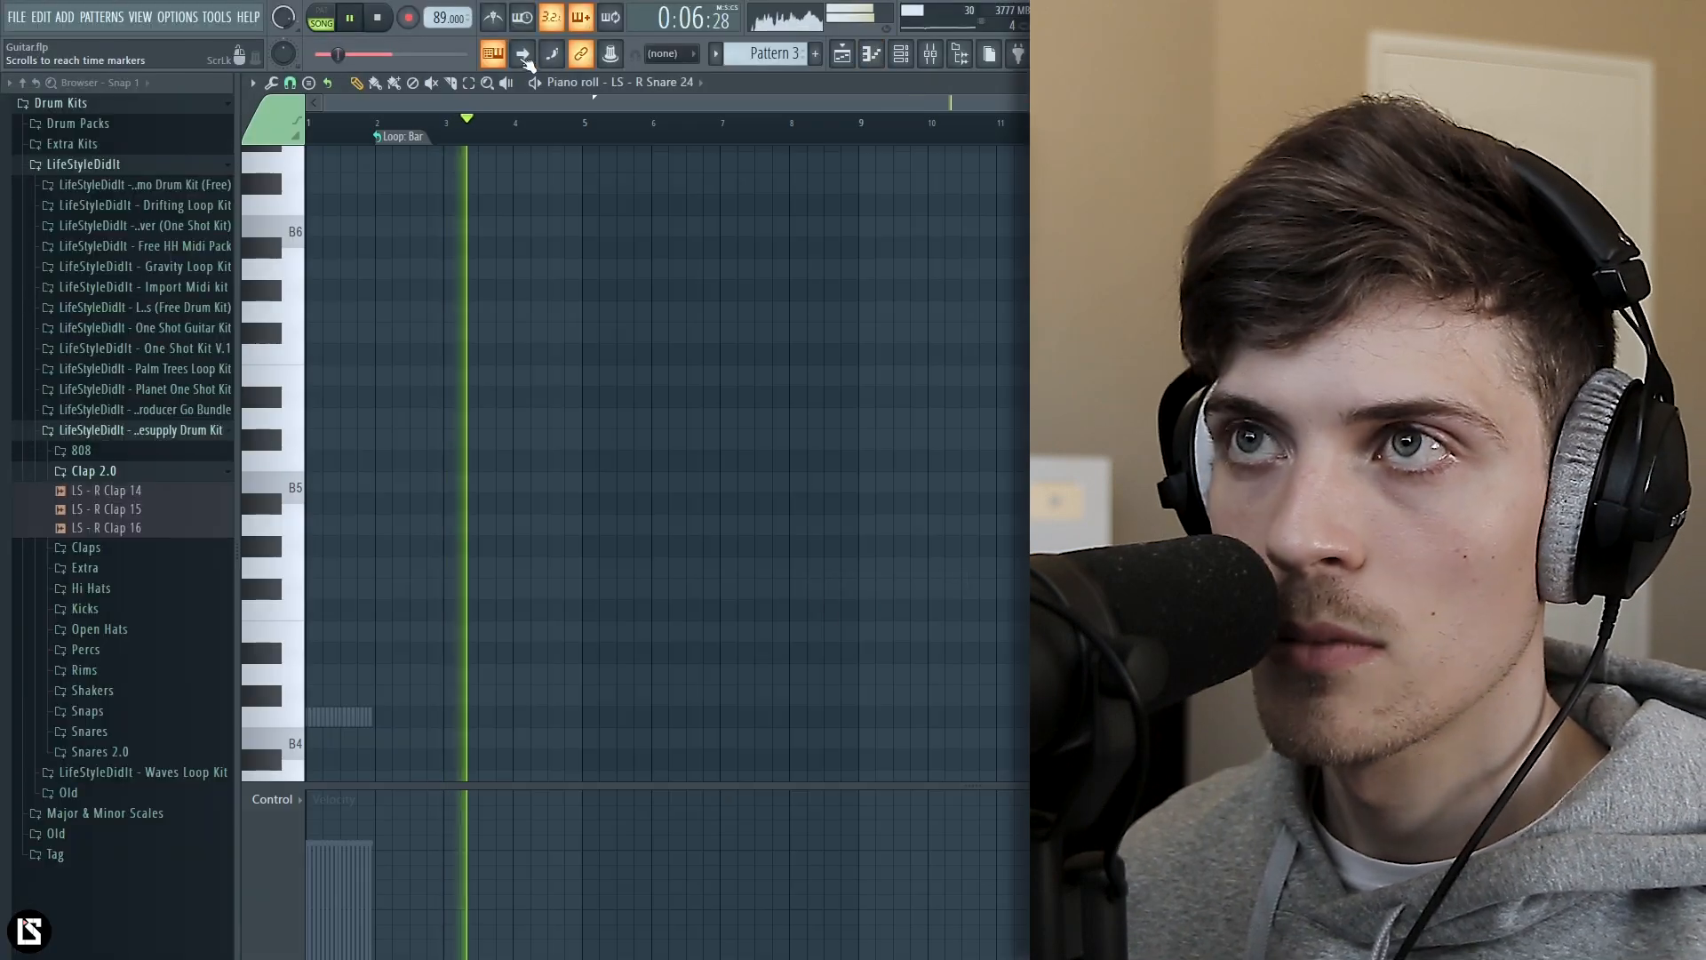
{"action": "scroll", "coordinate": [494, 138], "scroll_direction": "up", "scroll_amount": 4}
{"action": "scroll", "coordinate": [496, 138], "scroll_direction": "up", "scroll_amount": 3}
{"action": "left_click_drag", "start_coordinate": [559, 105], "coordinate": [462, 105]}
{"action": "scroll", "coordinate": [531, 133], "scroll_direction": "down", "scroll_amount": 4}
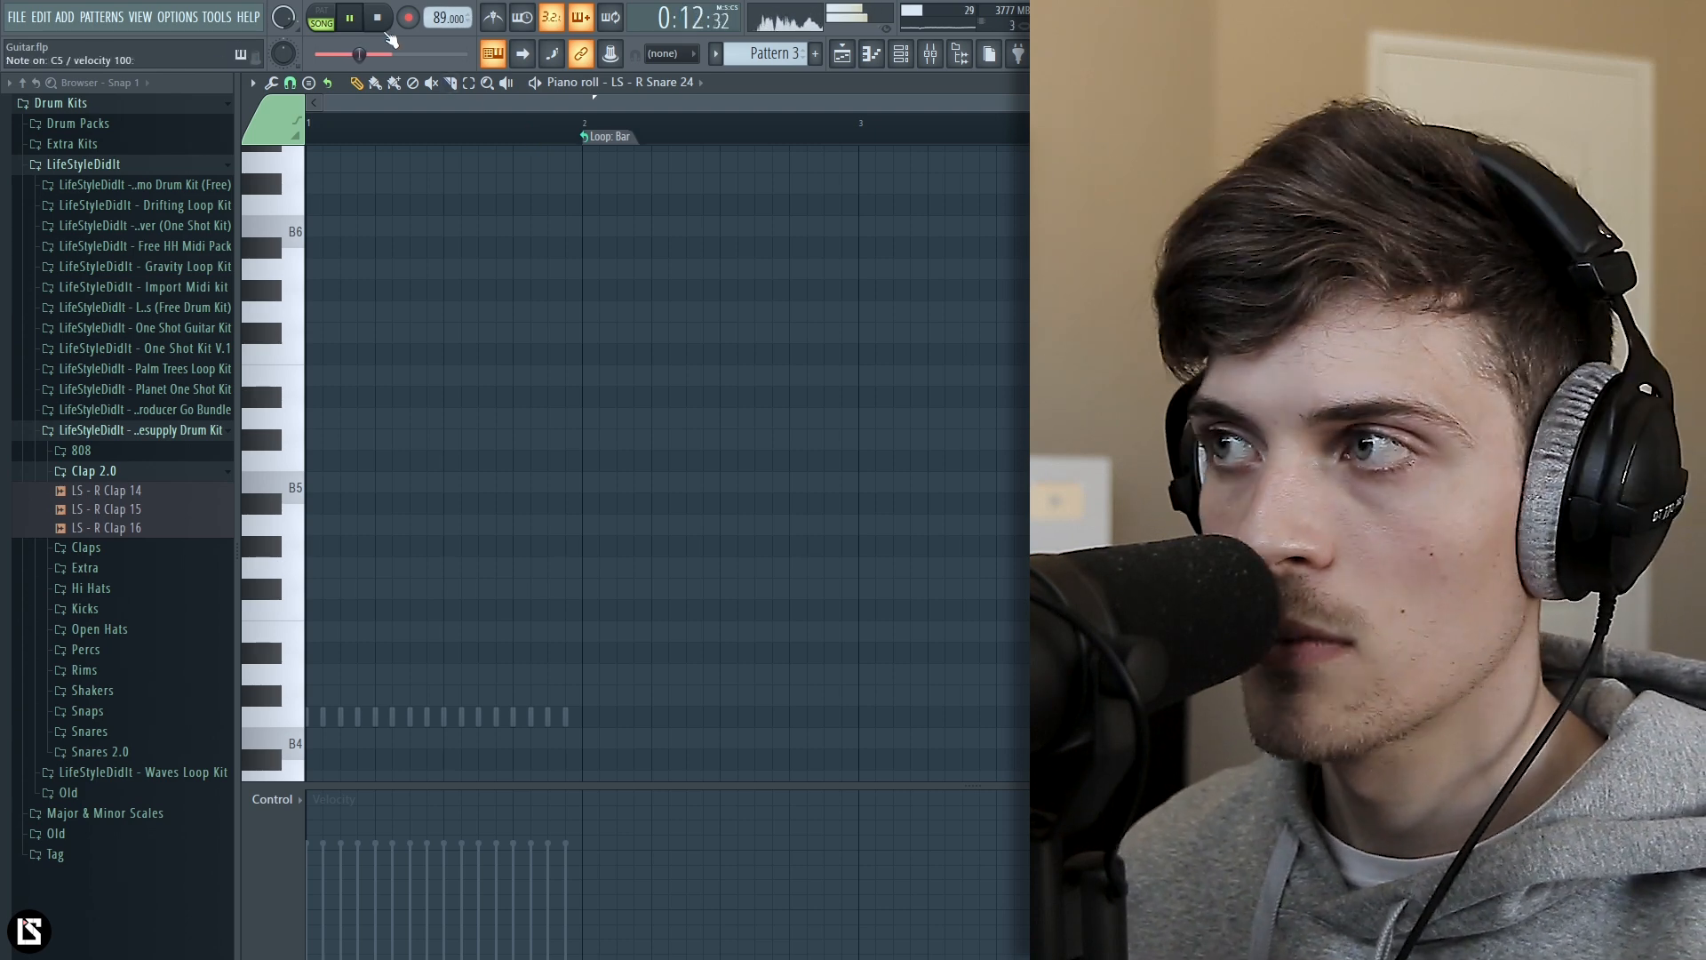
{"action": "key", "text": "space"}
{"action": "key", "text": "space"}
Try out the snare's position in the looped bar, settling on a C5 note on step 10 of bar 1.
{"action": "key", "text": "q"}
{"action": "scroll", "coordinate": [472, 397], "scroll_direction": "down", "scroll_amount": 2}
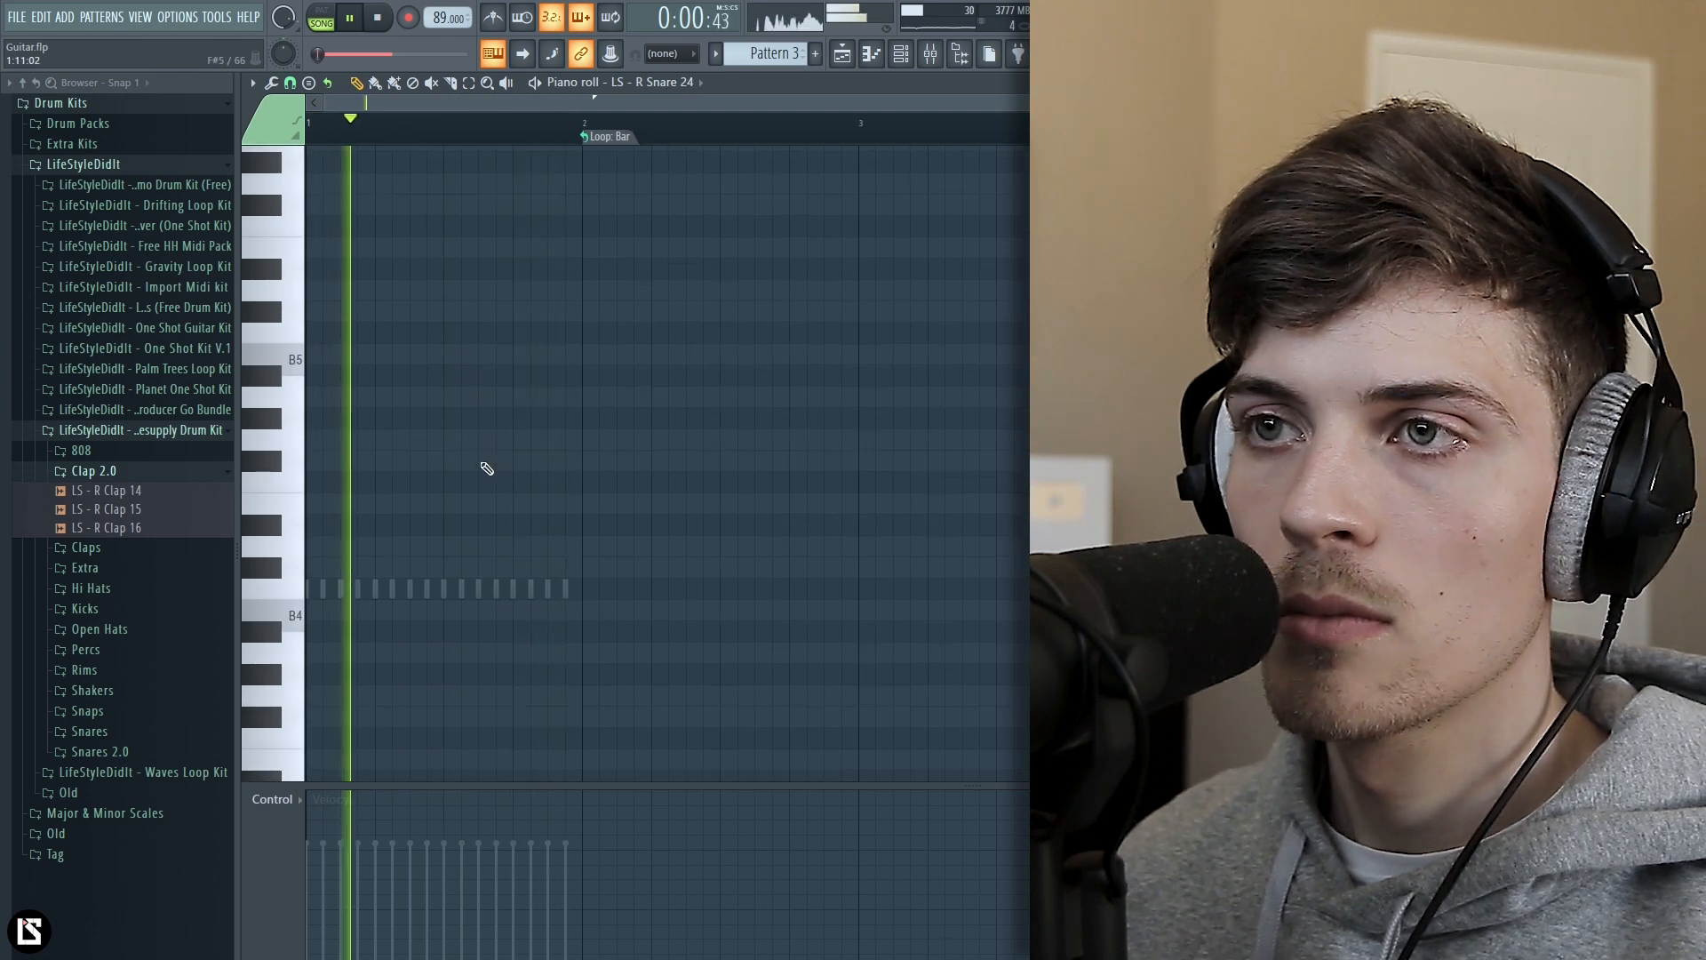
{"action": "left_click", "coordinate": [484, 590]}
{"action": "right_click", "coordinate": [484, 590]}
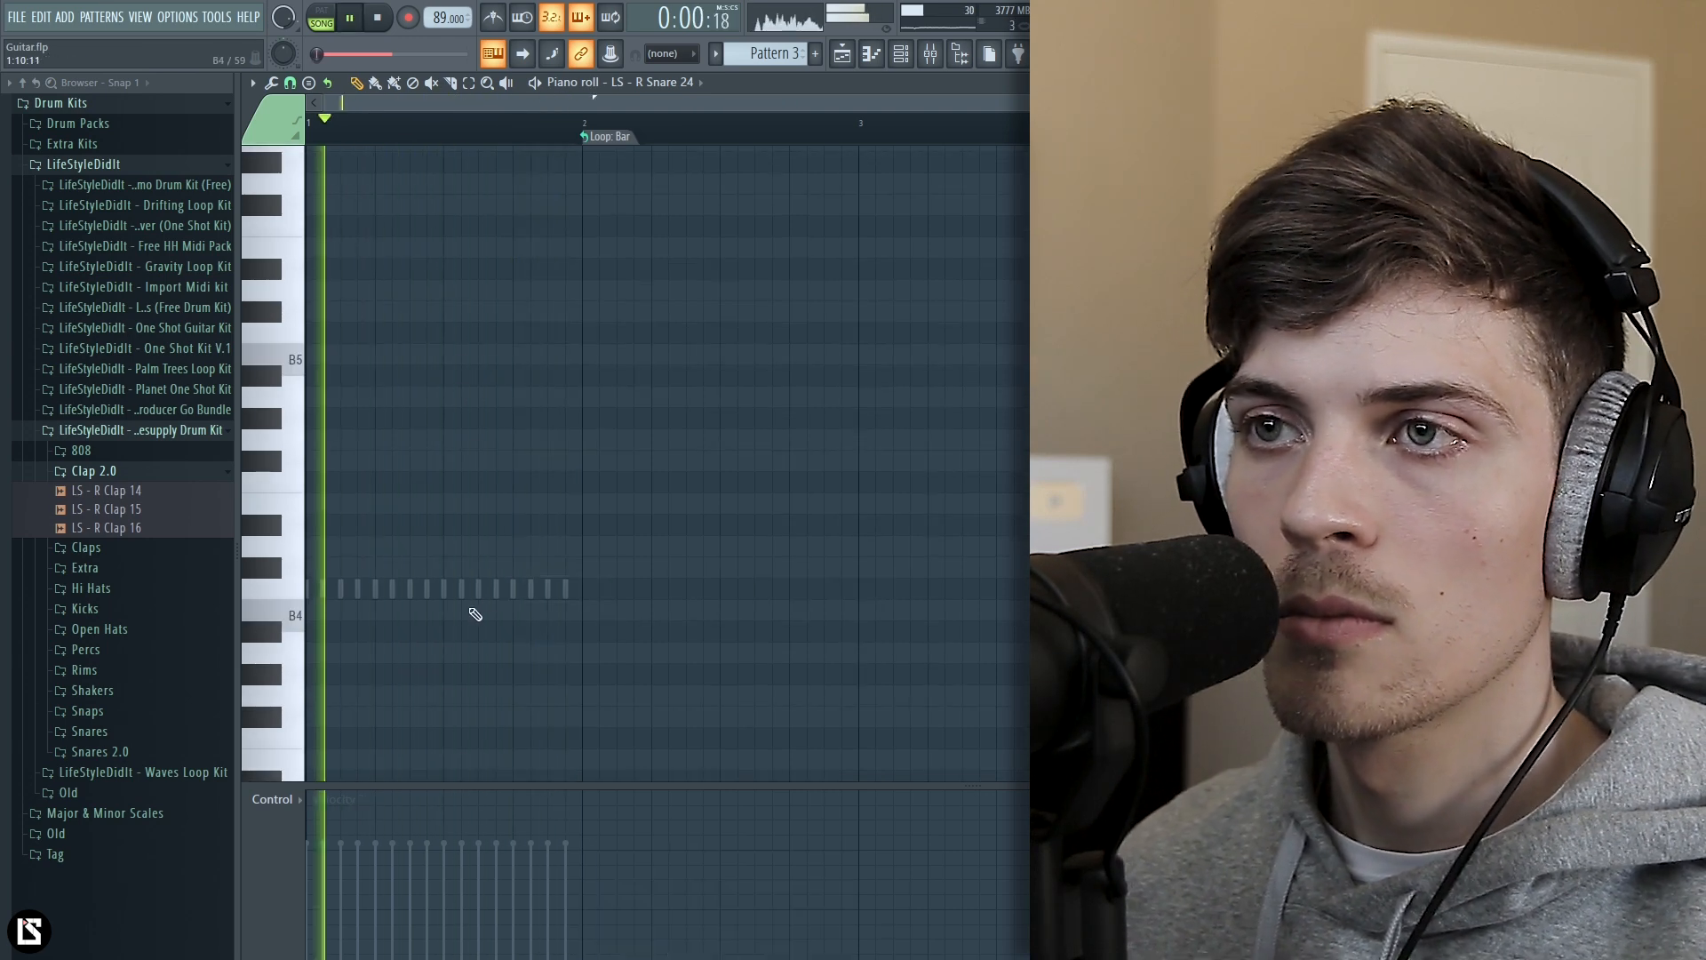
{"action": "left_click", "coordinate": [471, 589]}
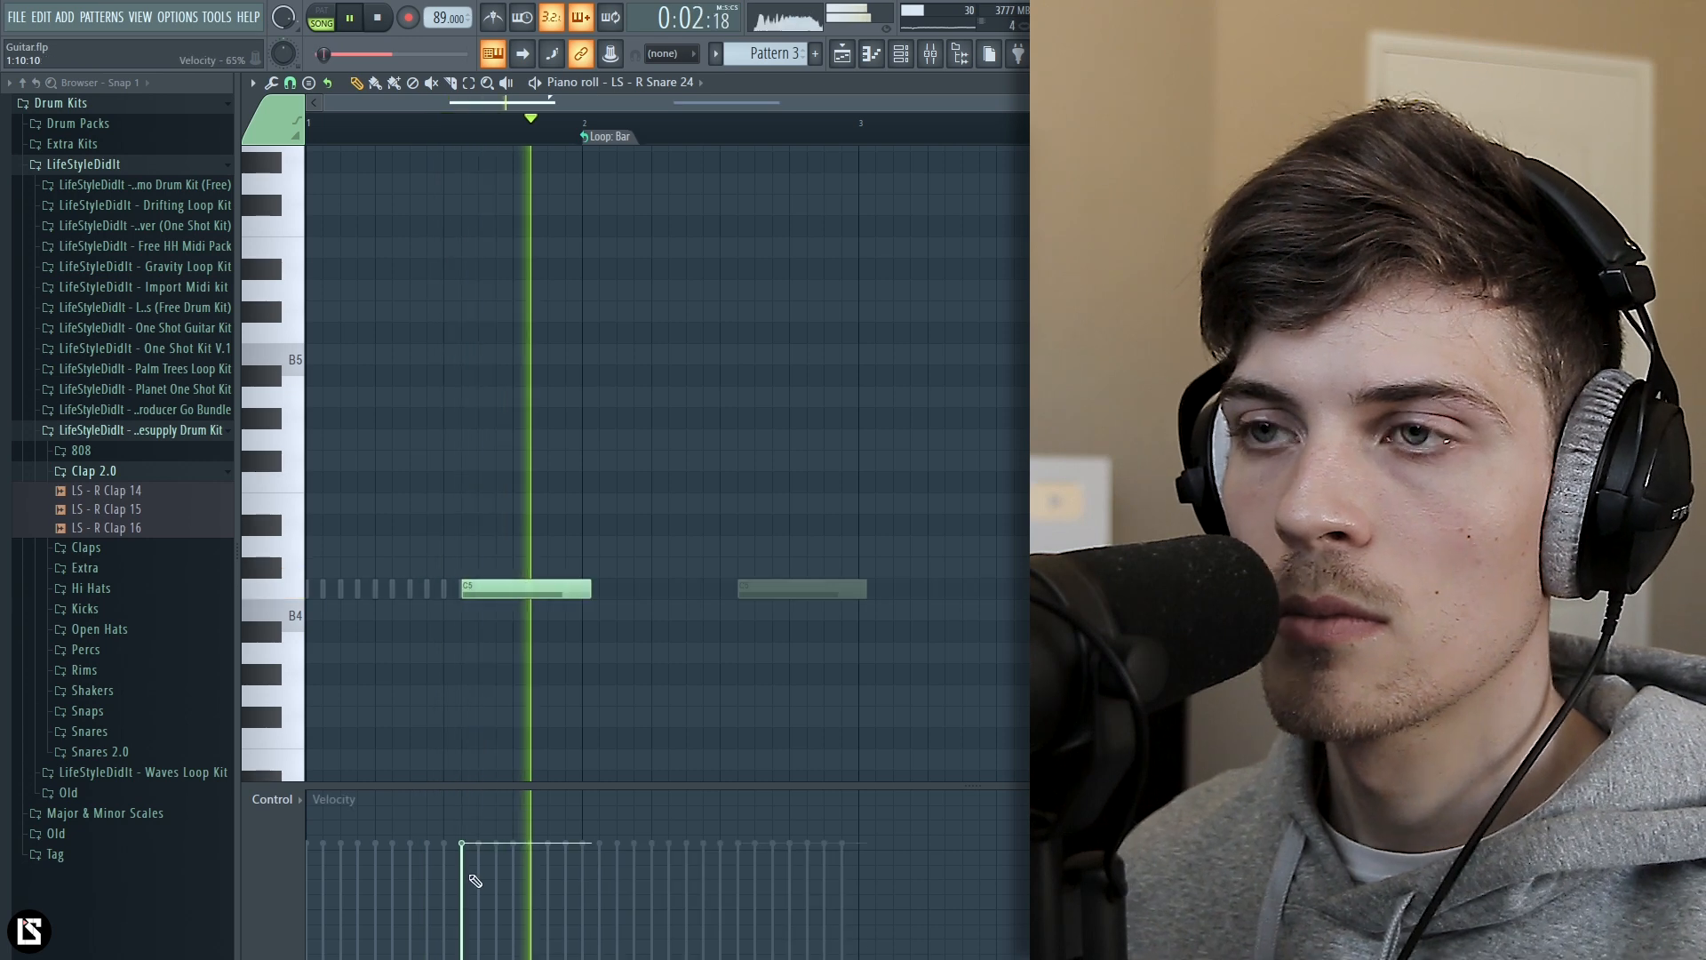
Shorten the snare's C5 note on step 10 of bar 1 and add a matching hit on step 10 of bar 3.
{"action": "left_click_drag", "start_coordinate": [588, 585], "coordinate": [505, 587]}
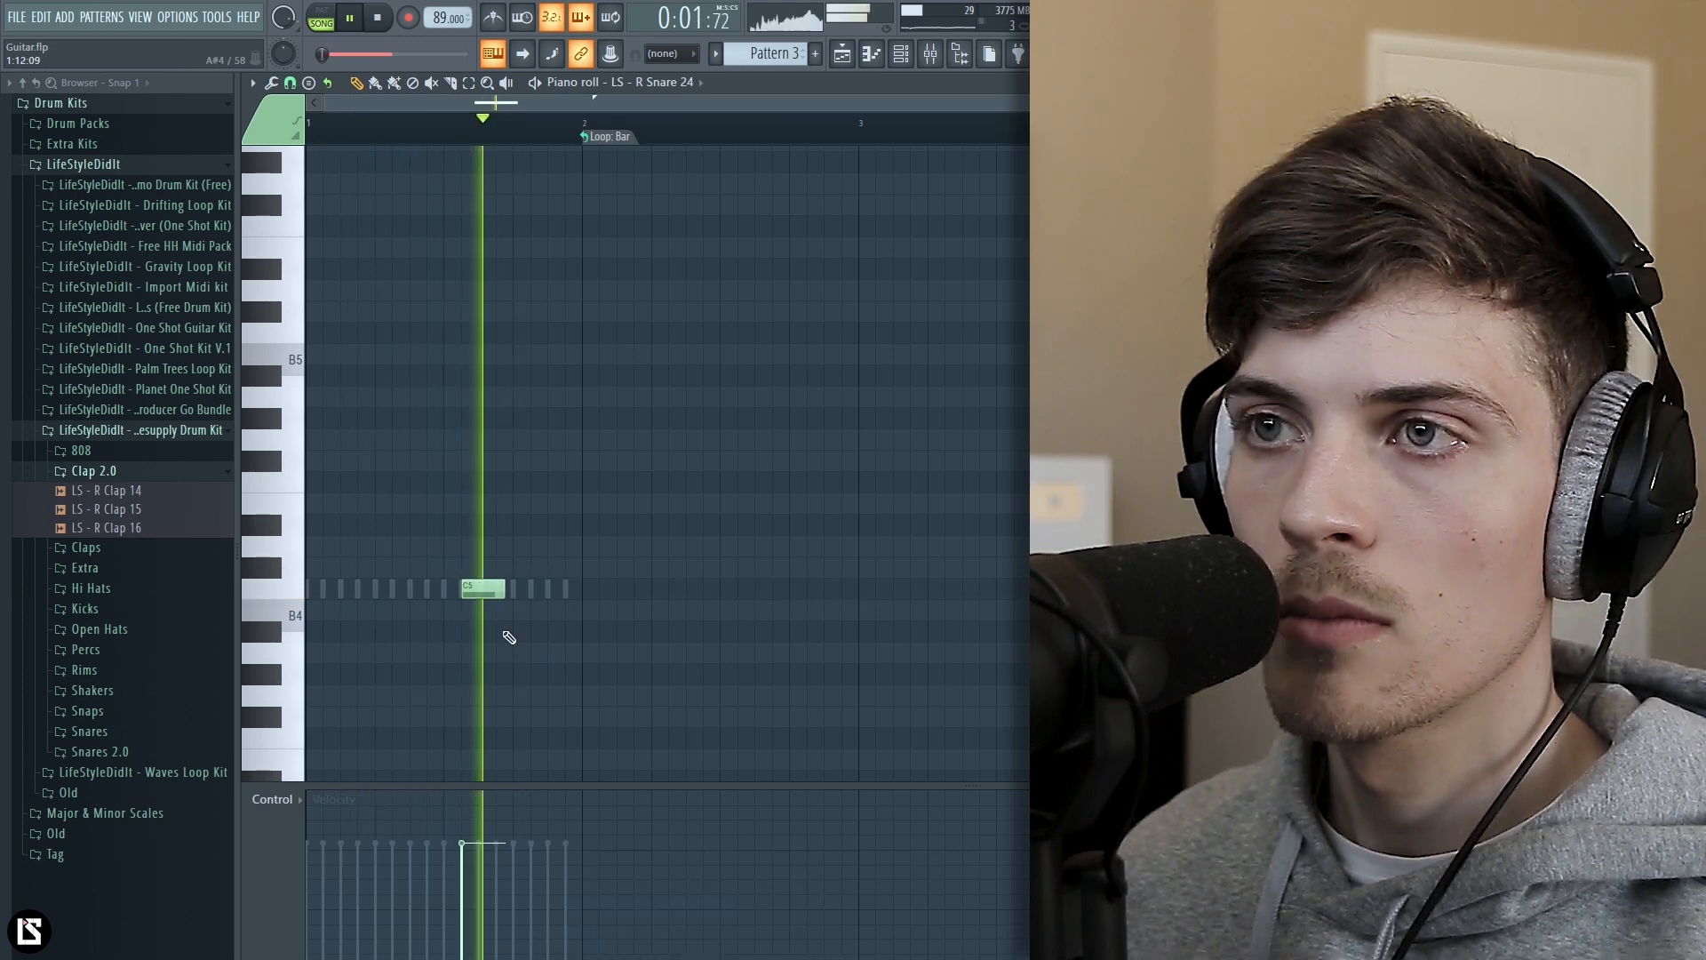
{"action": "left_click_drag", "start_coordinate": [482, 599], "coordinate": [1044, 592]}
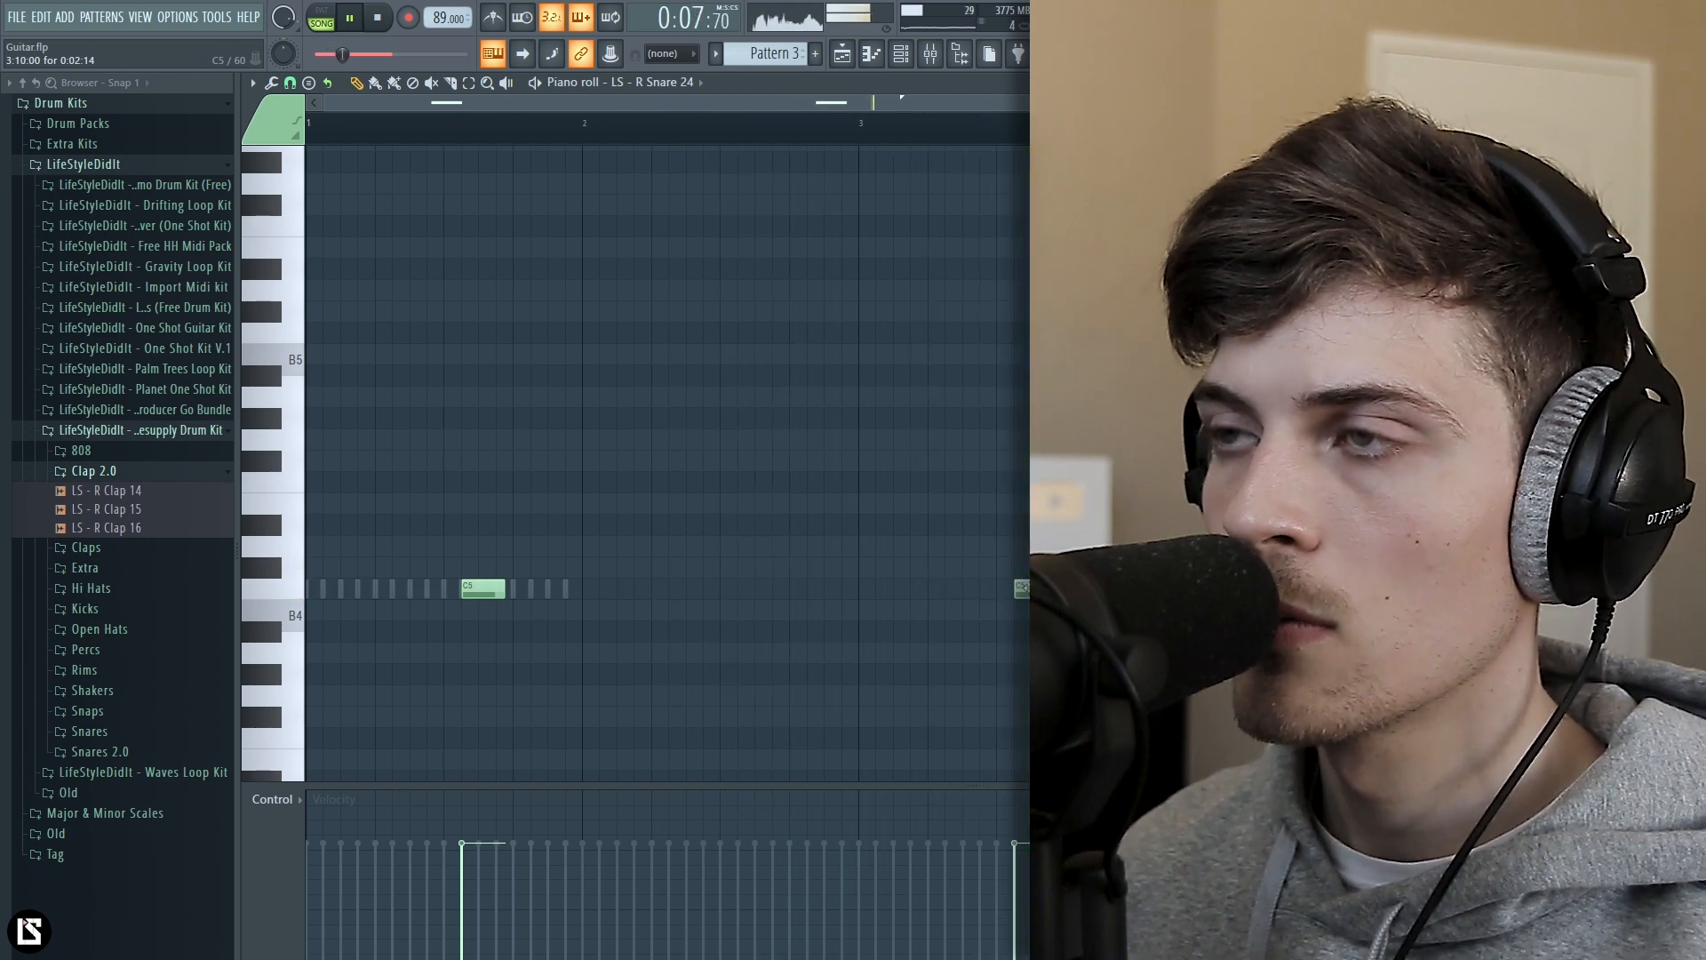
{"action": "scroll", "coordinate": [739, 137], "scroll_direction": "down", "scroll_amount": 2}
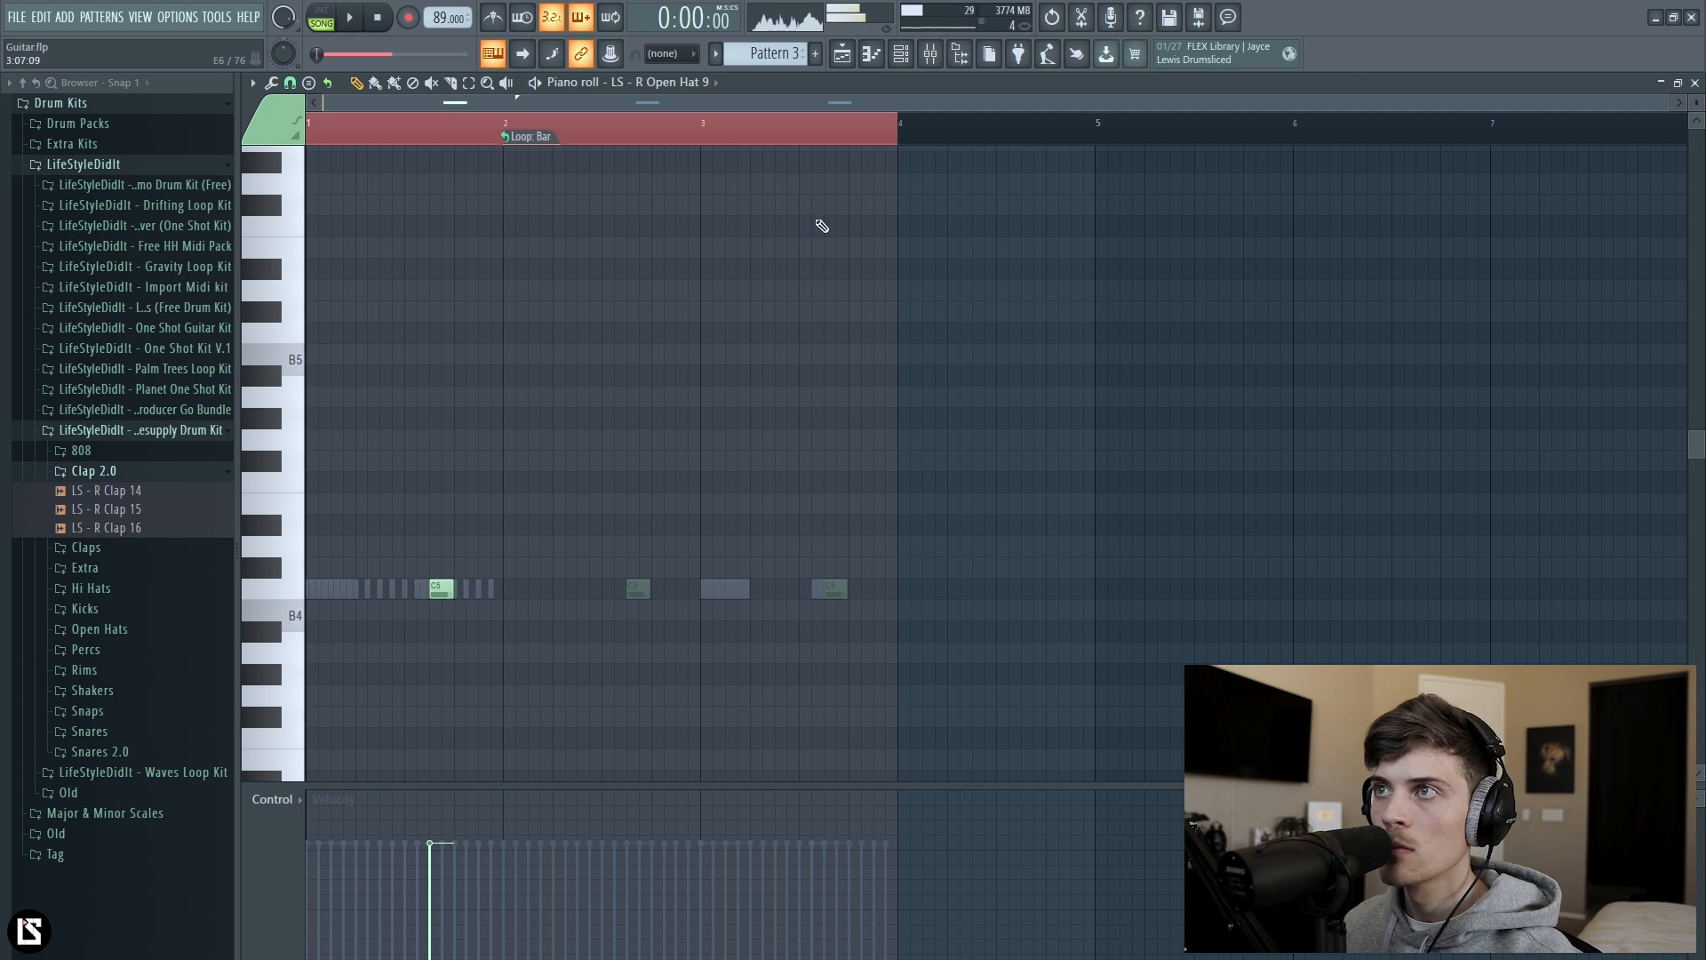
Give the LS - R Open Hat 9 sample a quick fade out of 56% and close its sampler settings.
{"action": "key", "text": "F6"}
{"action": "key", "text": "space"}
{"action": "left_click", "coordinate": [753, 633]}
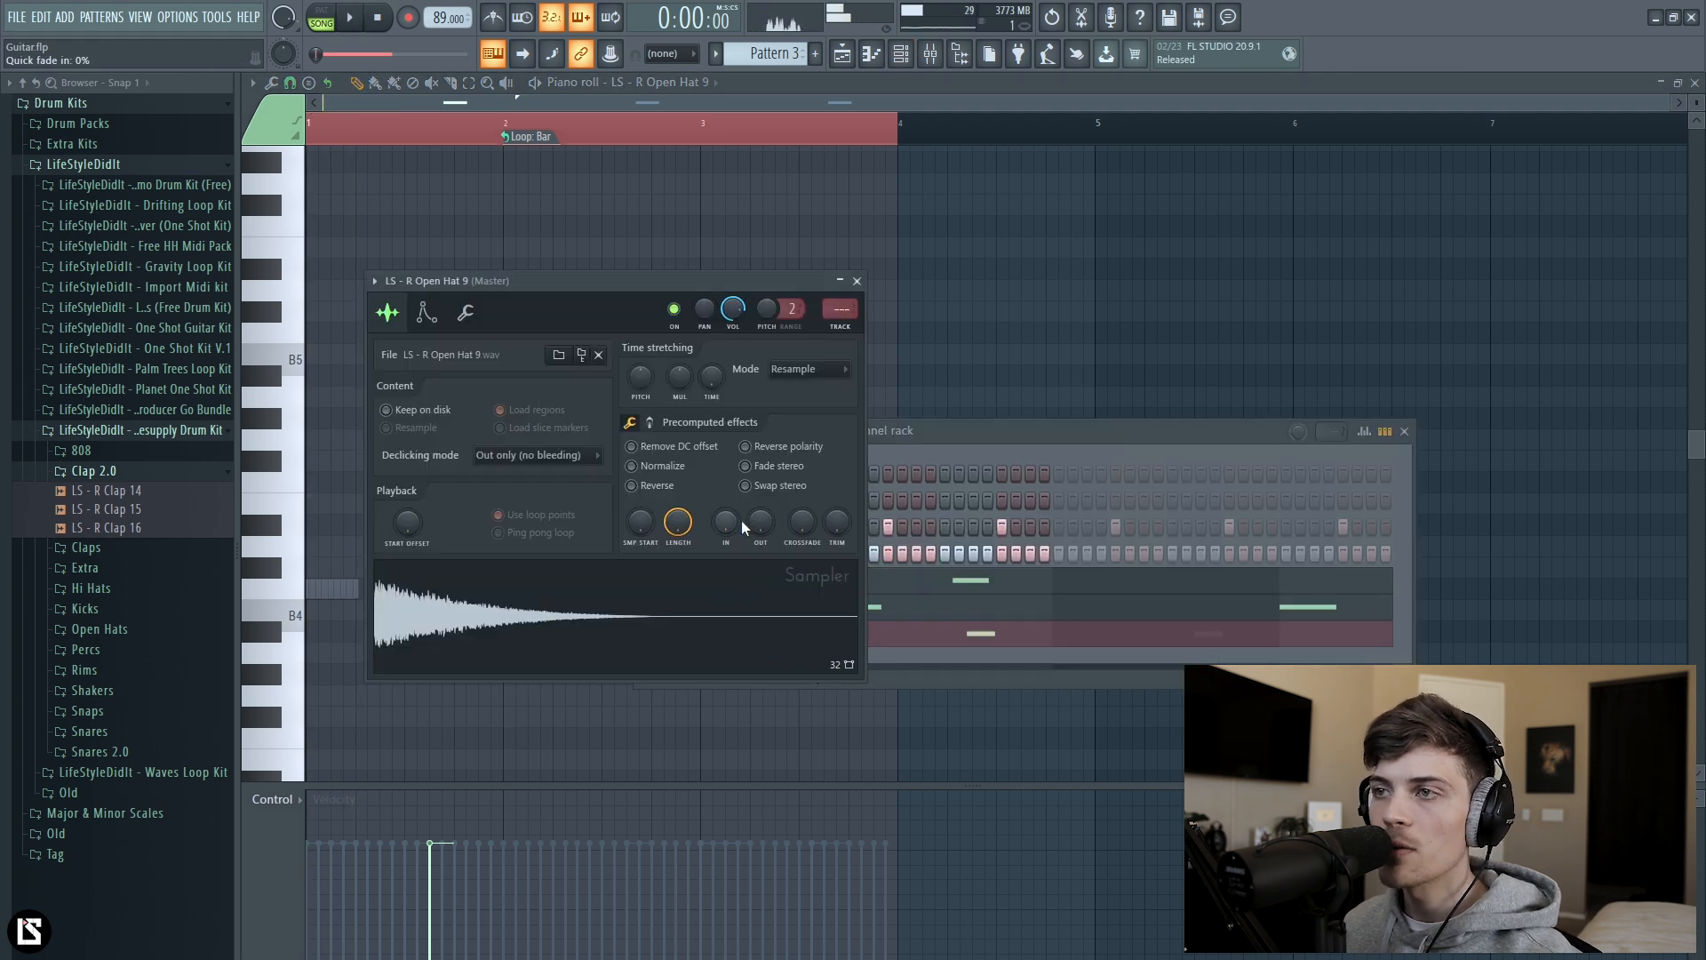
{"action": "left_click_drag", "start_coordinate": [763, 532], "coordinate": [762, 517]}
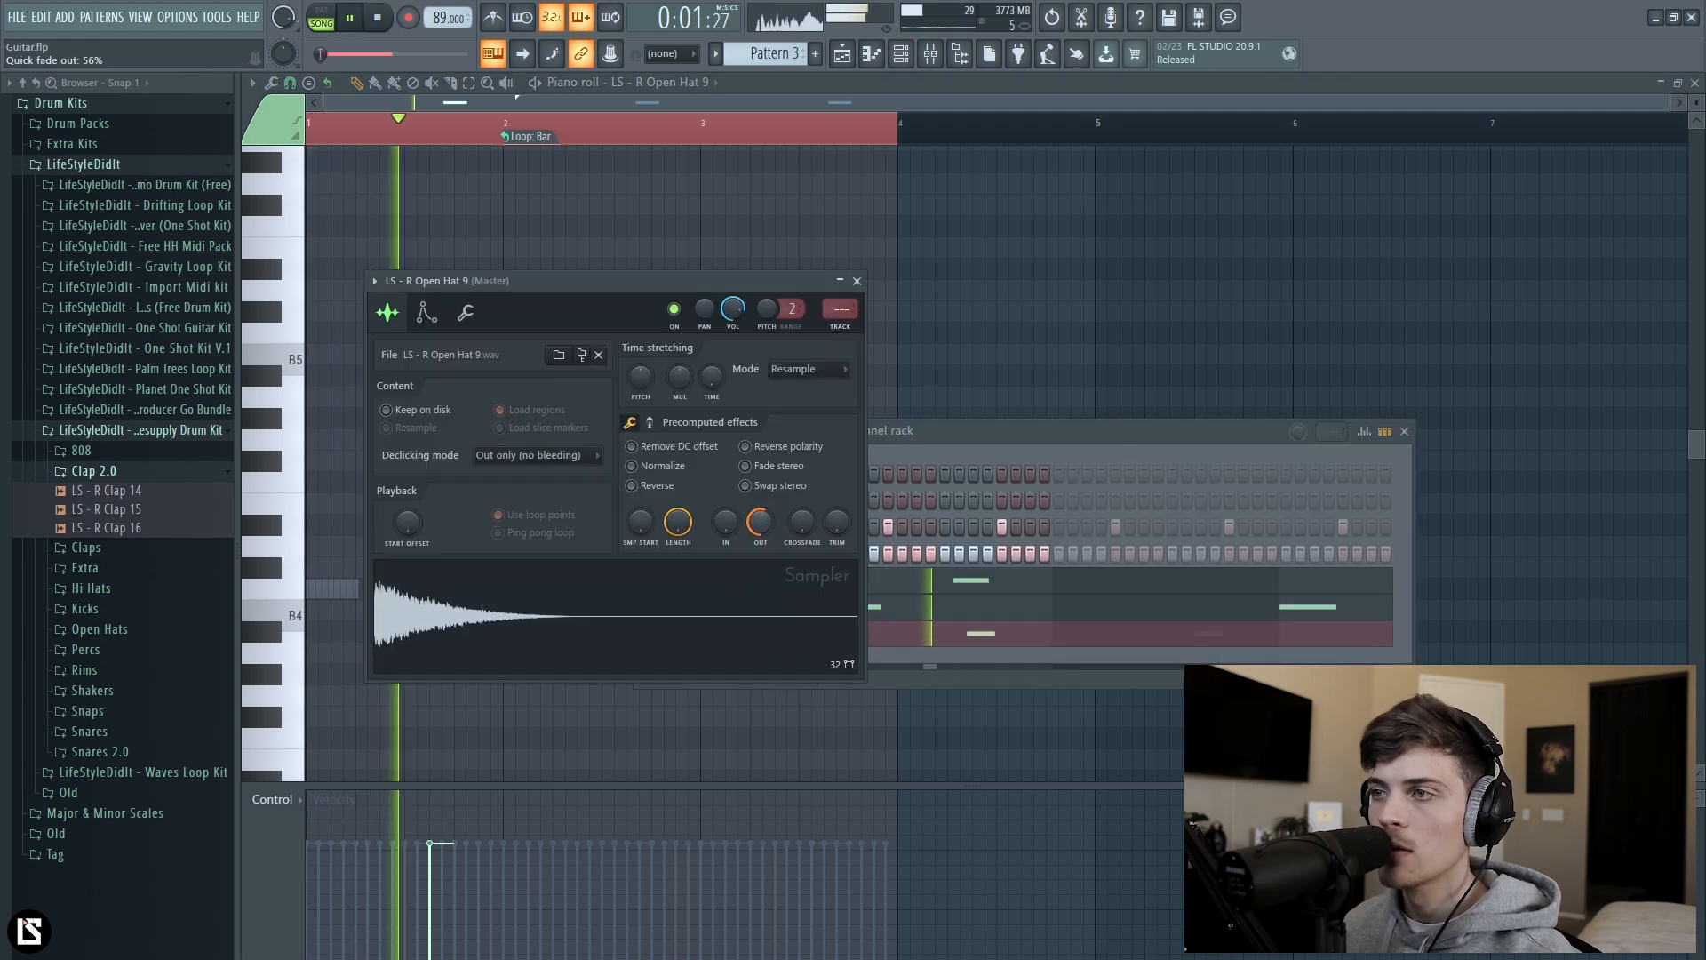
{"action": "left_click", "coordinate": [858, 285]}
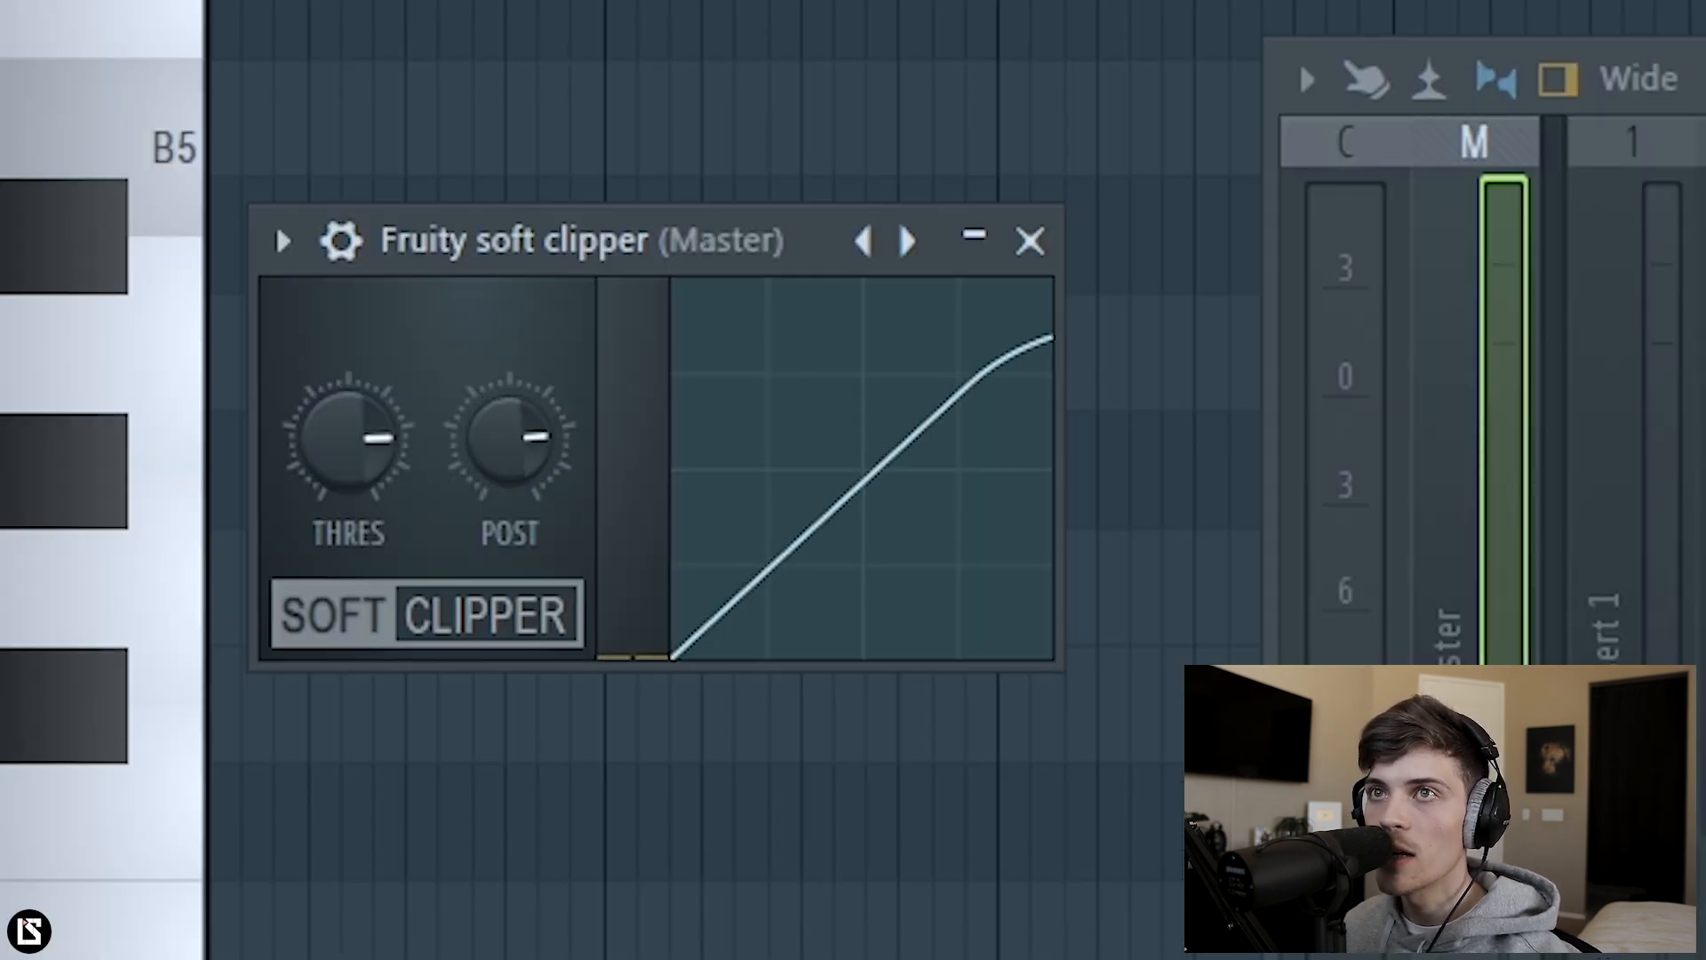
Close the Fruity soft clipper and the mixer, and bring up the channel rack over the piano roll.
{"action": "left_click", "coordinate": [1031, 242]}
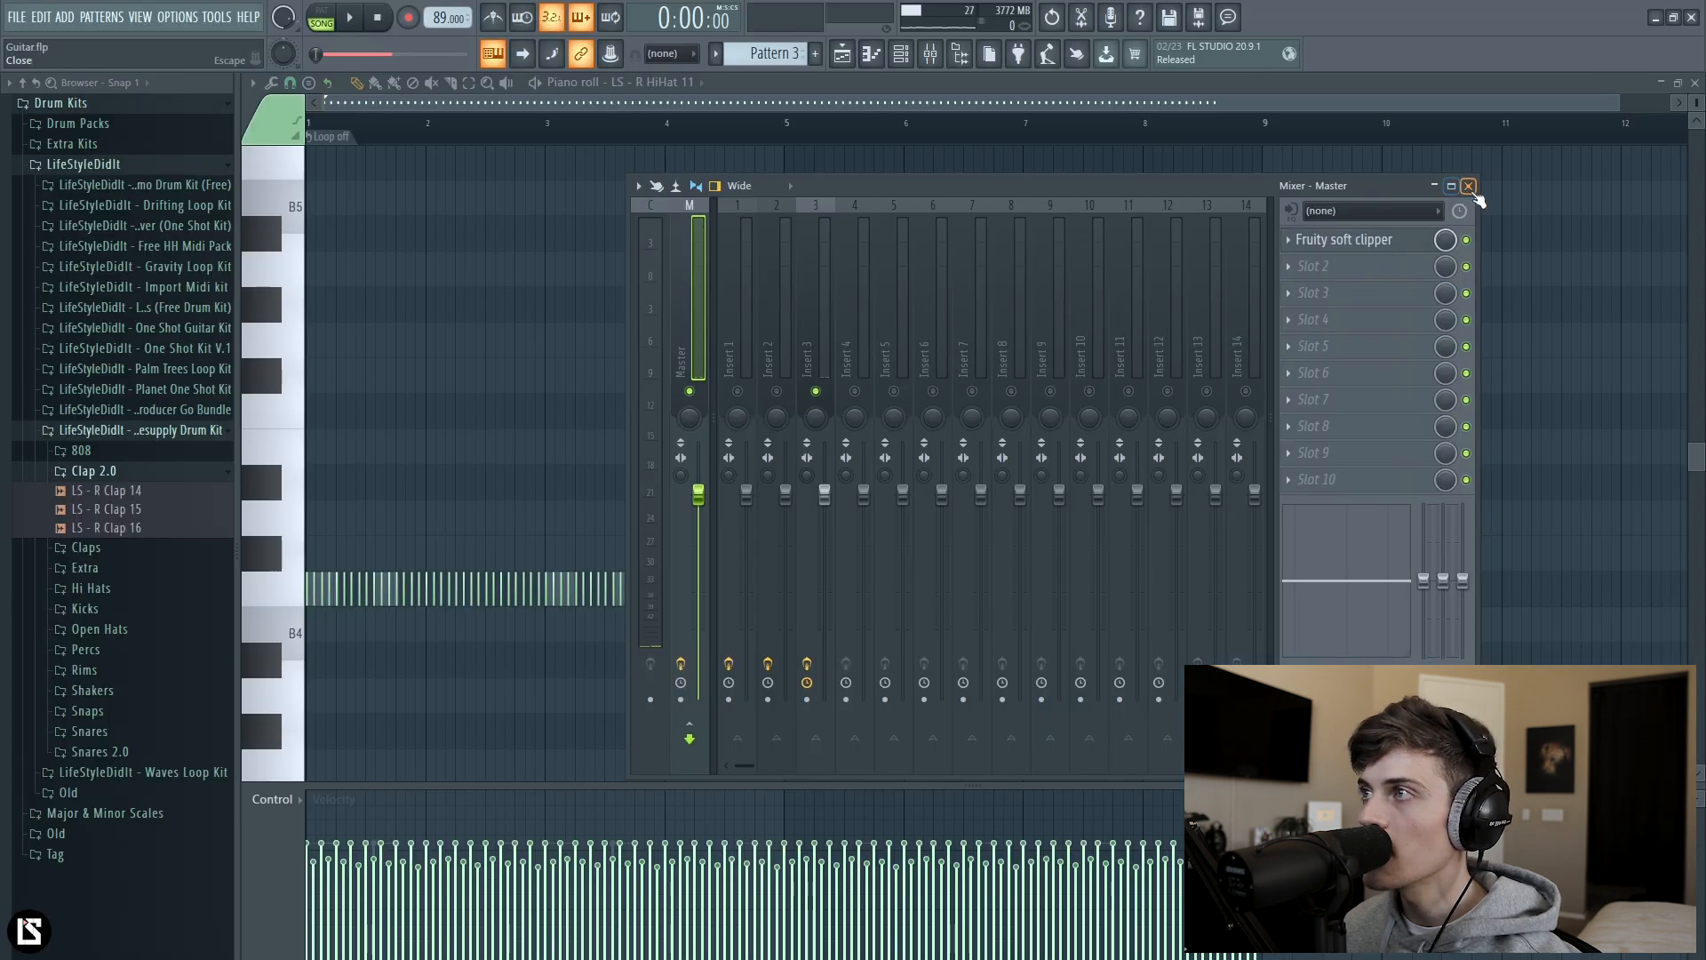
{"action": "left_click", "coordinate": [1468, 187]}
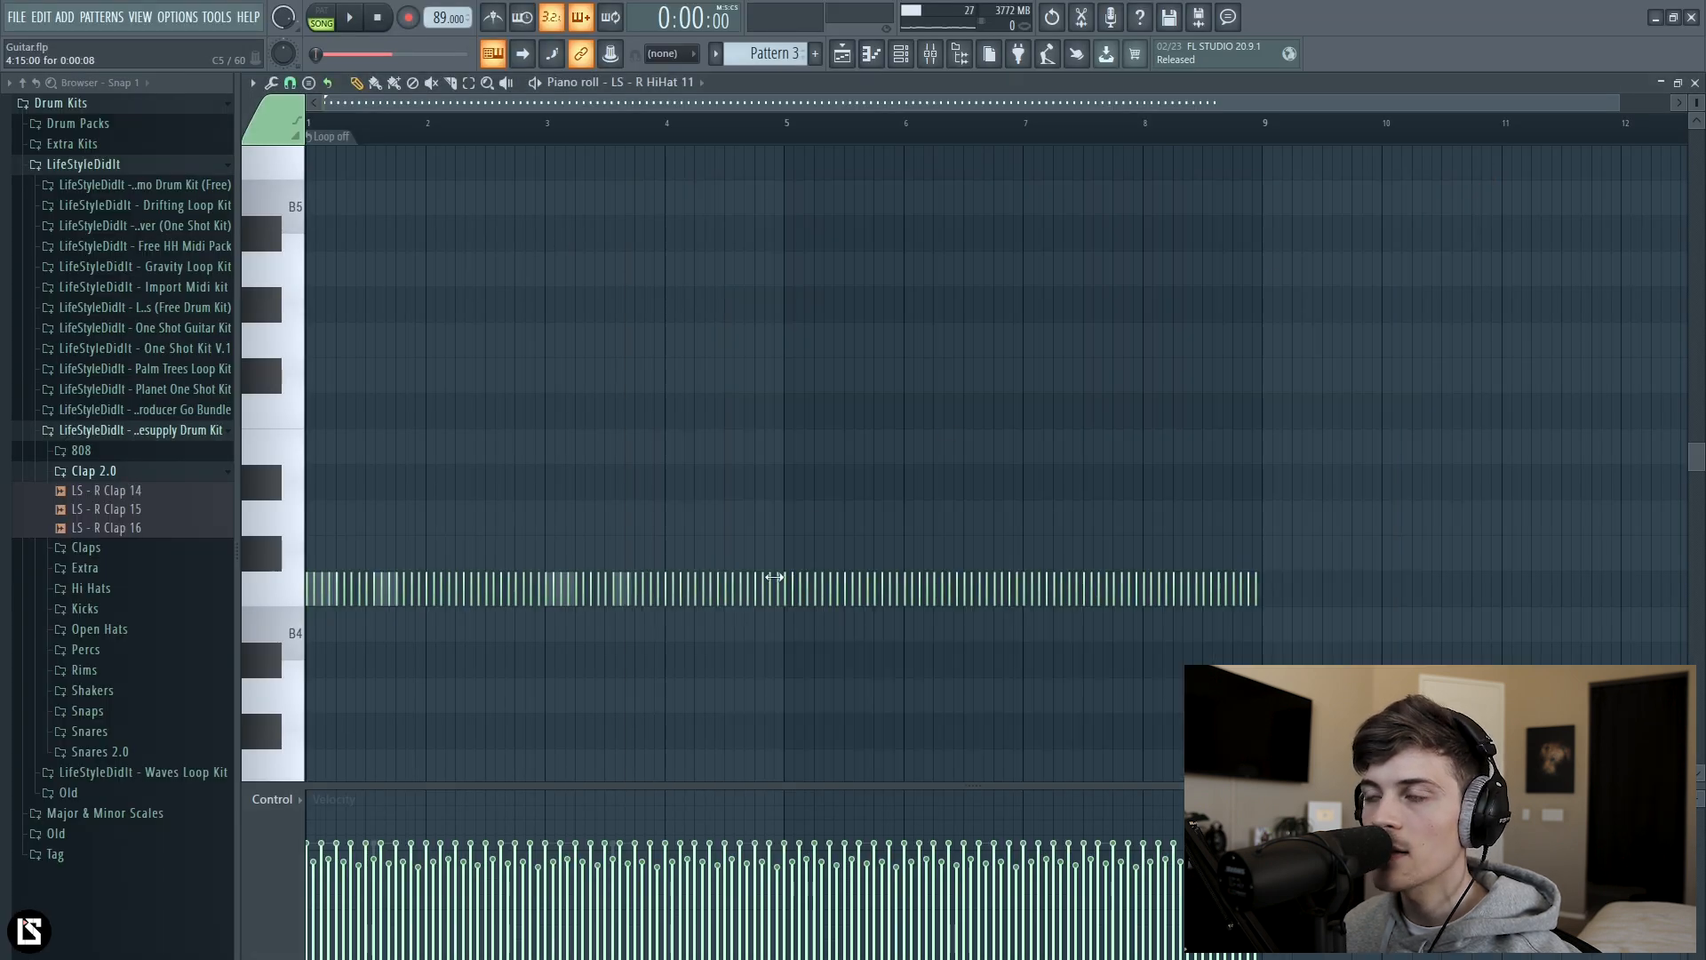
{"action": "left_click", "coordinate": [901, 55]}
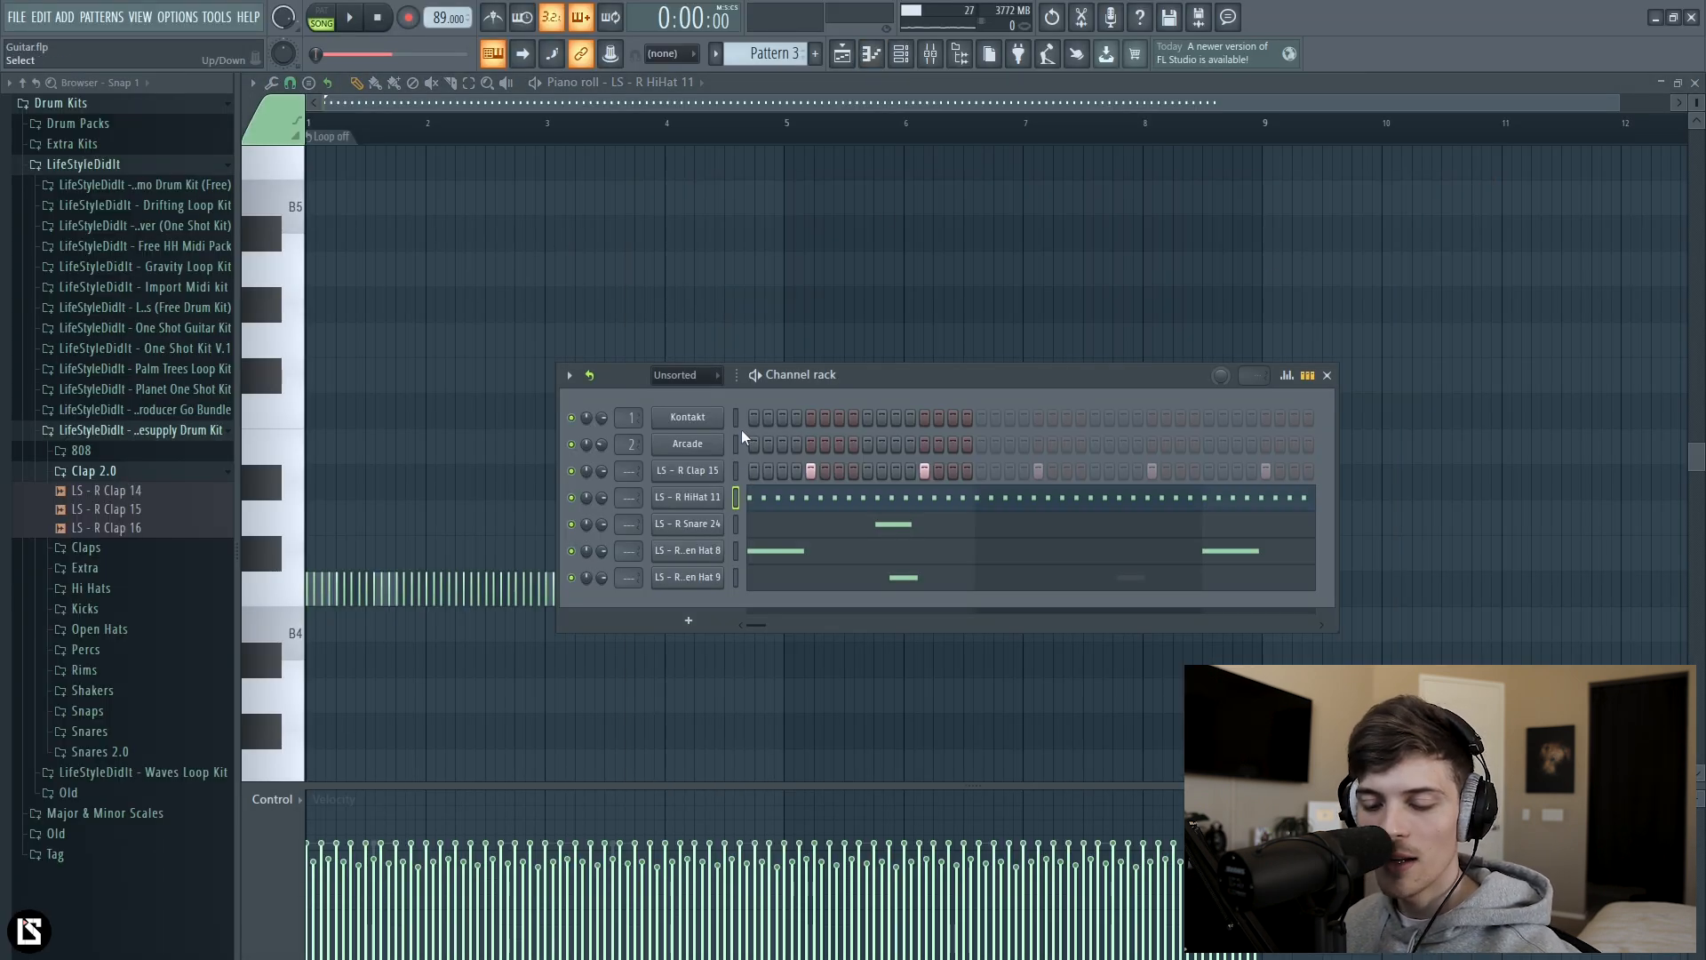
{"action": "left_click_drag", "start_coordinate": [926, 382], "coordinate": [876, 402]}
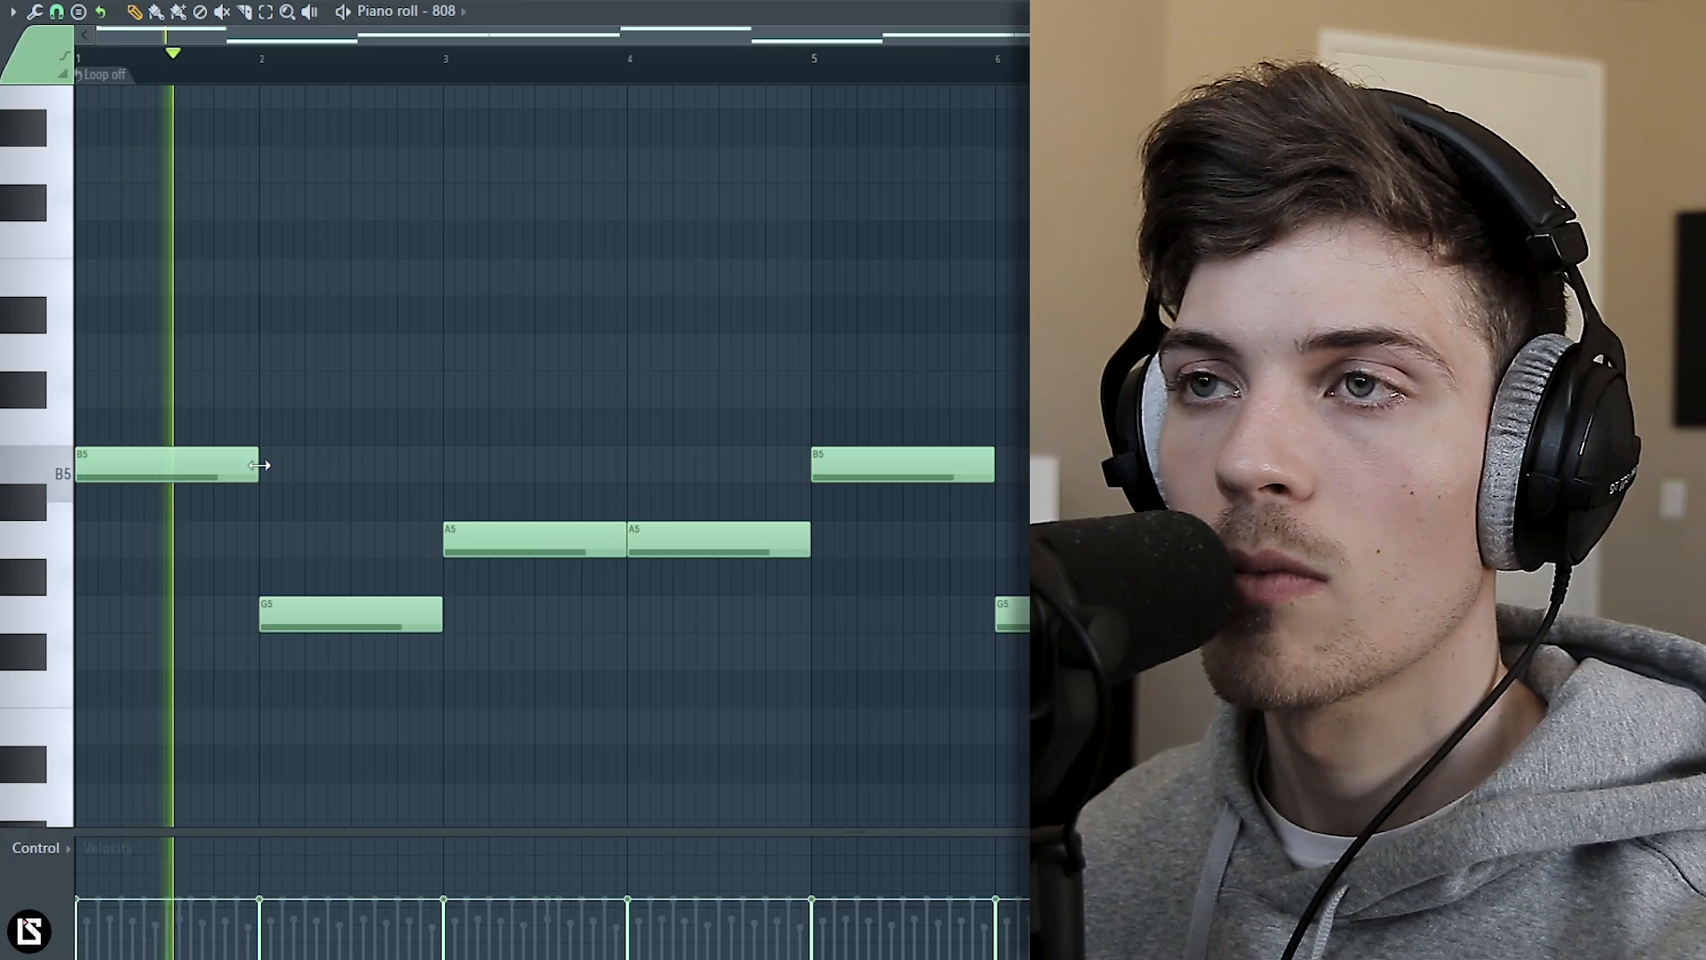
Shorten the 808 notes to one step each and add a B5 hit on step 11 of bar 1.
{"action": "left_click_drag", "start_coordinate": [168, 481], "coordinate": [154, 481]}
{"action": "left_click", "coordinate": [192, 469]}
{"action": "key", "text": "space"}
{"action": "key", "text": "space"}
{"action": "scroll", "coordinate": [246, 62], "scroll_direction": "up", "scroll_amount": 3}
{"action": "left_click_drag", "start_coordinate": [211, 45], "coordinate": [152, 44]}
{"action": "key", "text": "ctrl+a"}
{"action": "key", "text": "shift+d"}
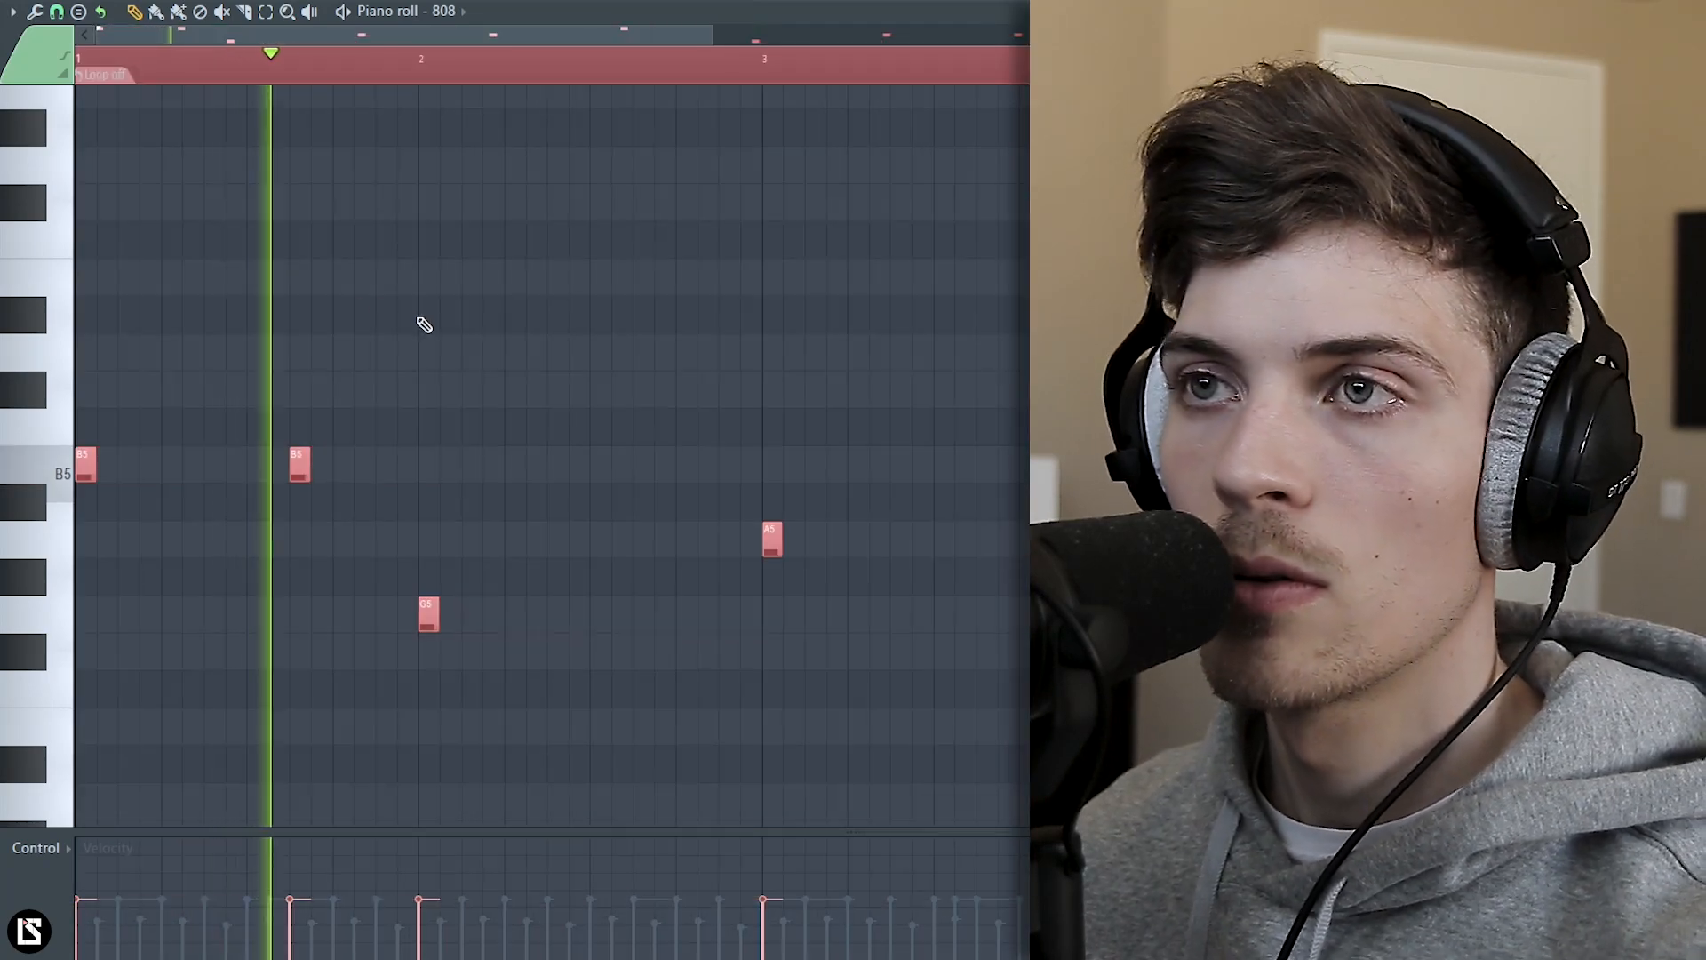
{"action": "key", "text": "ctrl+d"}
{"action": "key", "text": "space"}
{"action": "key", "text": "space"}
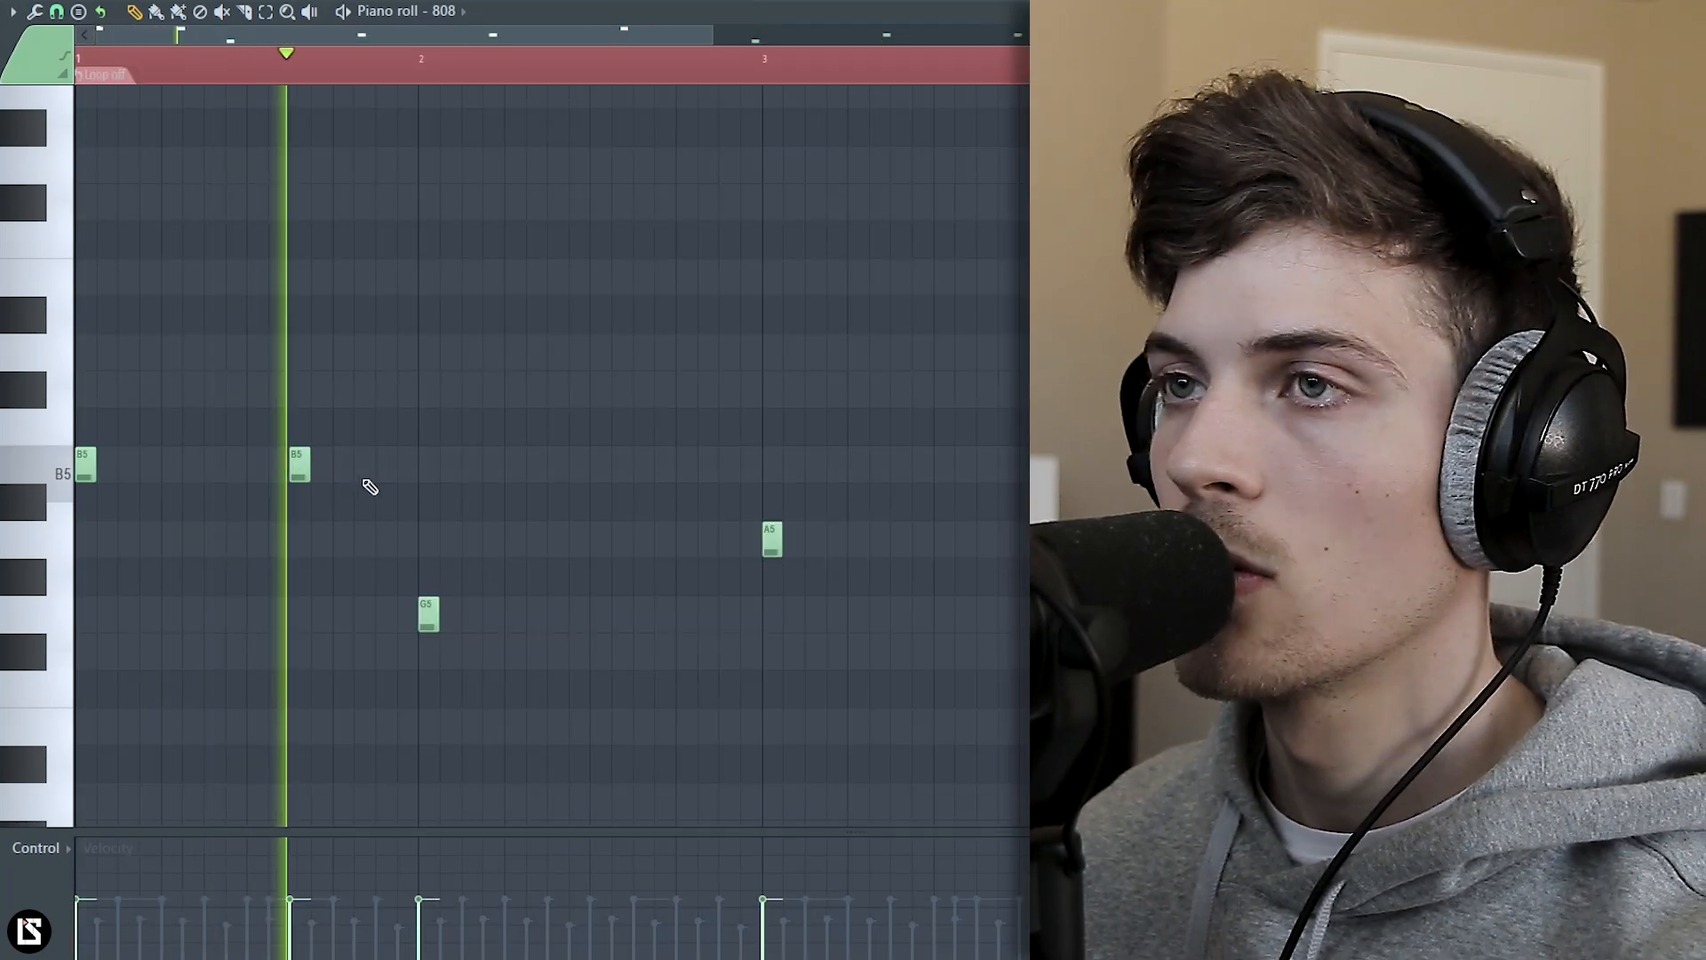
Add an 808 B5 hit on step 14 of bar 1 and A5 hits on steps 11 and 14 of bar 3.
{"action": "left_click", "coordinate": [363, 477]}
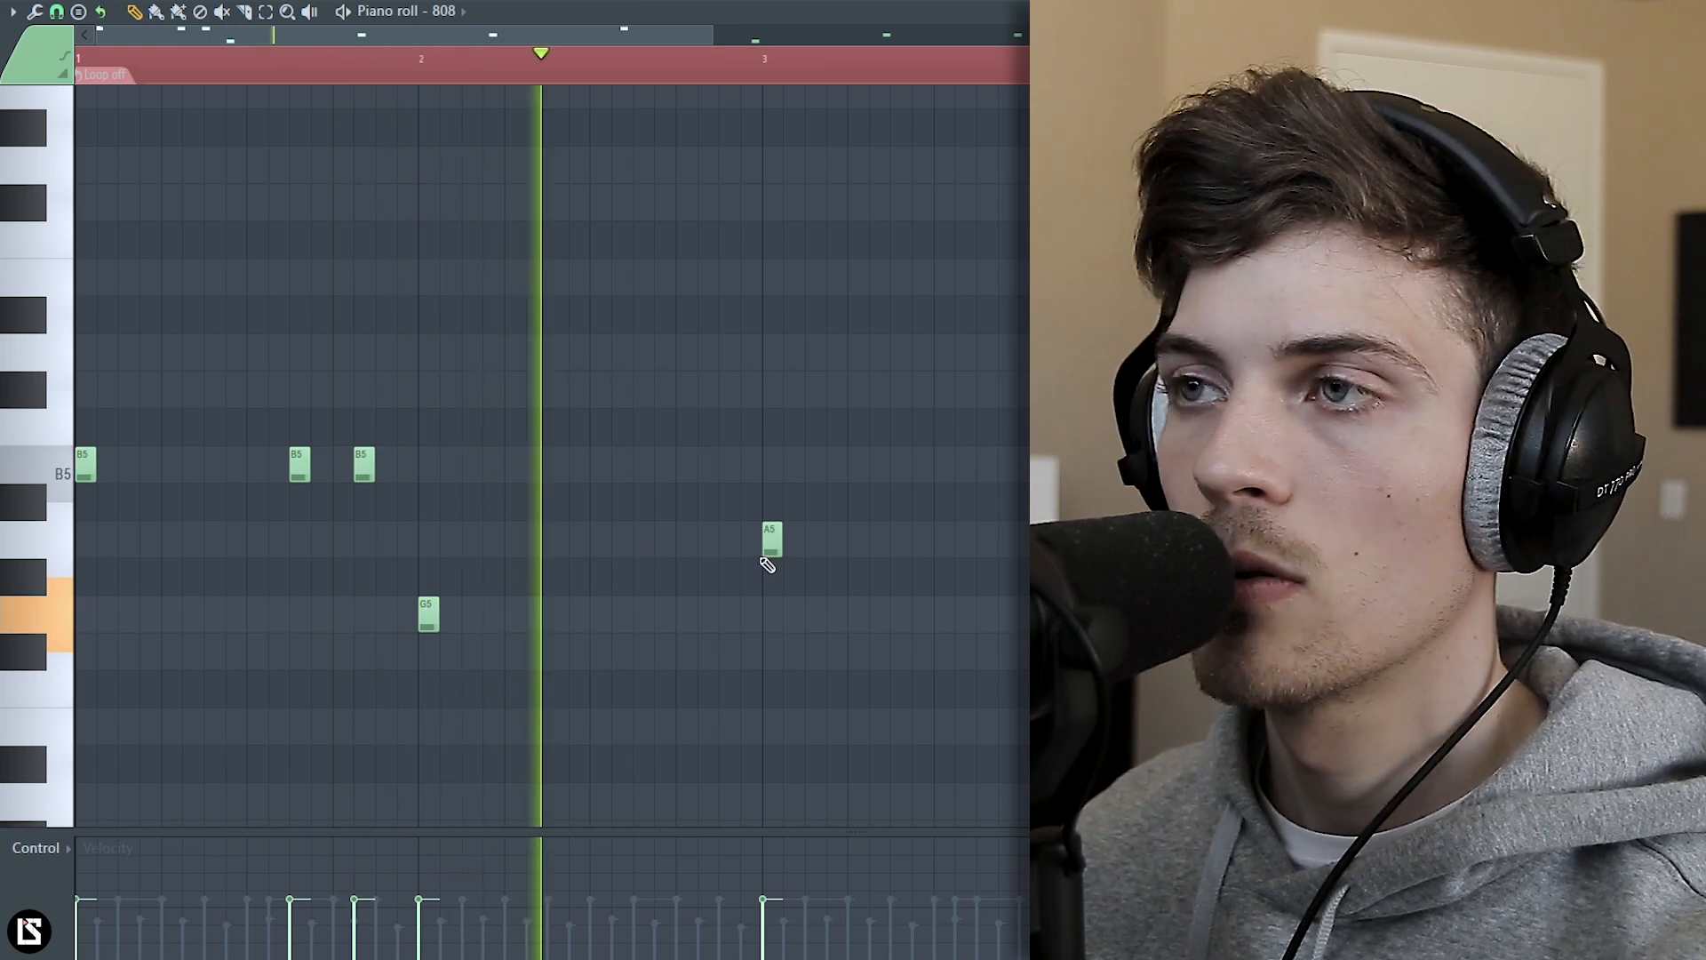
{"action": "scroll", "coordinate": [794, 73], "scroll_direction": "down", "scroll_amount": 2}
{"action": "scroll", "coordinate": [796, 73], "scroll_direction": "up", "scroll_amount": 3}
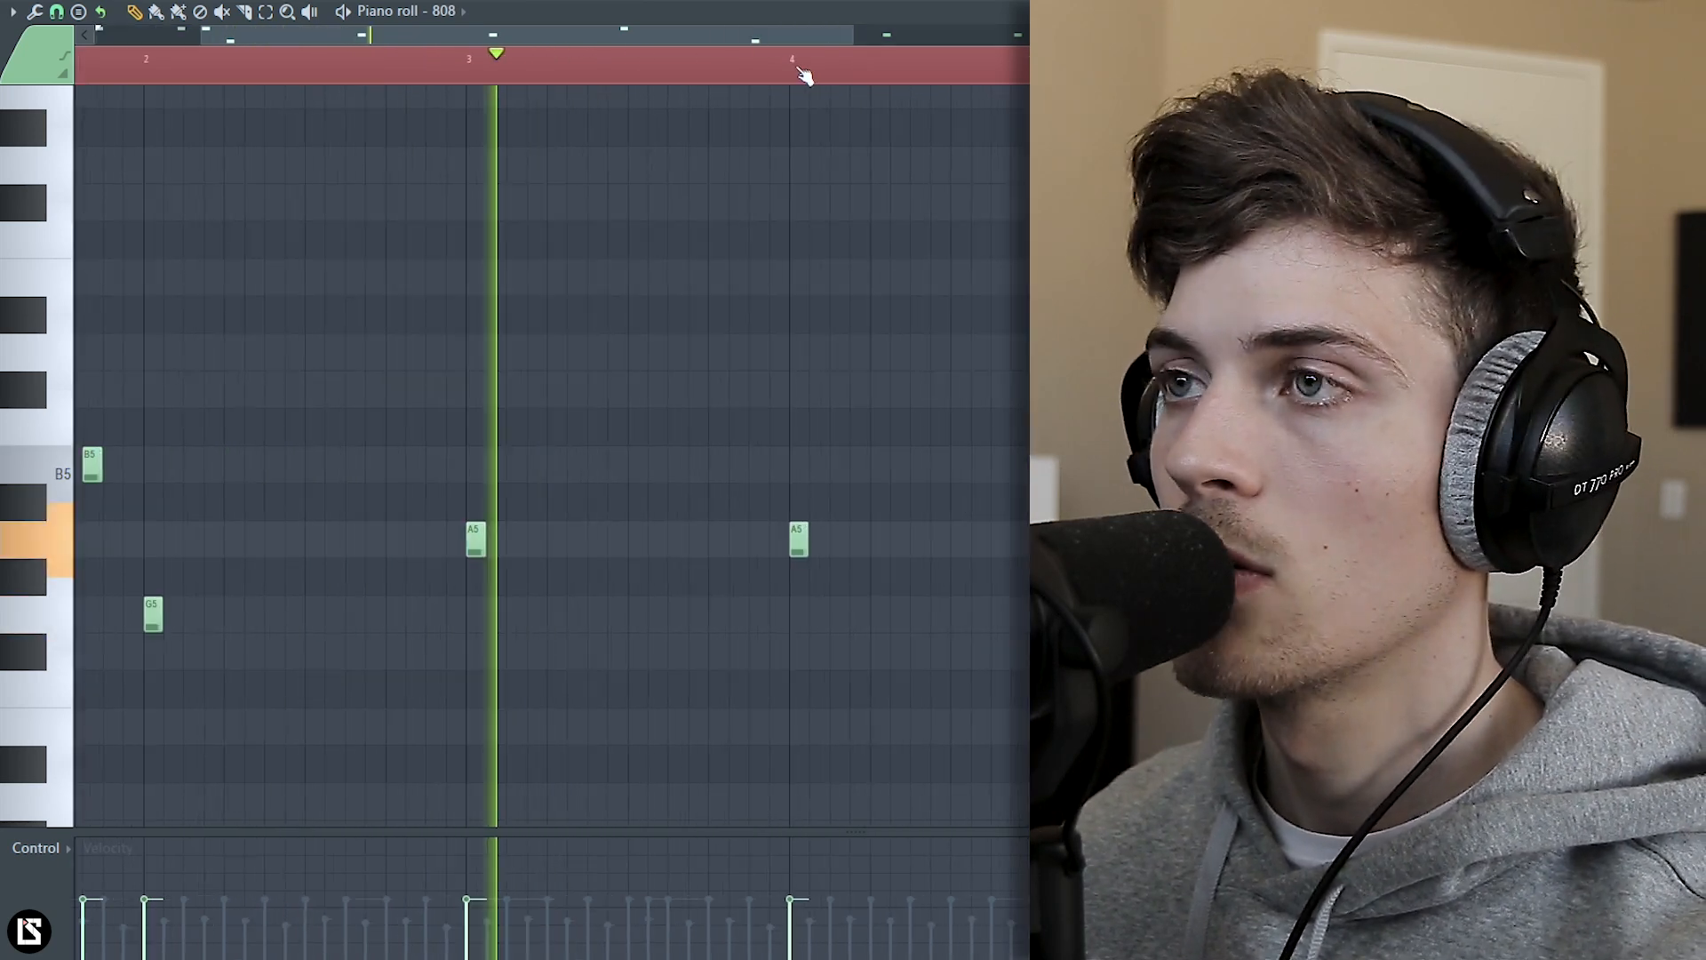
{"action": "left_click", "coordinate": [706, 542]}
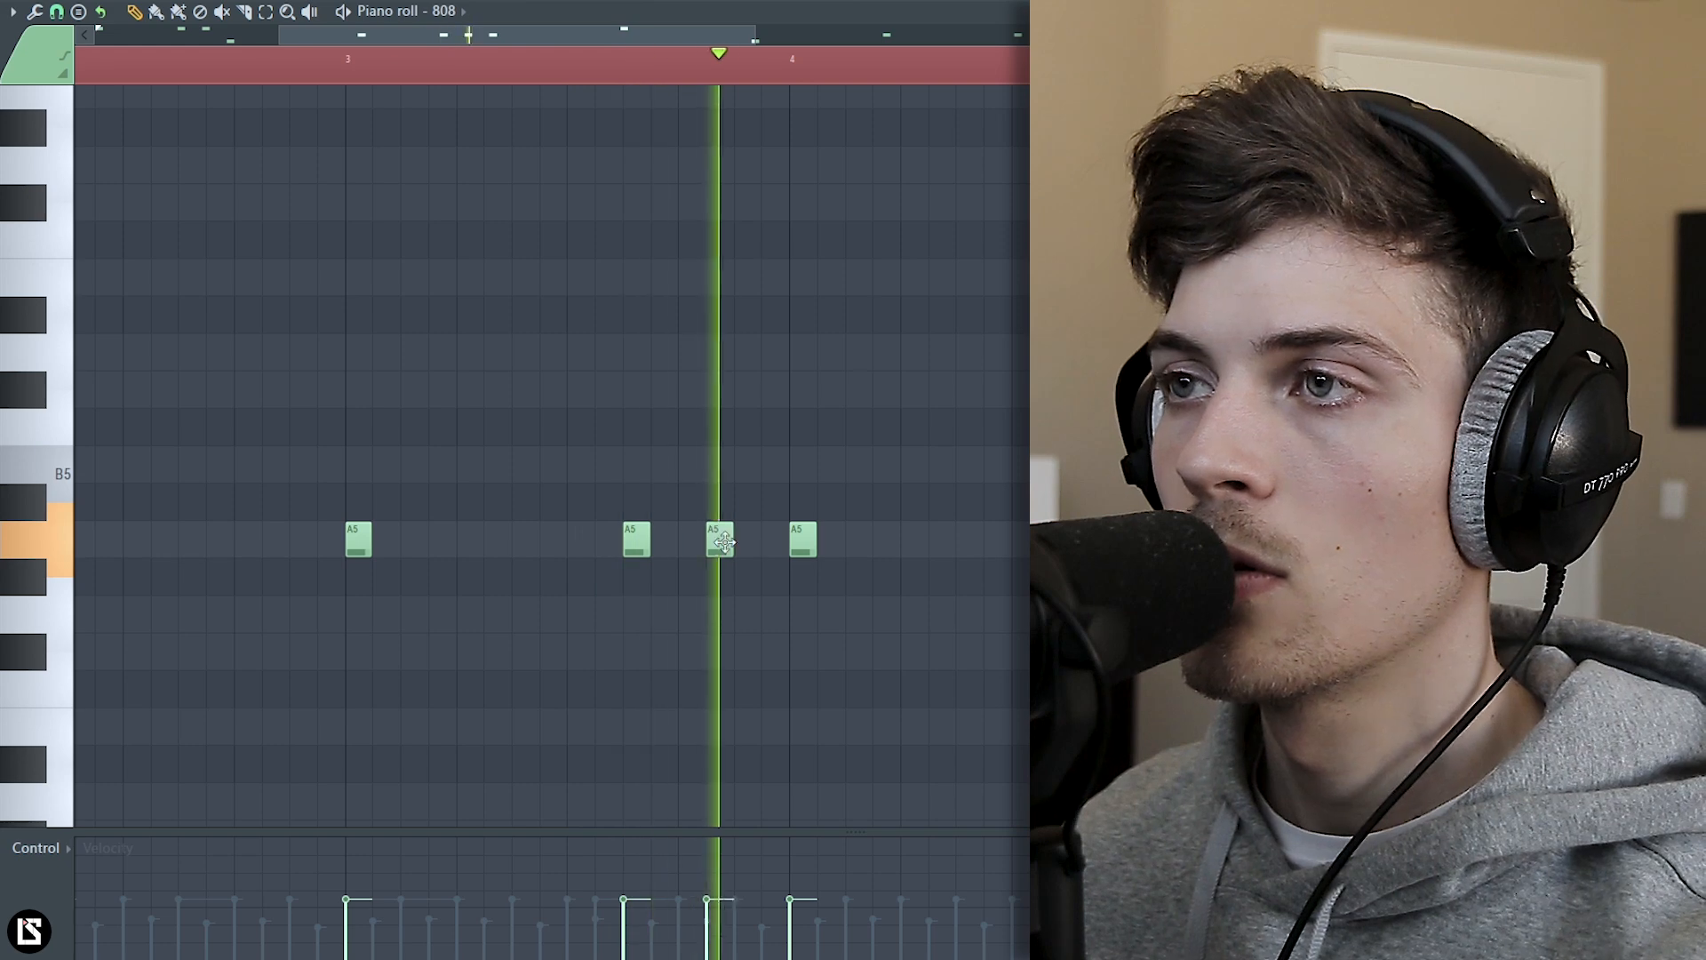
Delete the 808 notes from bar 5 onward, leaving only the four-bar phrase.
{"action": "scroll", "coordinate": [778, 61], "scroll_direction": "down", "scroll_amount": 3}
{"action": "right_click", "coordinate": [862, 464]}
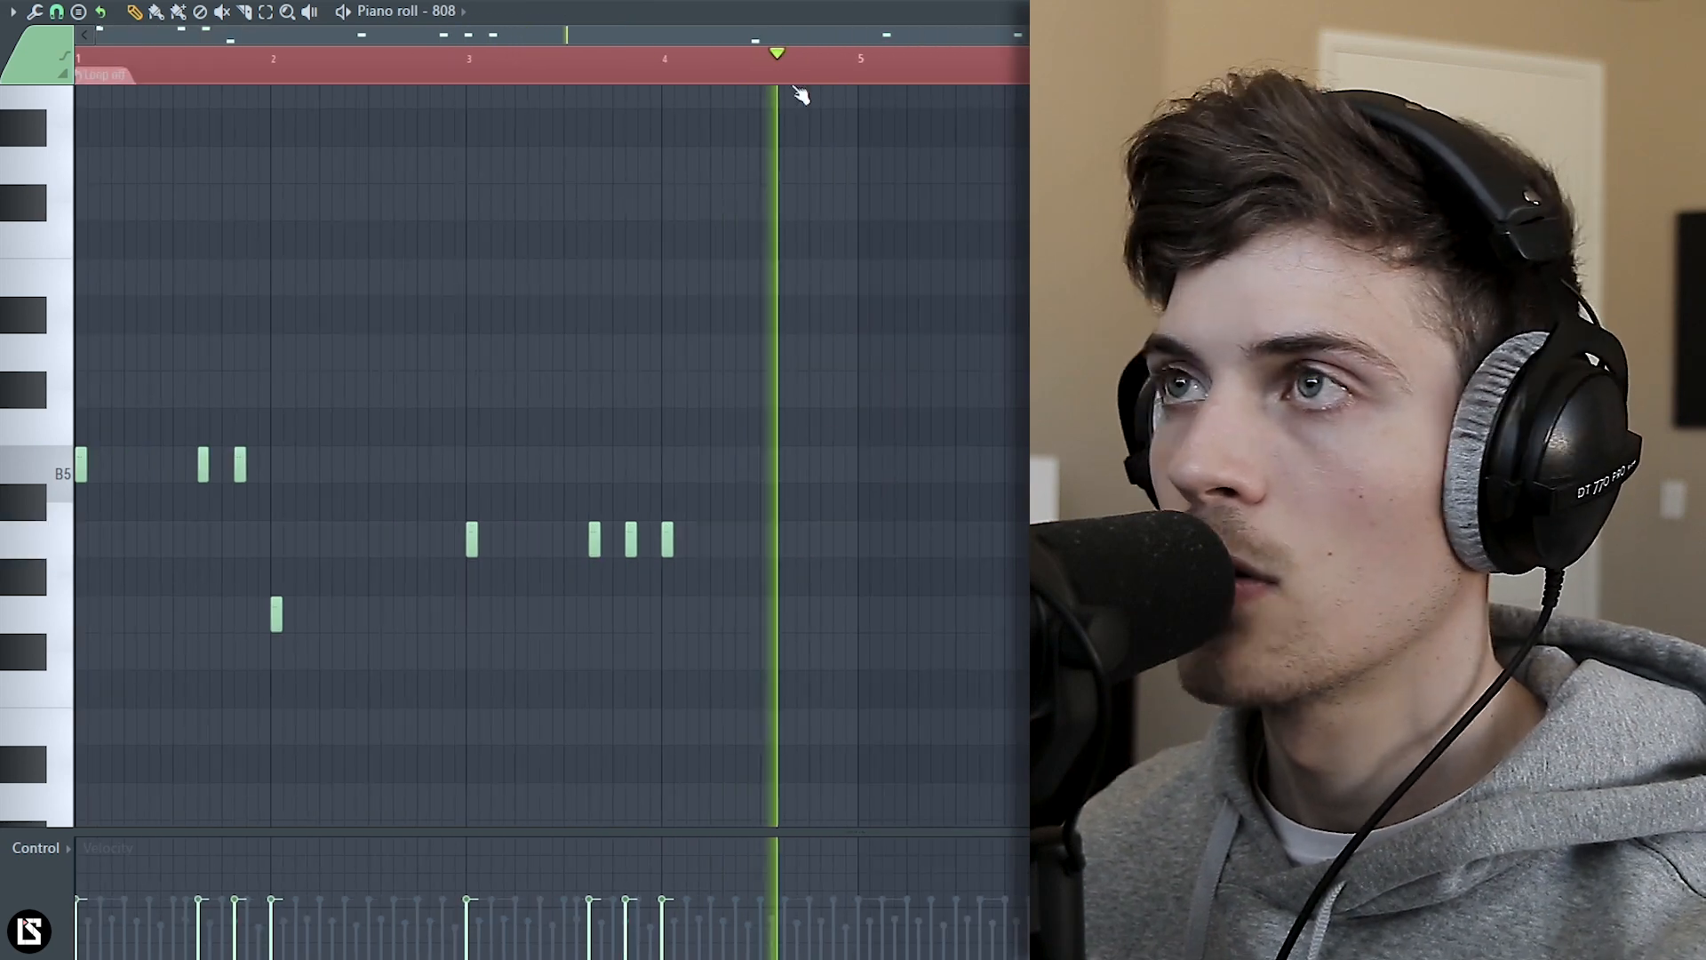
{"action": "scroll", "coordinate": [787, 76], "scroll_direction": "down", "scroll_amount": 2}
{"action": "key", "text": "space"}
{"action": "left_click_drag", "start_coordinate": [690, 470], "coordinate": [1042, 692]}
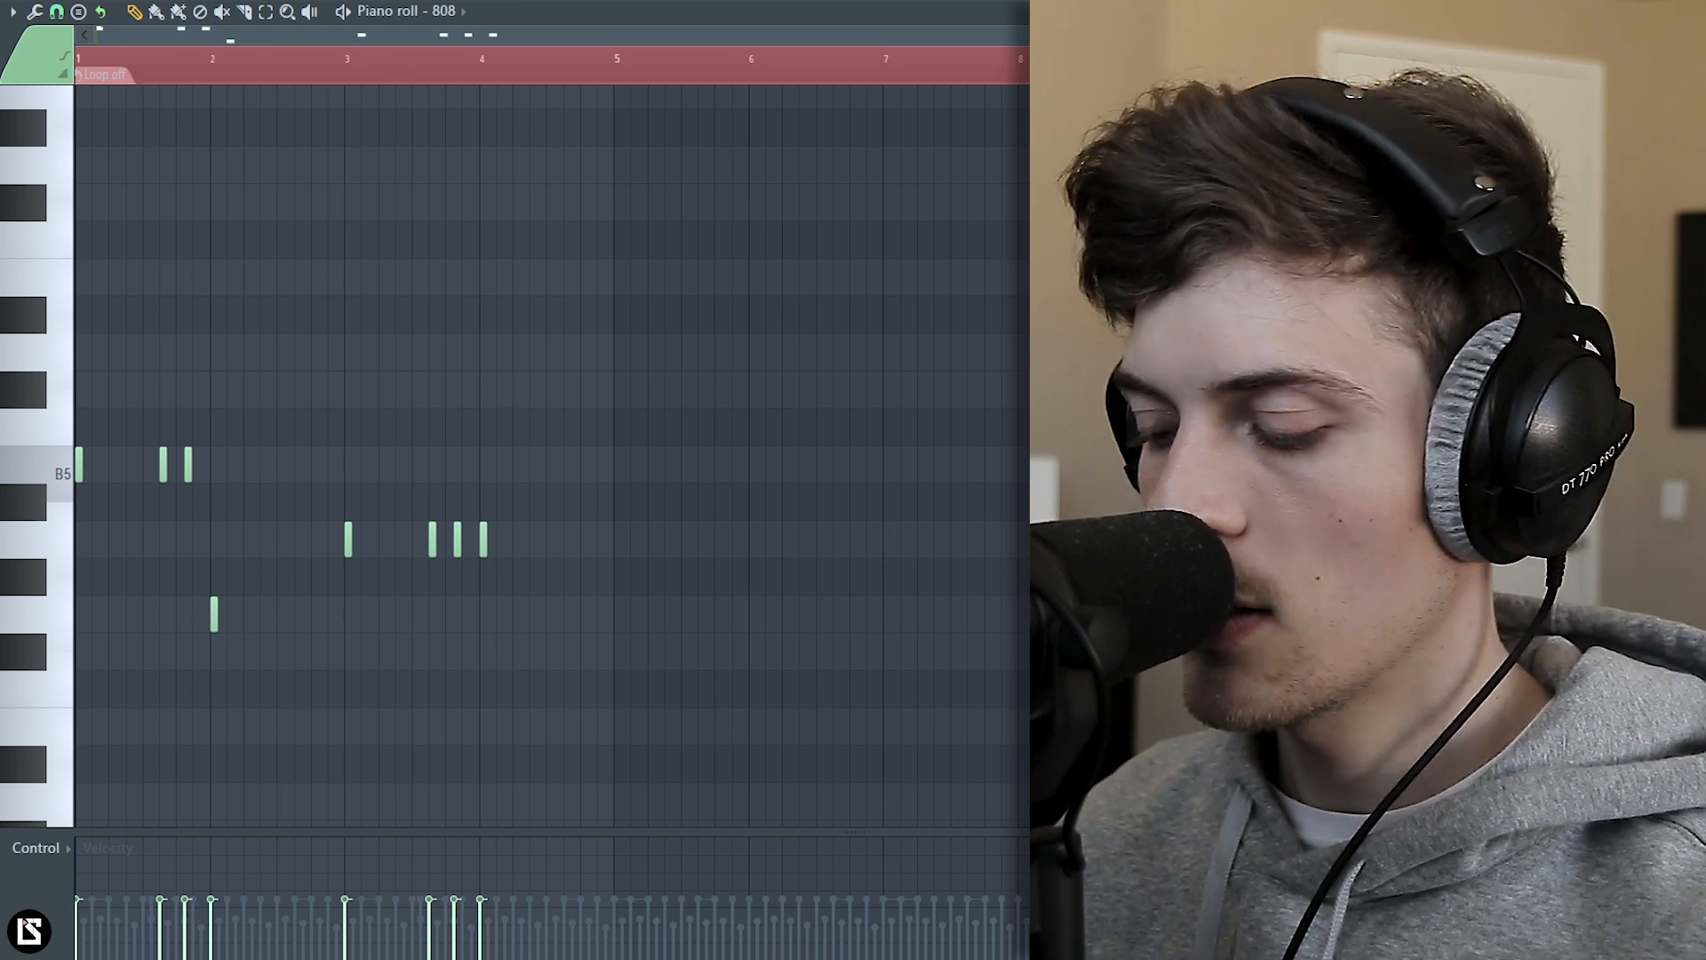
Transpose the 808 phrase down one octave, clear the time selection and play it back from the start.
{"action": "scroll", "coordinate": [268, 256], "scroll_direction": "down", "scroll_amount": 4}
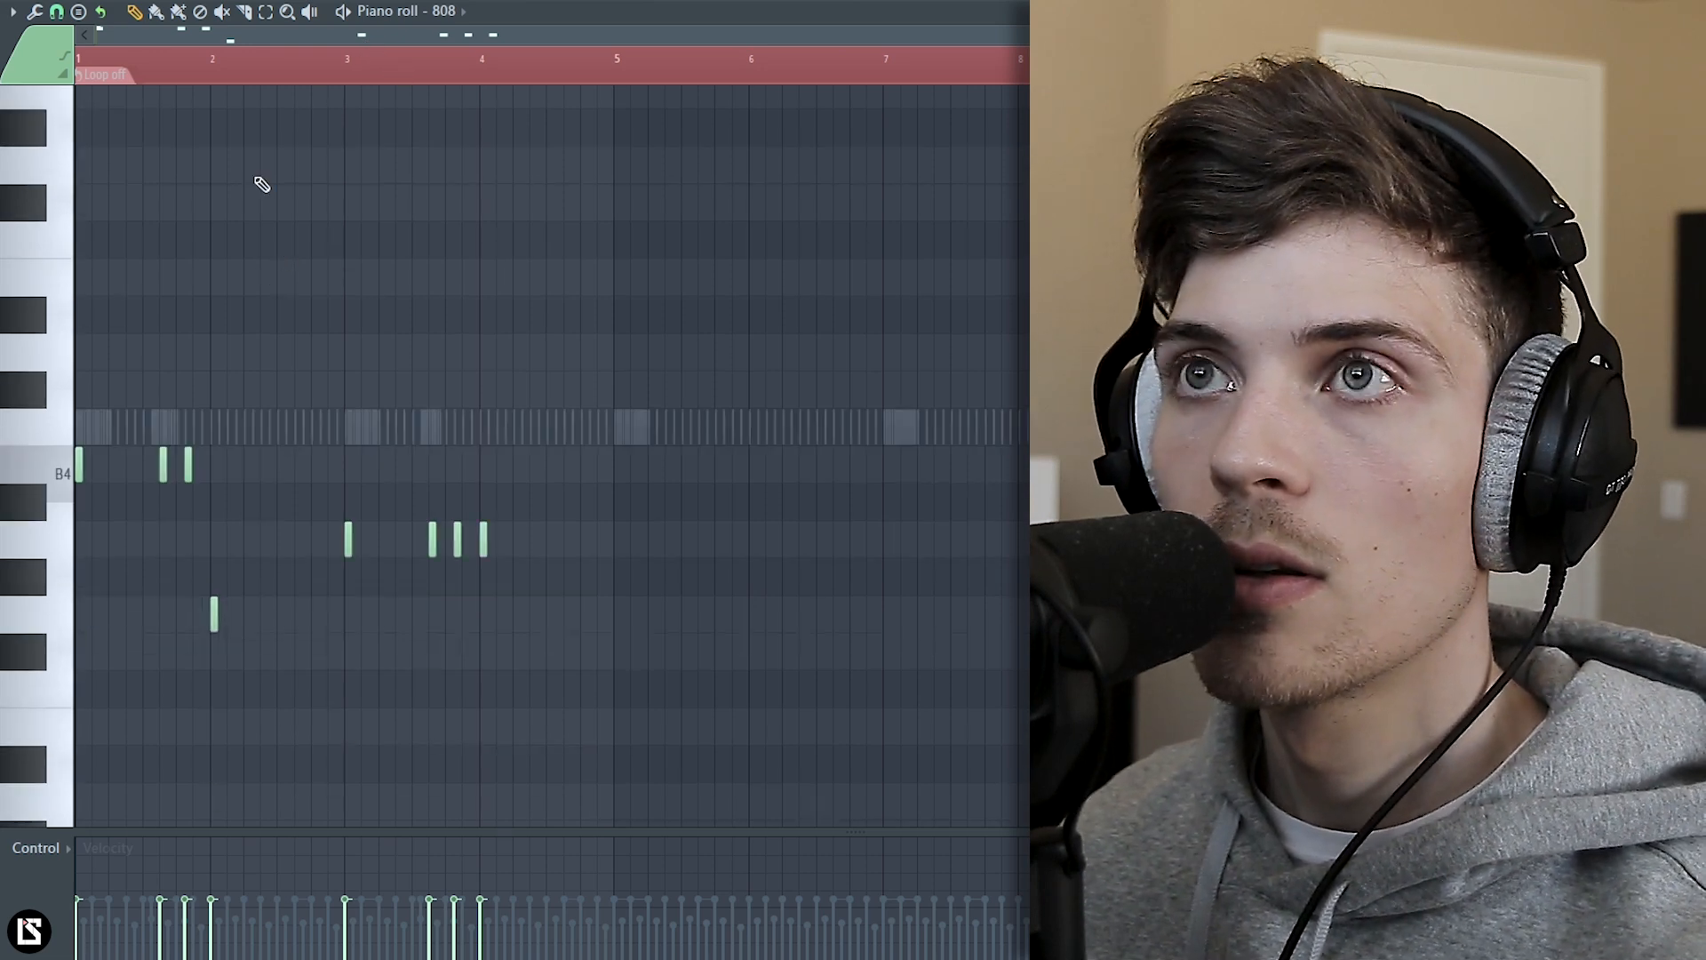
{"action": "double_click", "coordinate": [206, 68]}
{"action": "scroll", "coordinate": [297, 69], "scroll_direction": "up", "scroll_amount": 2}
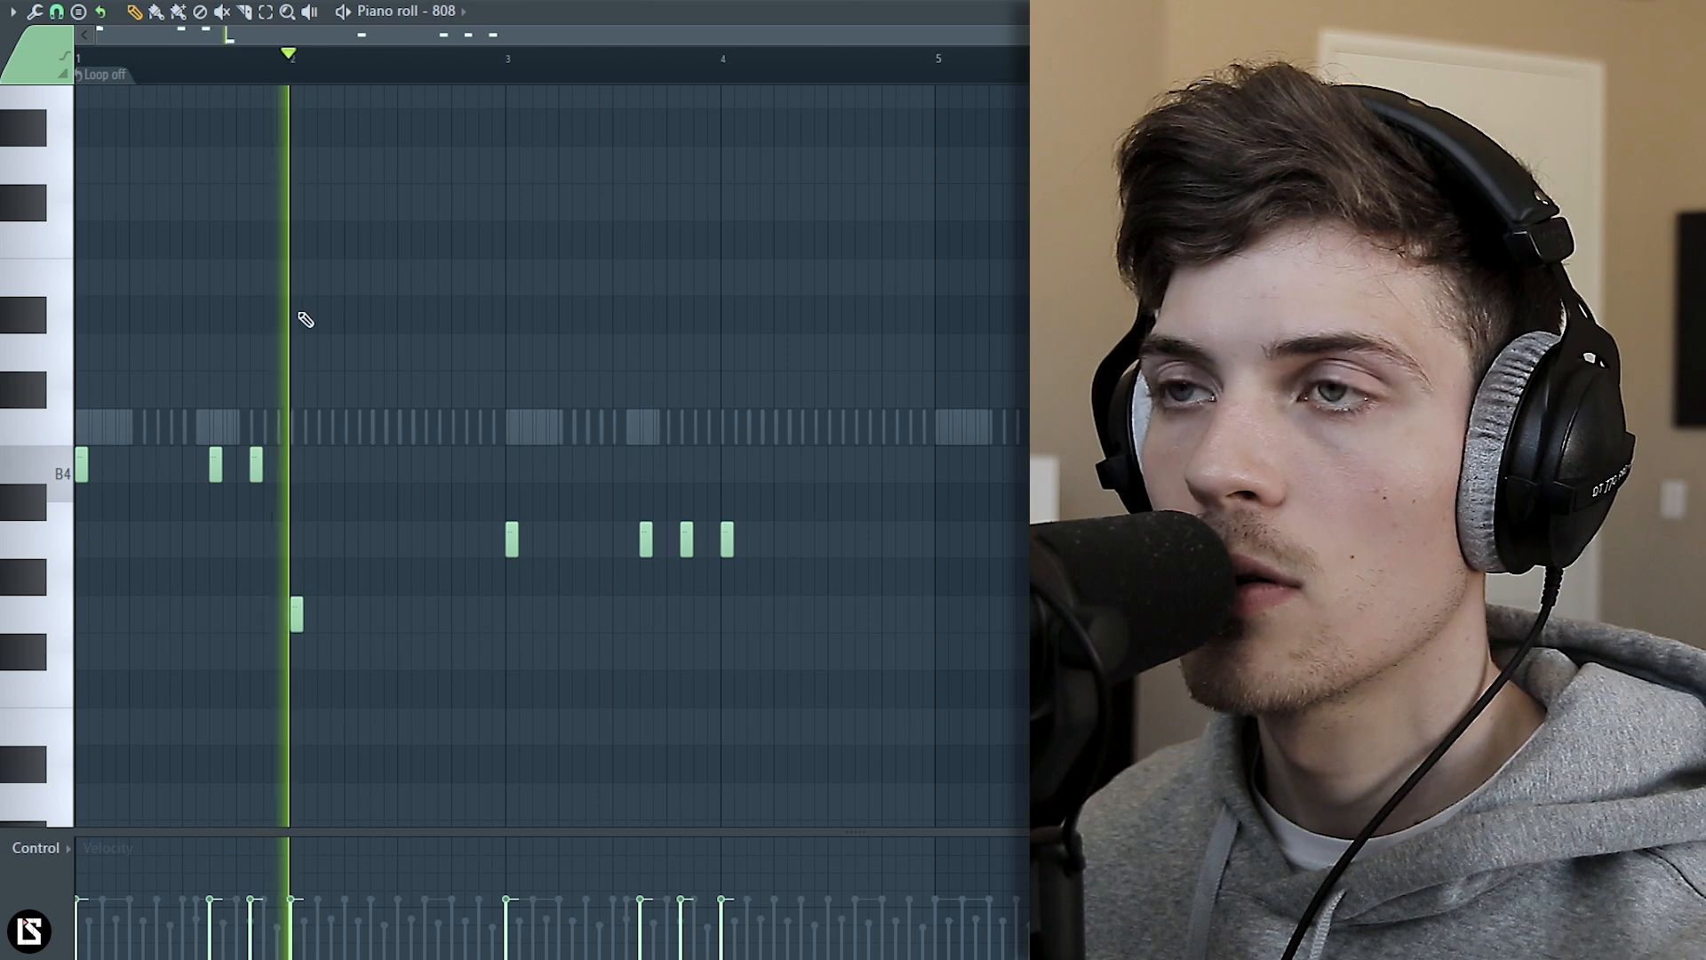
{"action": "key", "text": "space"}
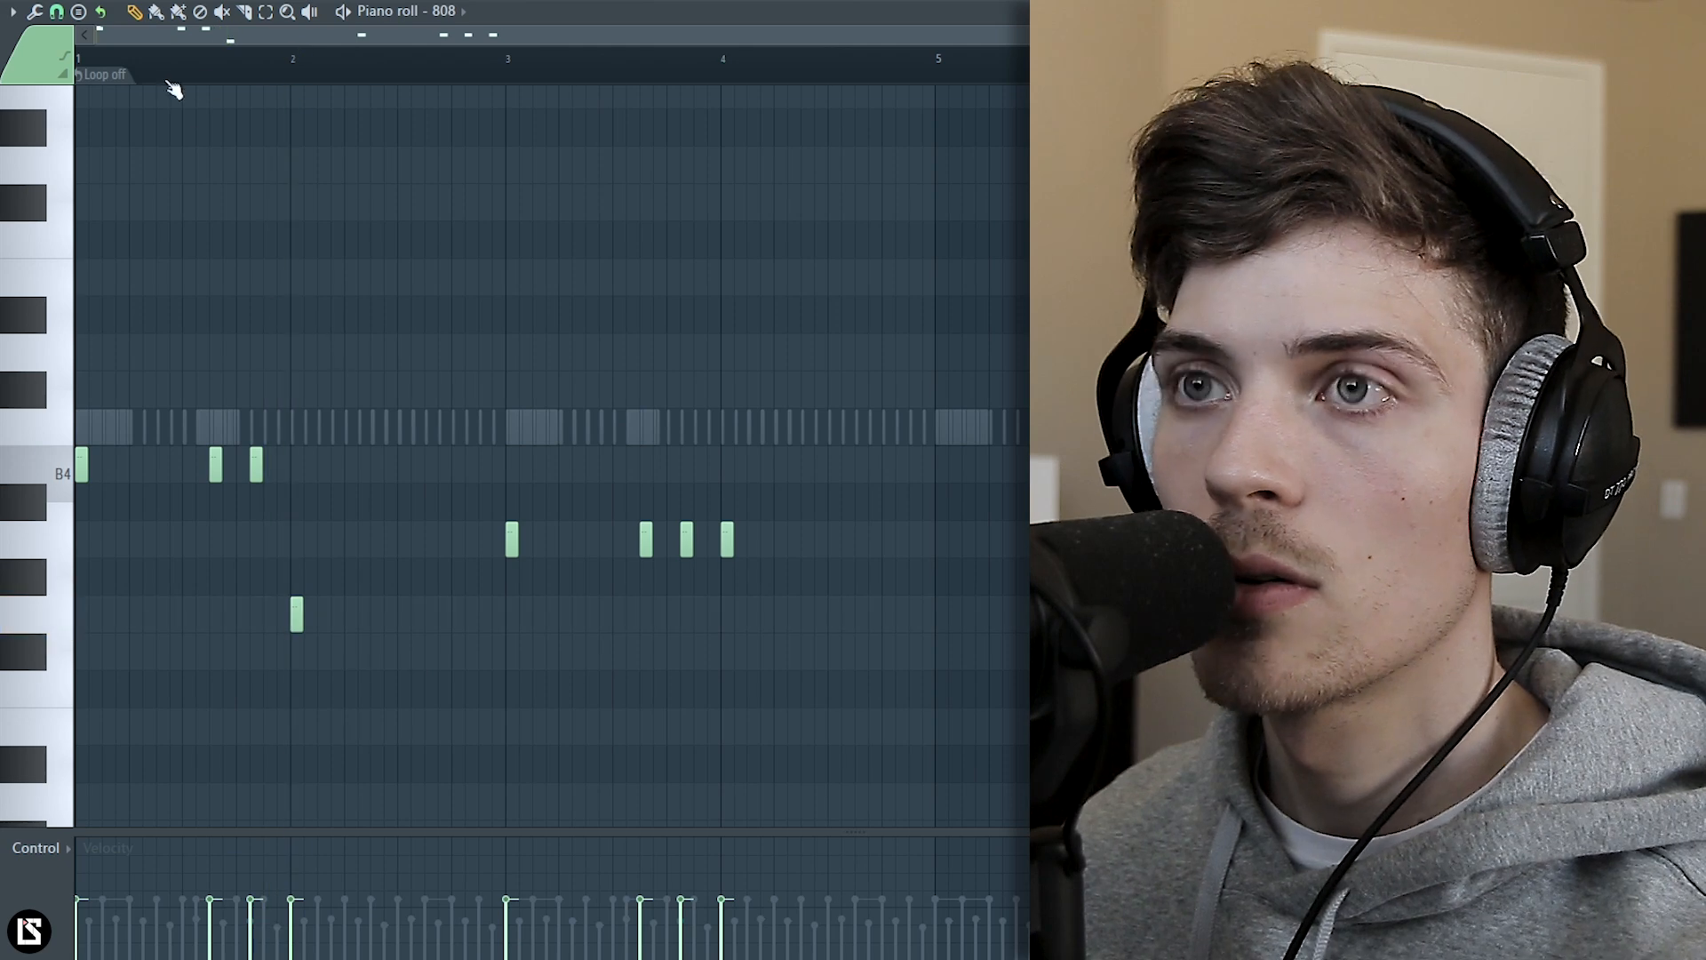
{"action": "key", "text": "space"}
Raise the velocity of all 808 notes and duplicate the four-bar phrase into bars 5 to 8.
{"action": "key", "text": "ctrl+a"}
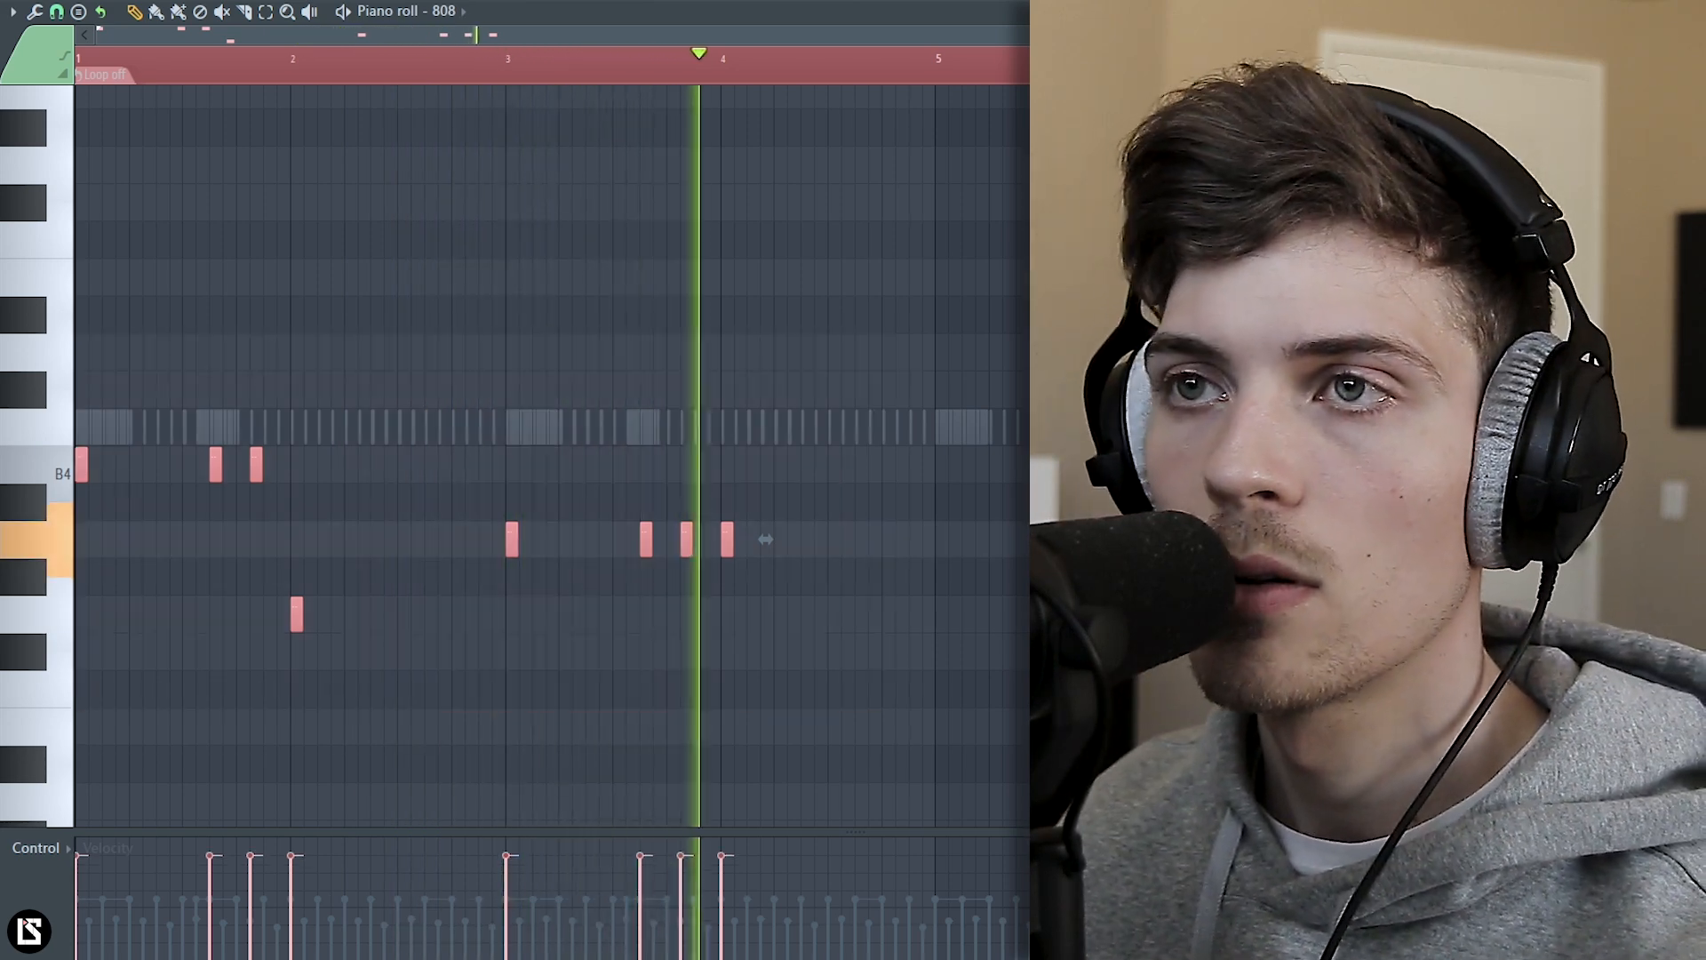
{"action": "left_click", "coordinate": [941, 463]}
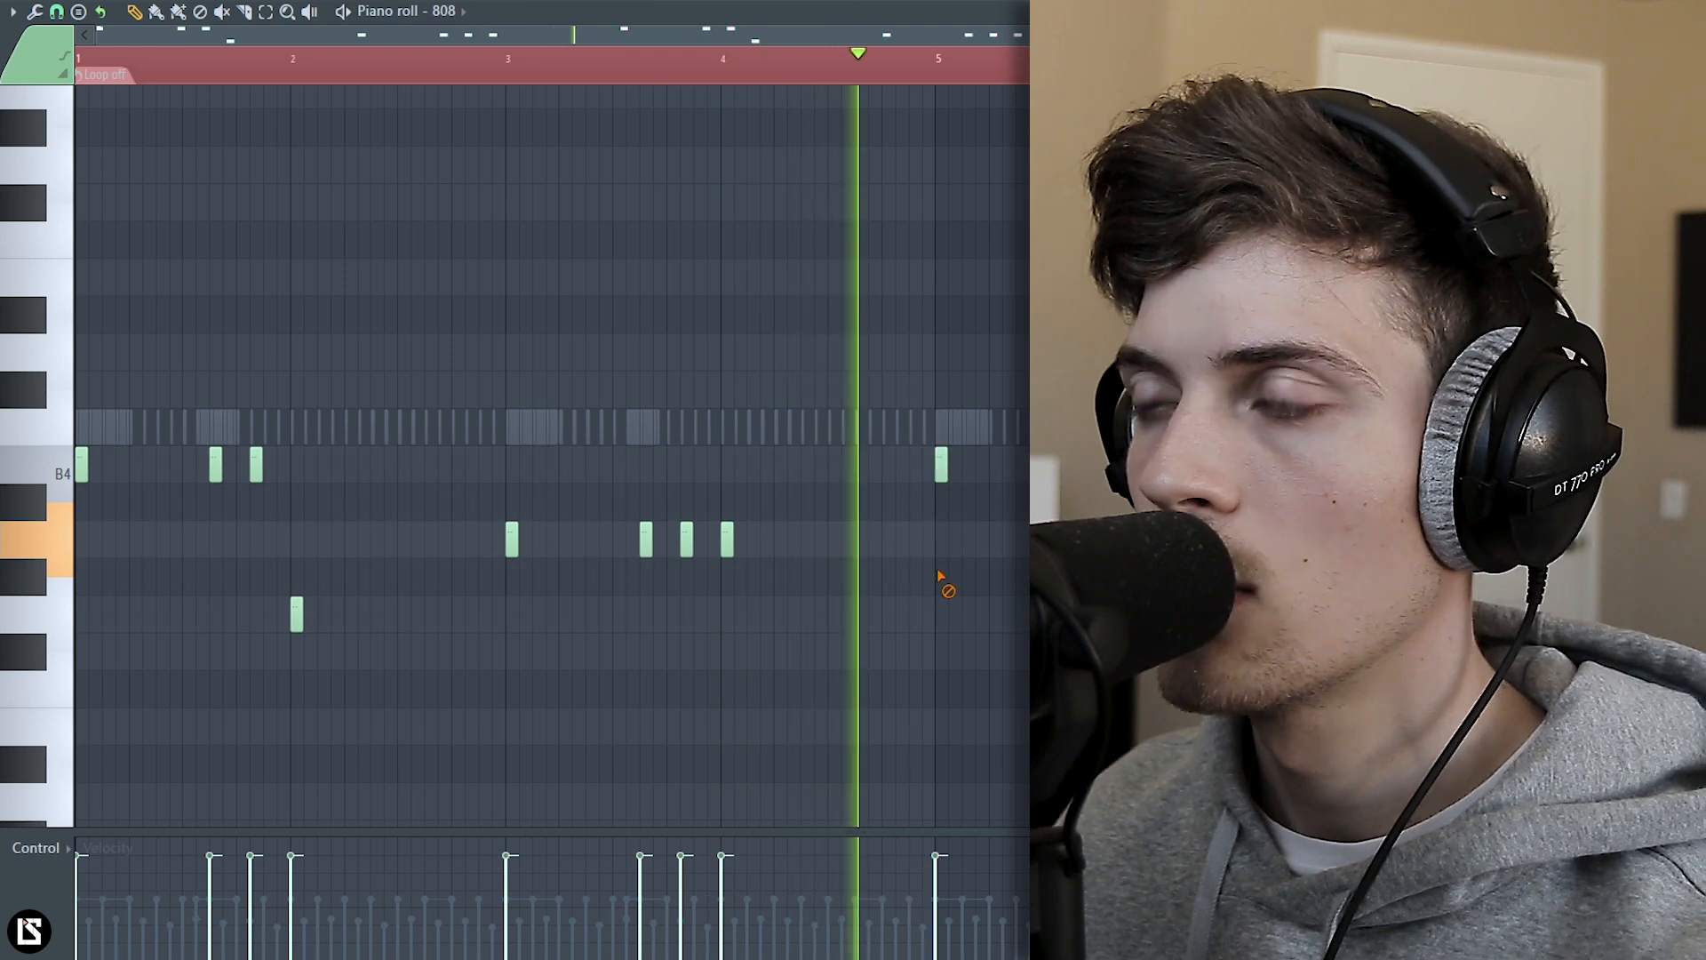
{"action": "scroll", "coordinate": [750, 70], "scroll_direction": "down", "scroll_amount": 2}
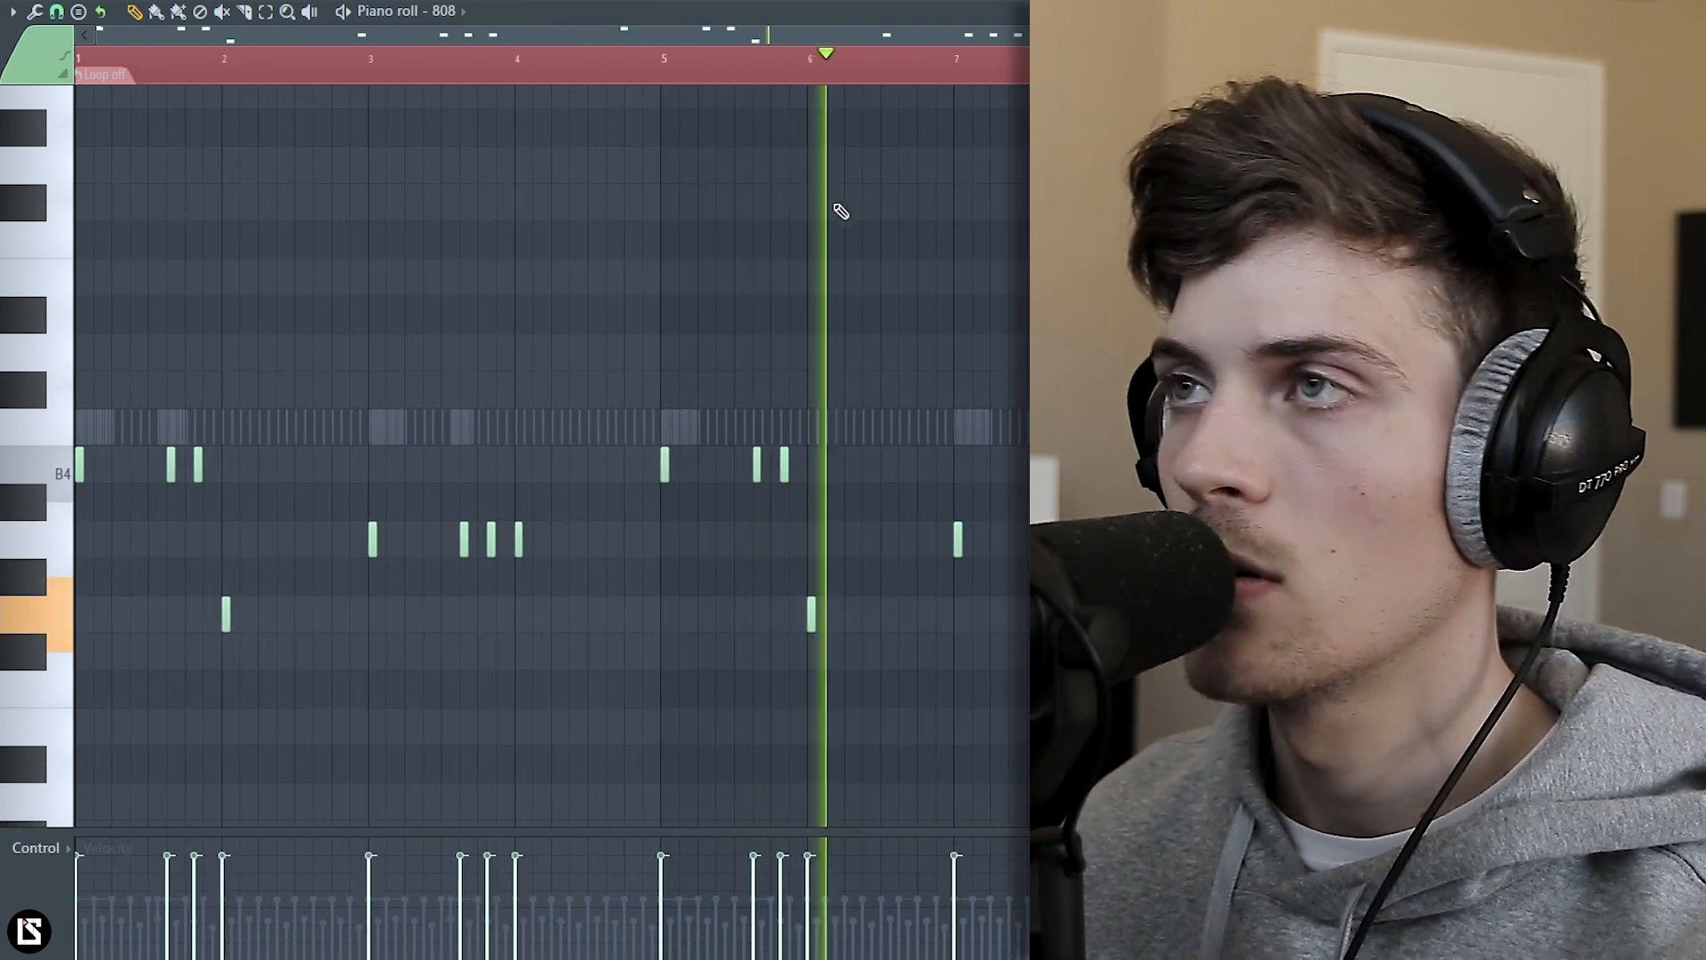
{"action": "scroll", "coordinate": [982, 72], "scroll_direction": "up", "scroll_amount": 3}
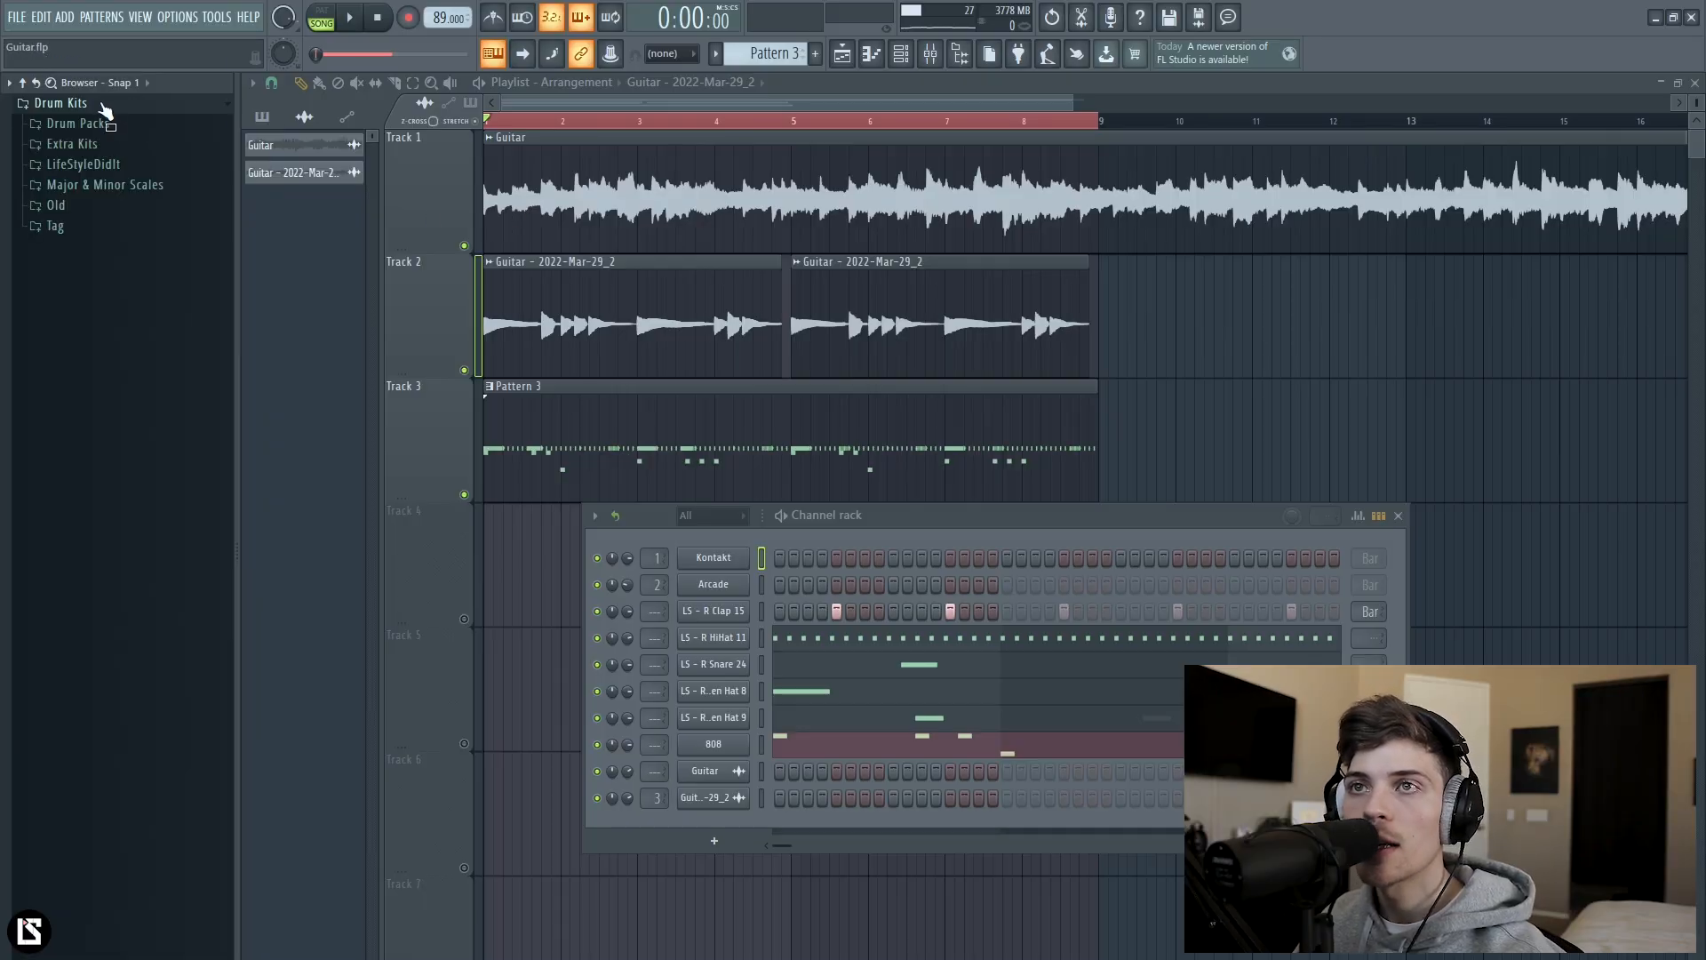
Audition the piano samples of the LifeStyleDidIt Planet One Shot Kit over the beat and add LS - Planet - Piano 8 as a new channel.
{"action": "left_click", "coordinate": [82, 165]}
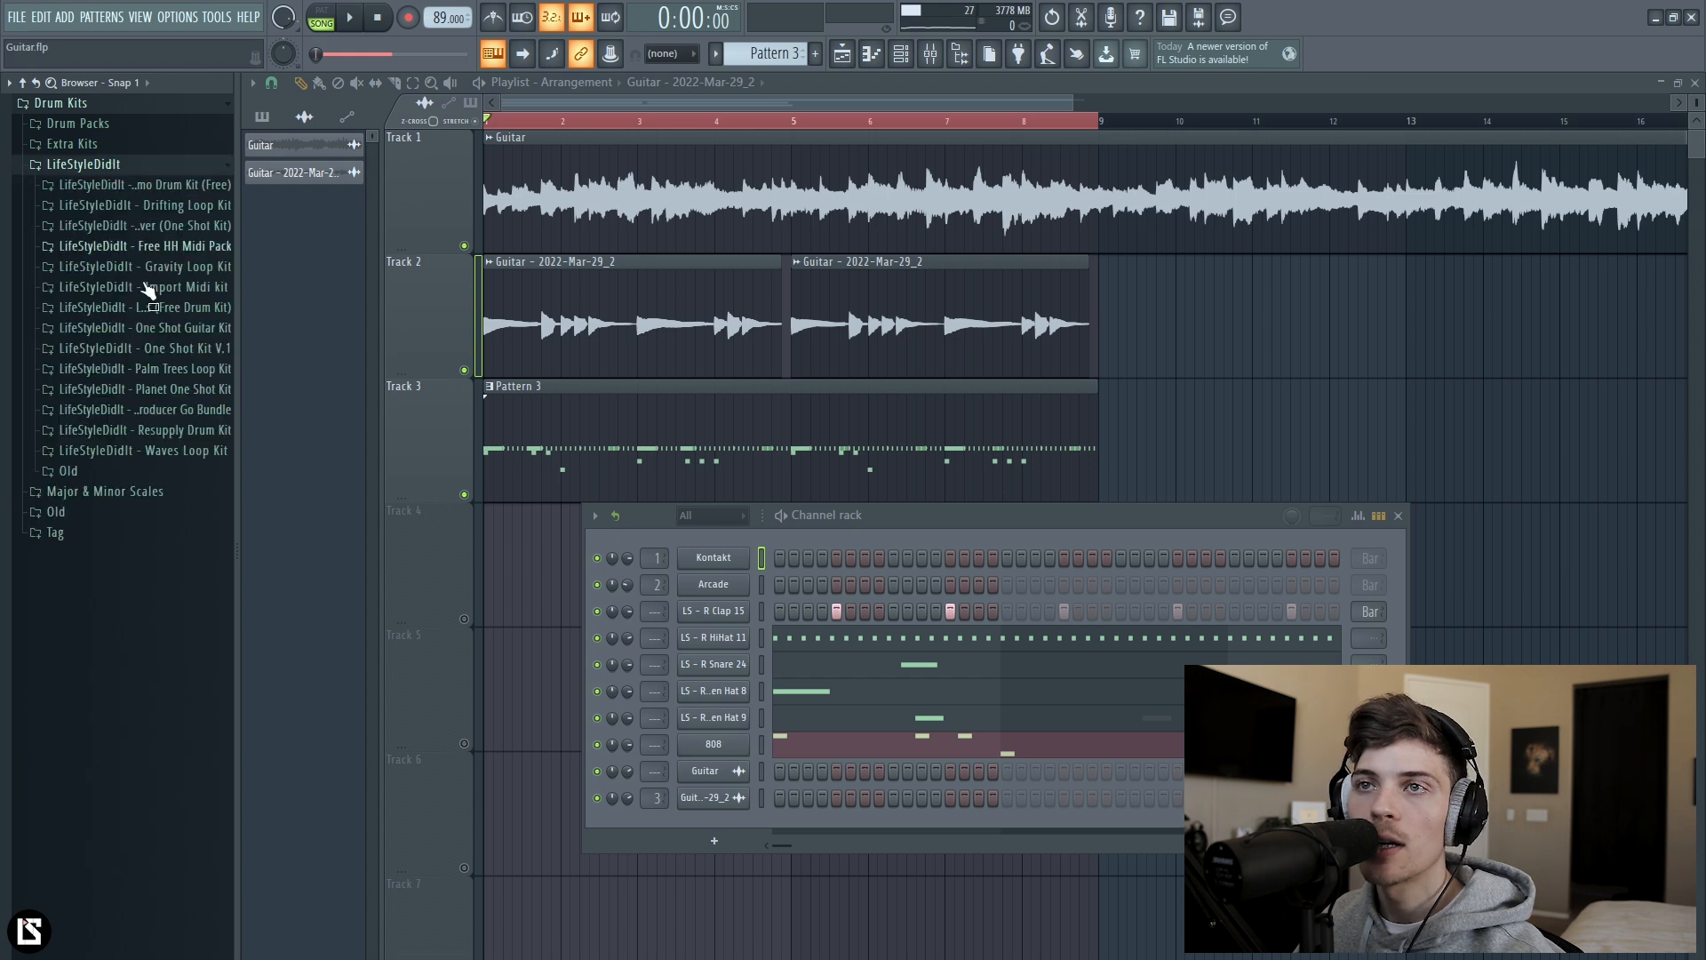
{"action": "left_click", "coordinate": [201, 390]}
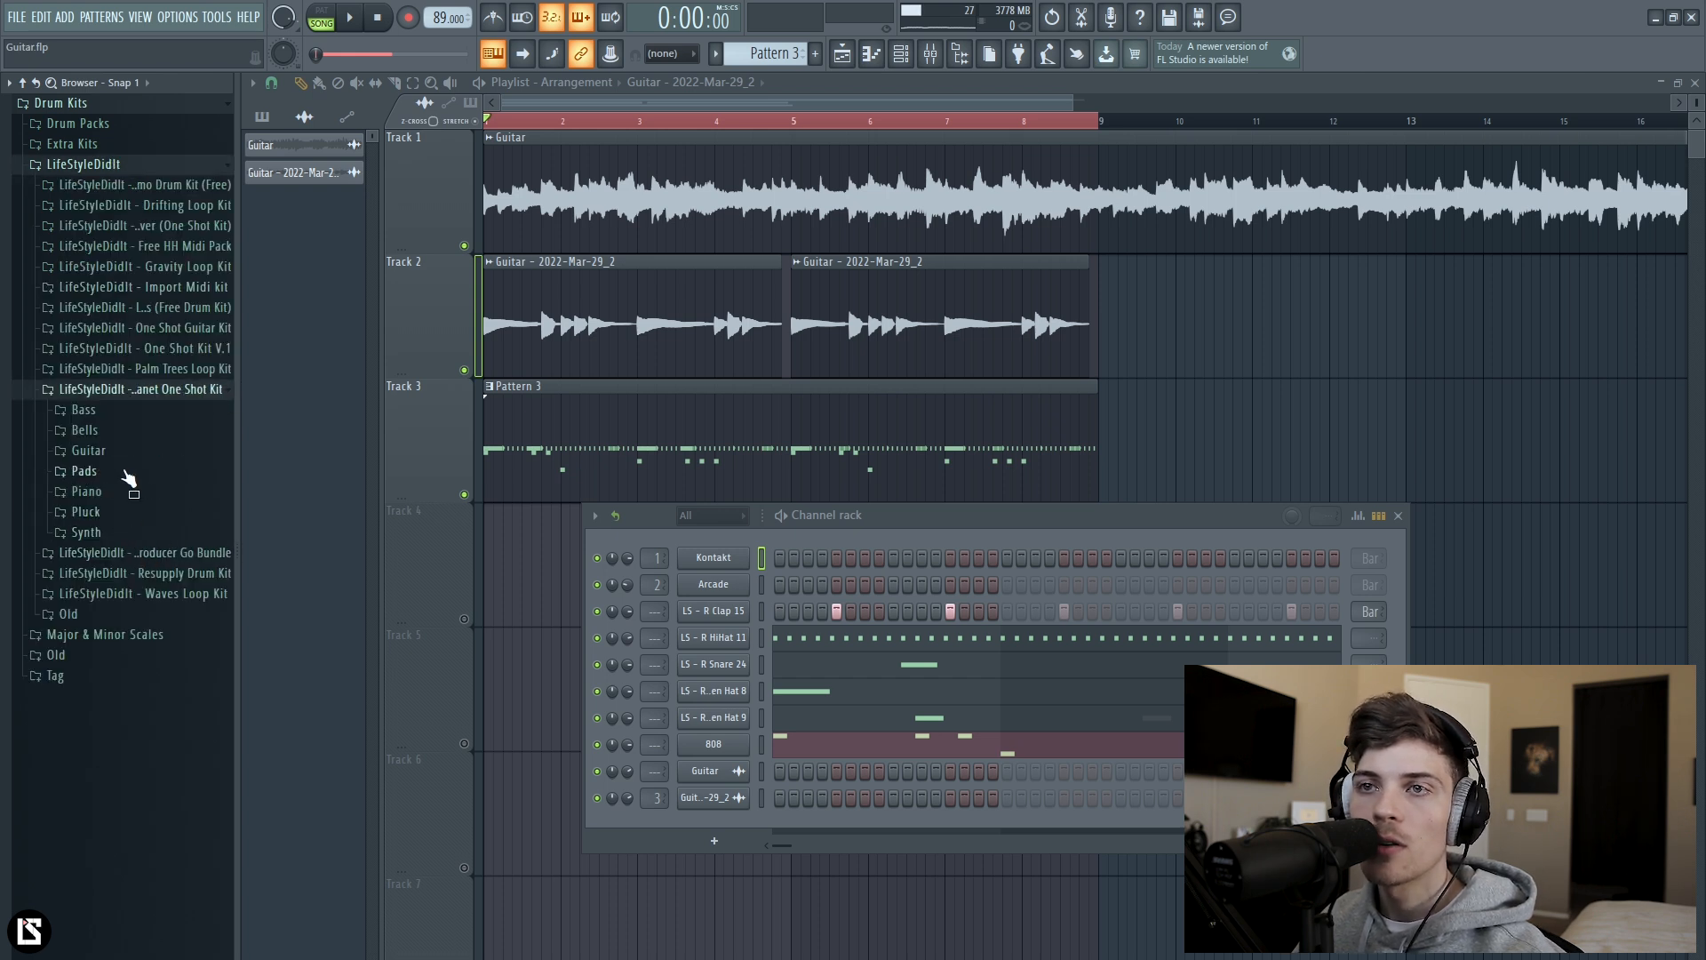
{"action": "left_click", "coordinate": [88, 491]}
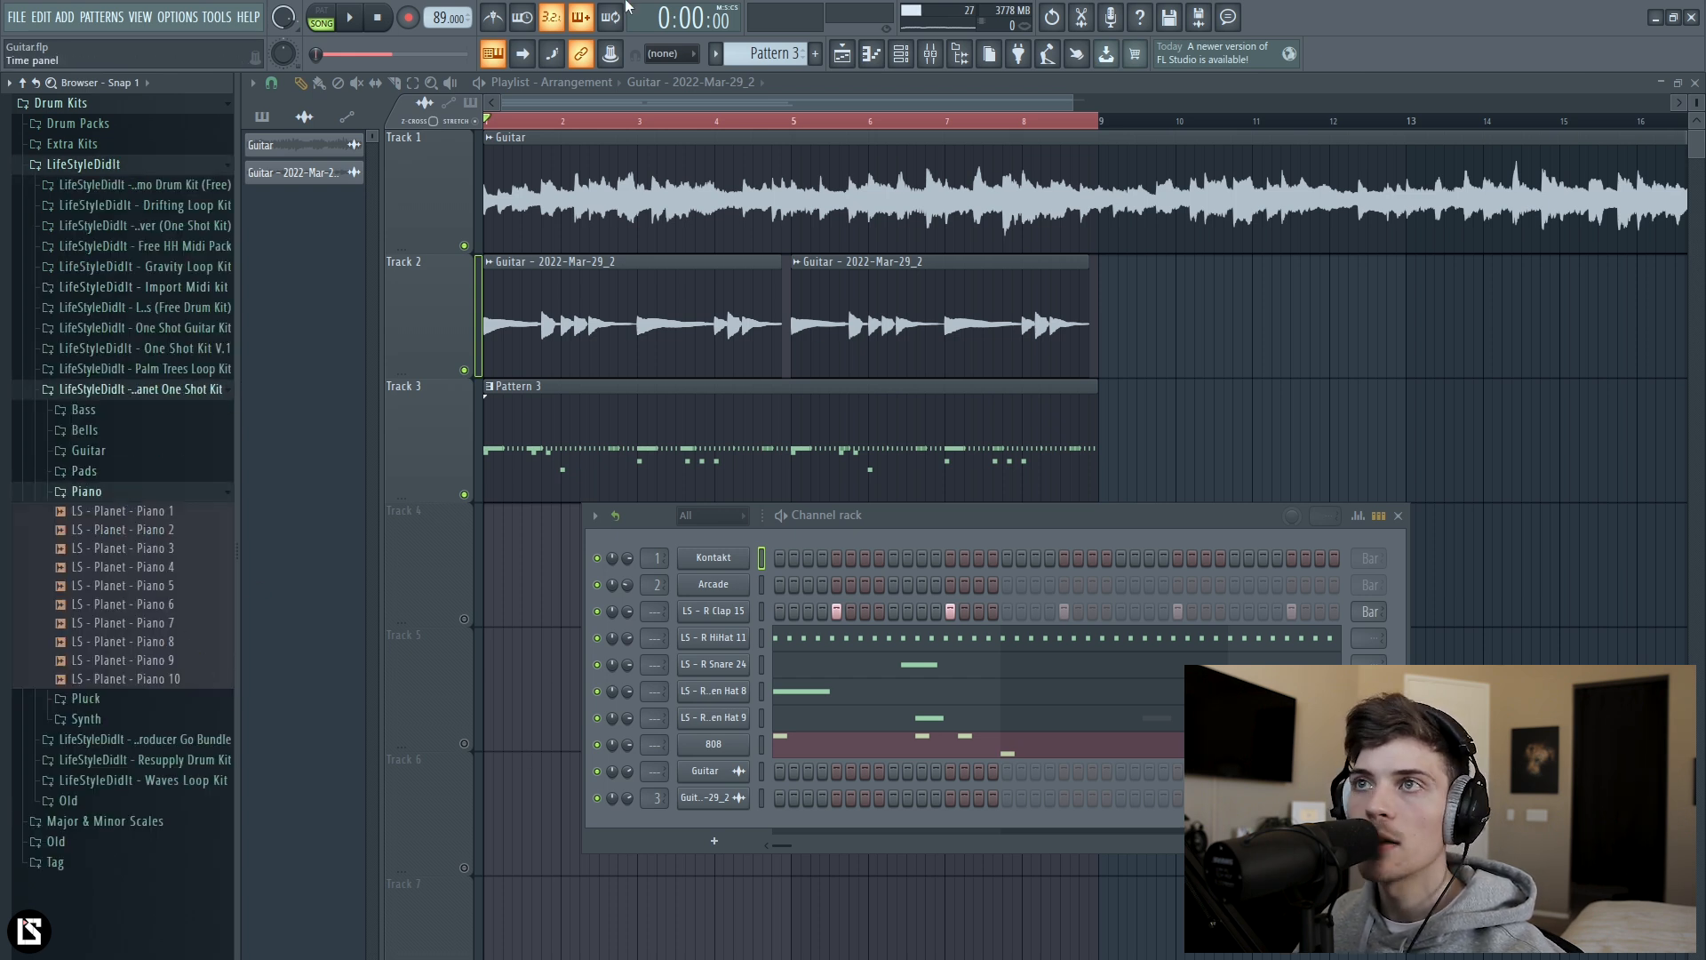
{"action": "key", "text": "space"}
{"action": "left_click_drag", "start_coordinate": [174, 531], "coordinate": [182, 608]}
{"action": "left_click", "coordinate": [182, 642]}
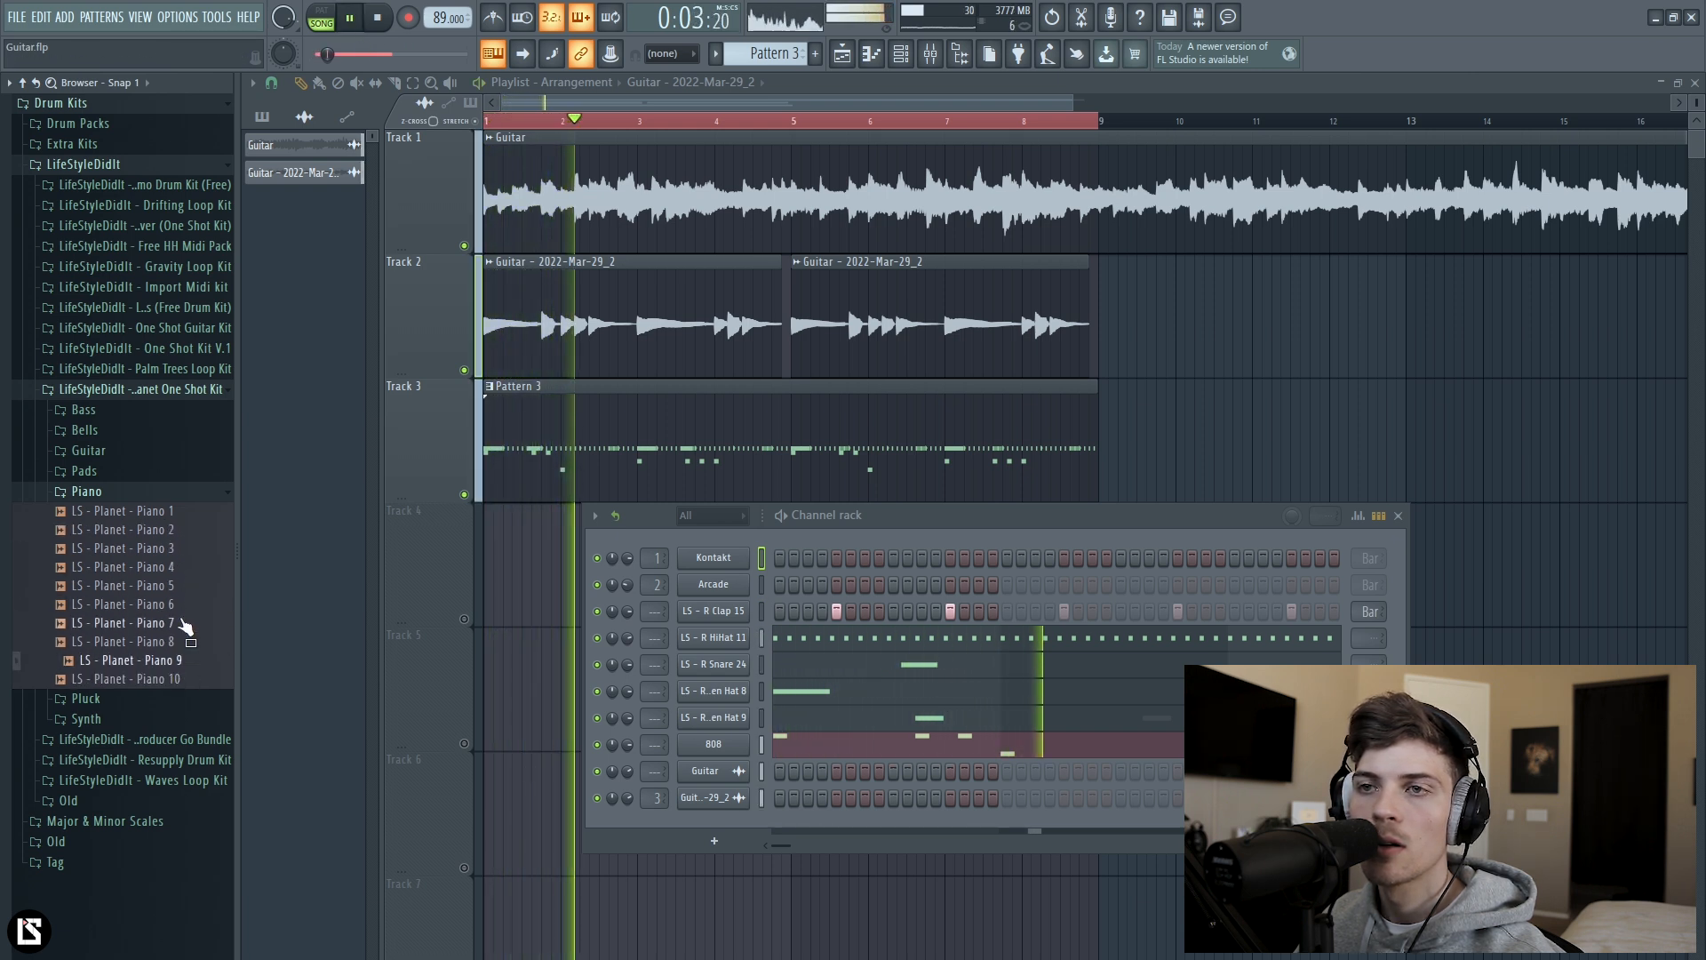
{"action": "left_click_drag", "start_coordinate": [186, 653], "coordinate": [749, 582]}
{"action": "key", "text": "space"}
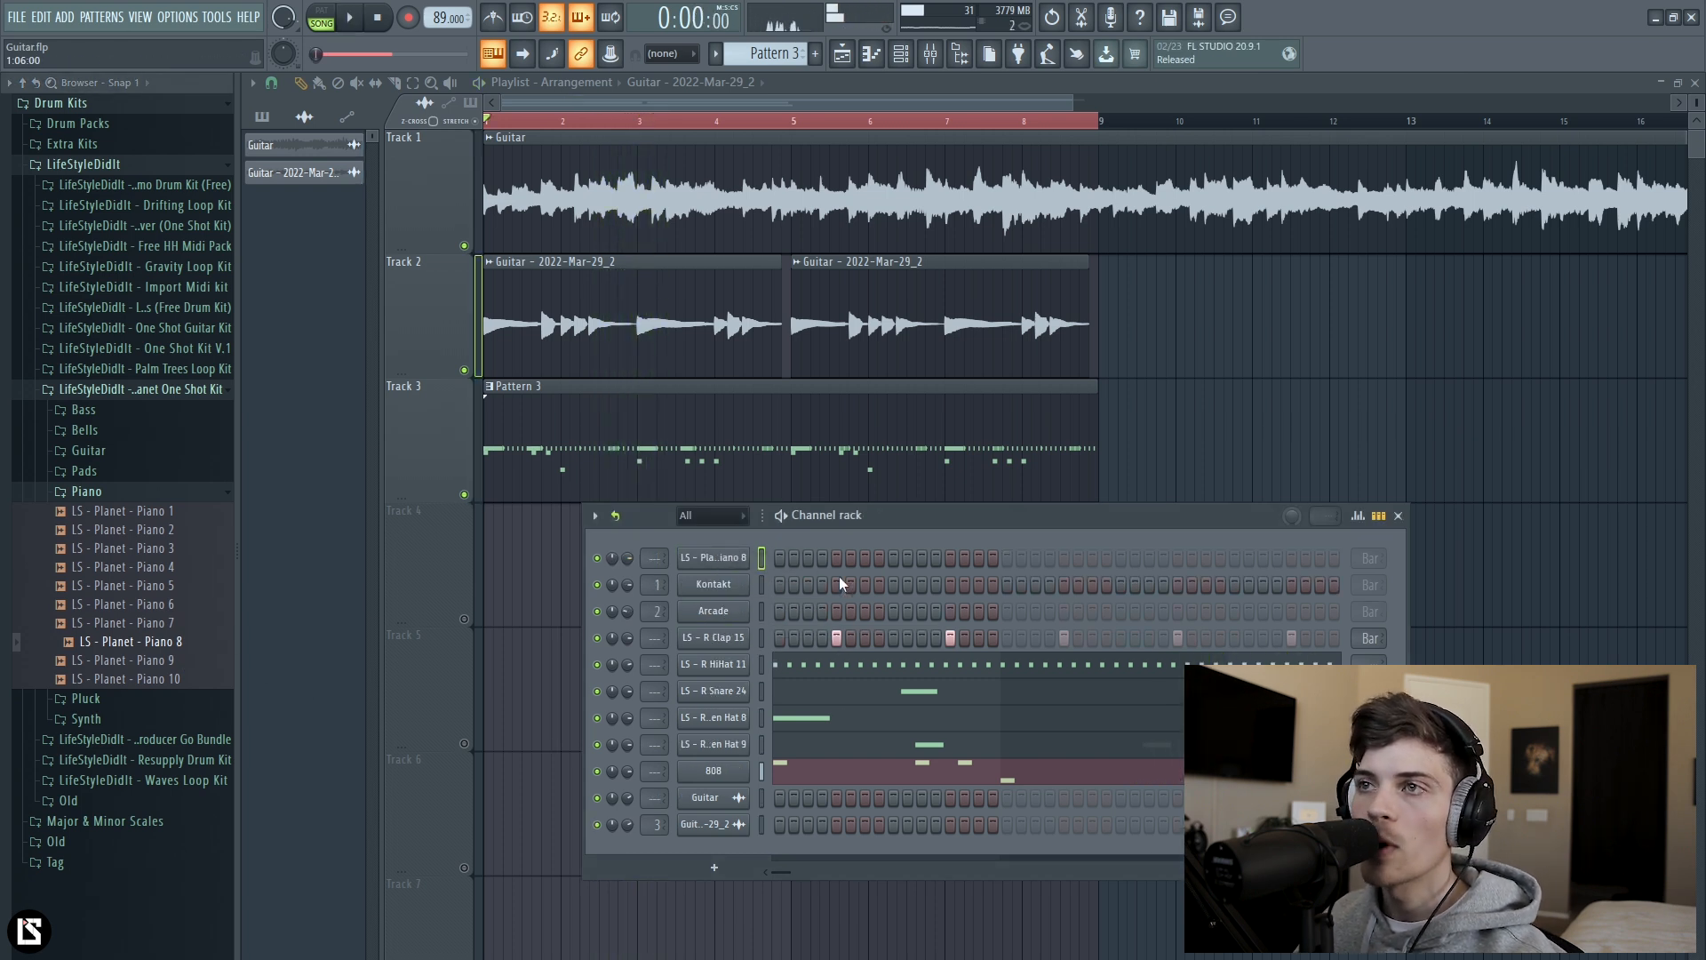
Select and copy all the notes of the Kontakt pattern in its piano roll, and return to the playlist.
{"action": "left_click", "coordinate": [262, 117]}
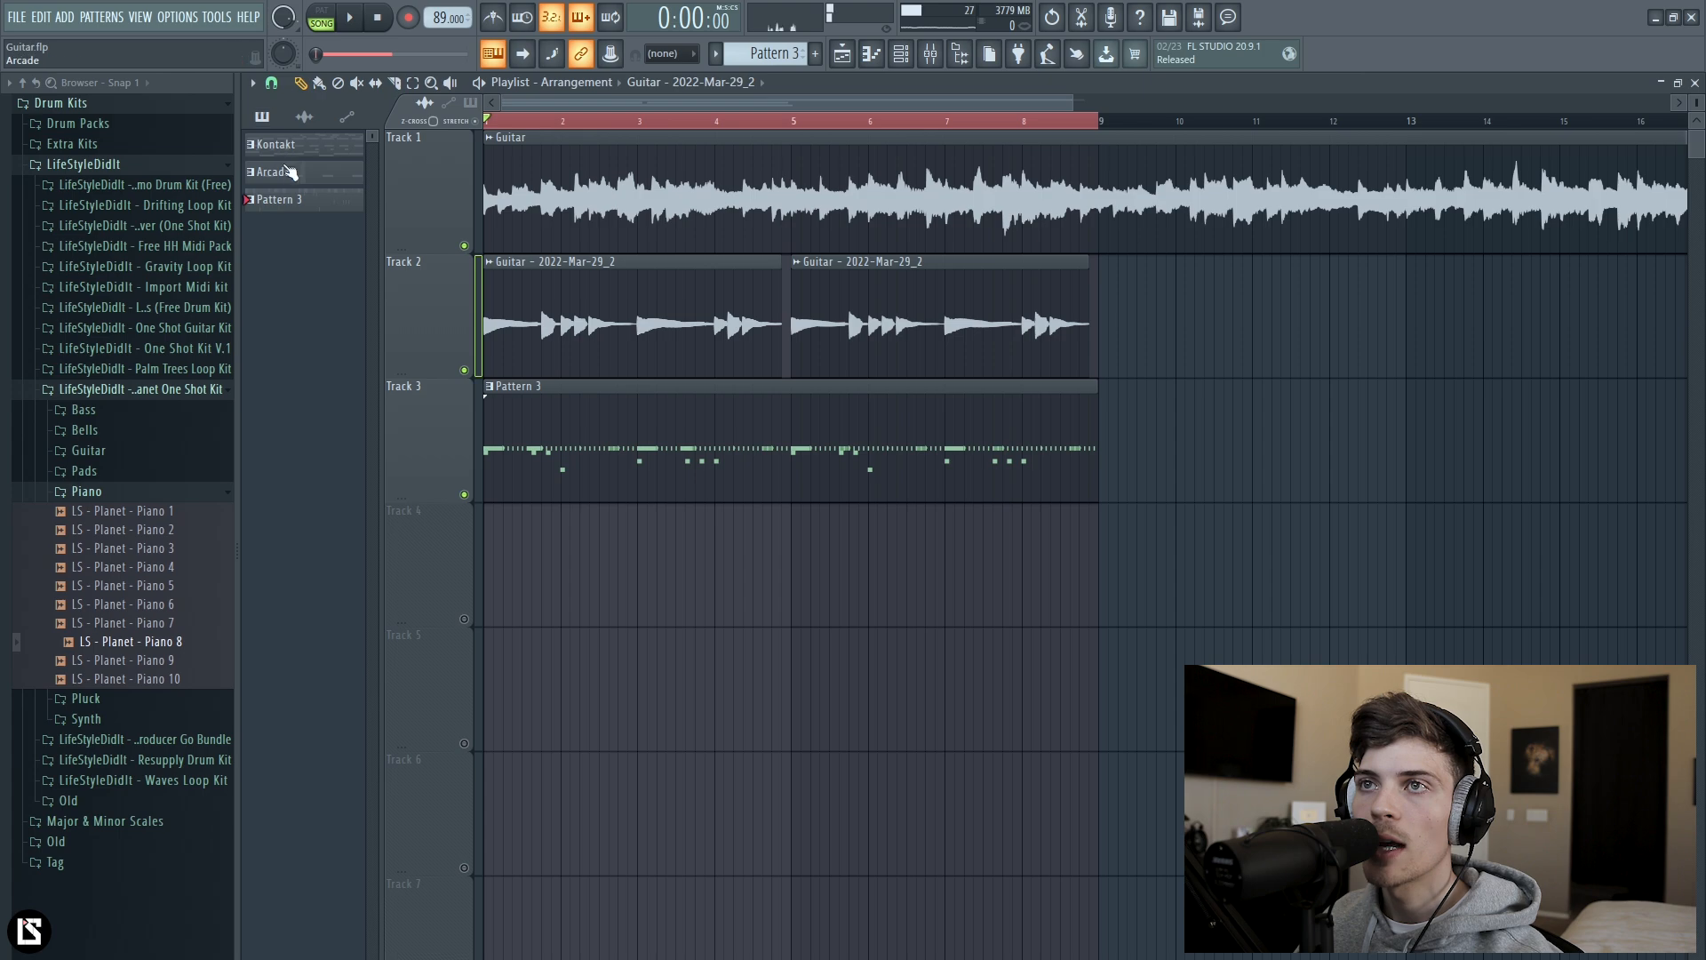
{"action": "left_click", "coordinate": [904, 62]}
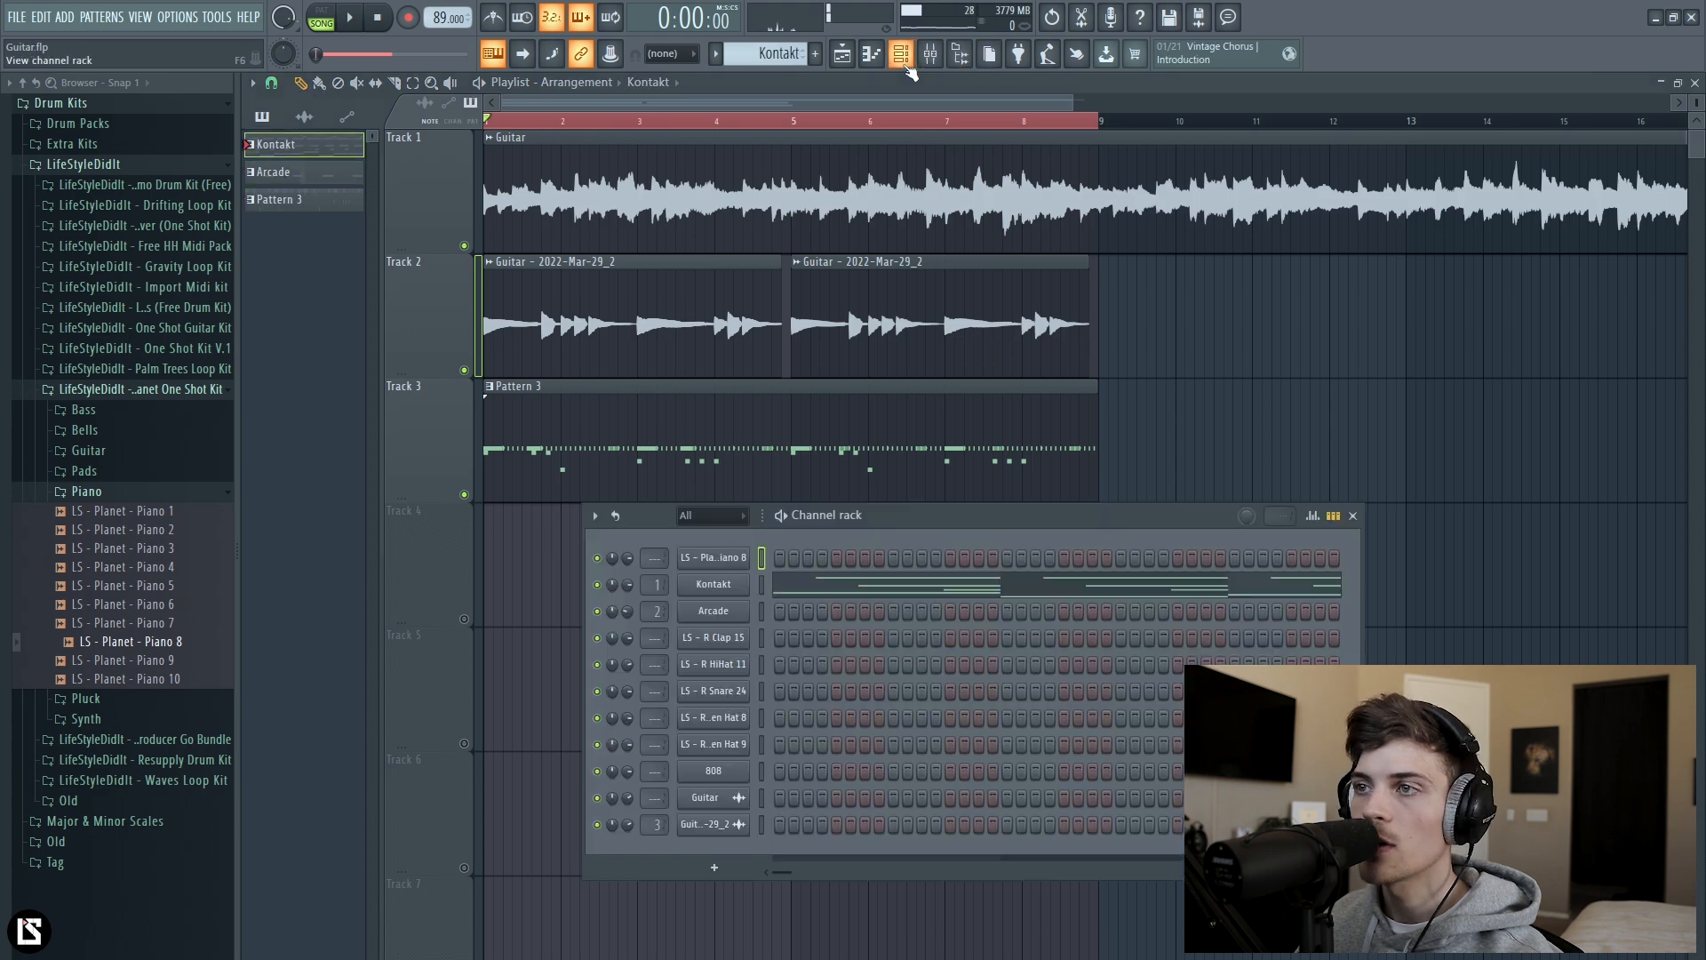
{"action": "left_click", "coordinate": [836, 586]}
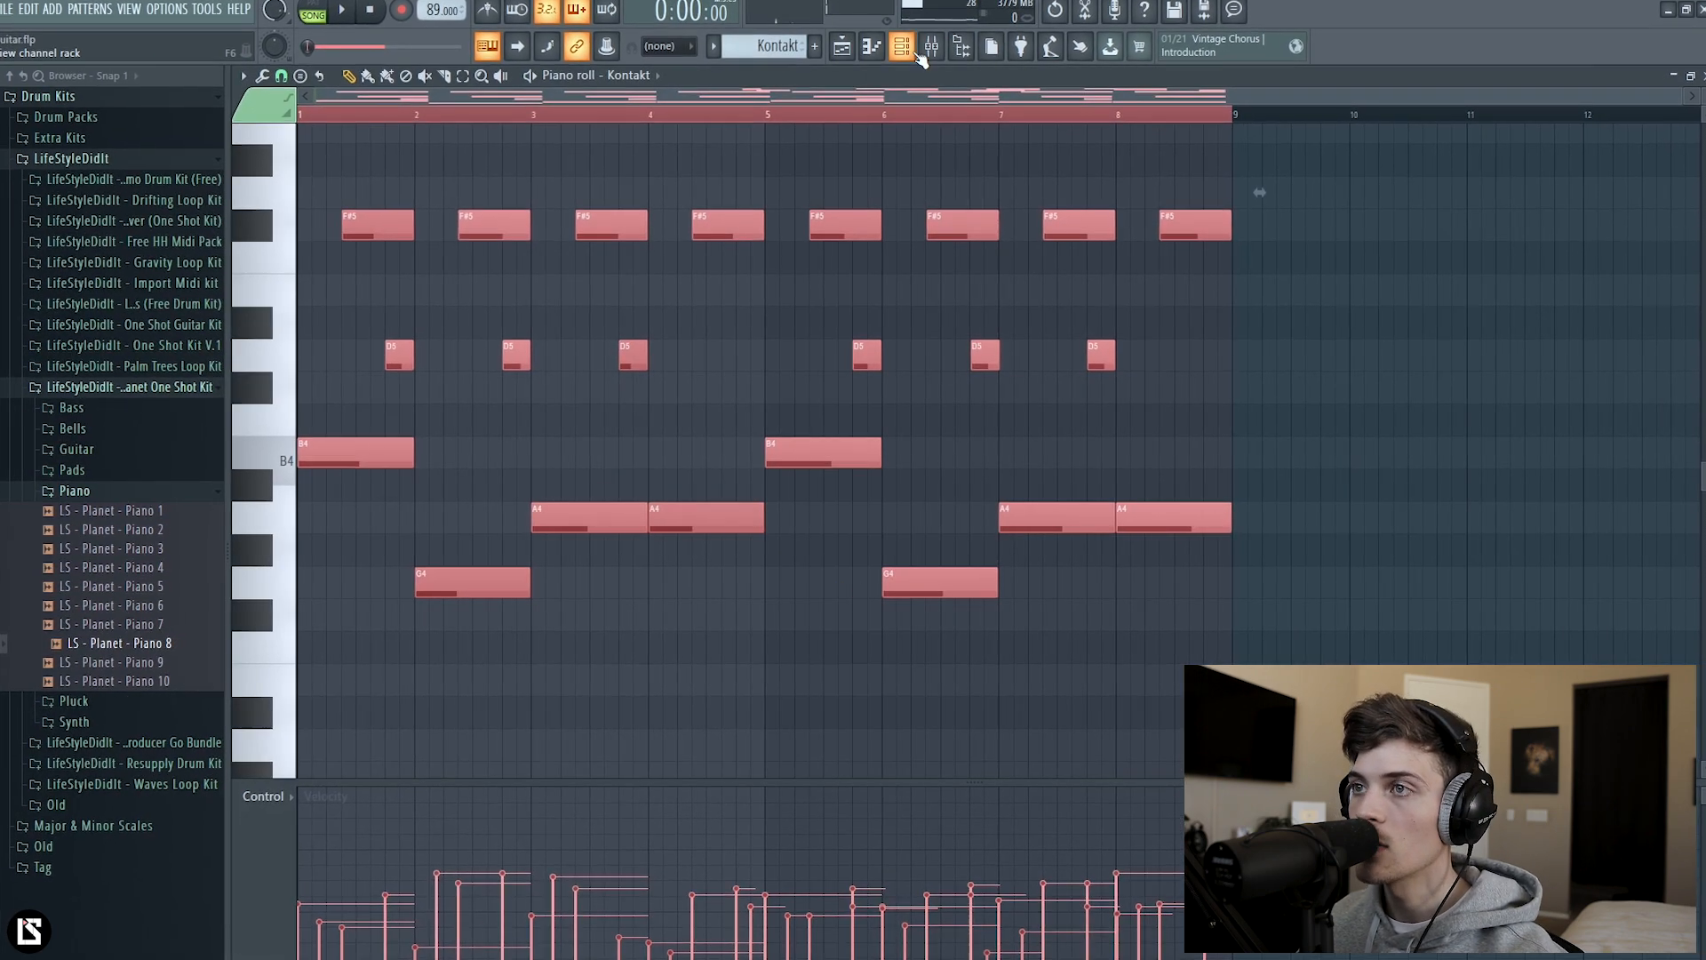
{"action": "left_click", "coordinate": [921, 58]}
{"action": "left_click", "coordinate": [843, 42]}
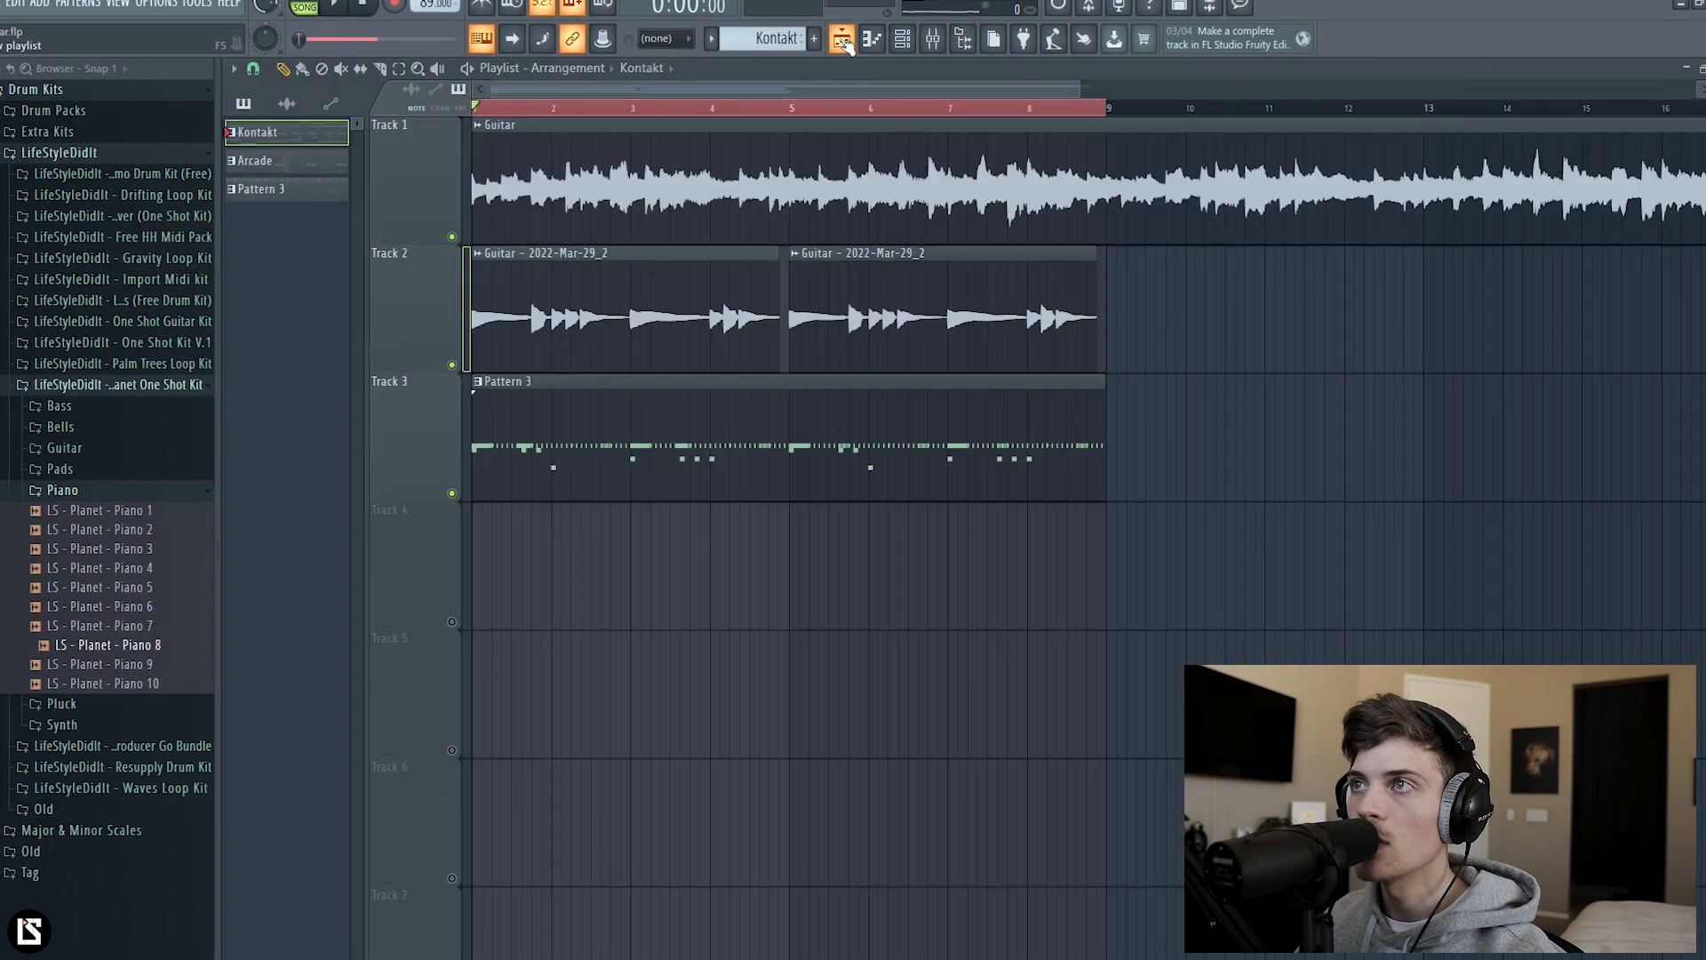
Paste the copied melody into the LS - Planet - Piano 8 channel of Pattern 3 and play it back.
{"action": "left_click", "coordinate": [635, 449]}
{"action": "left_click", "coordinate": [905, 39]}
{"action": "right_click", "coordinate": [715, 560]}
{"action": "left_click", "coordinate": [779, 561]}
{"action": "key", "text": "ctrl+v"}
{"action": "scroll", "coordinate": [729, 633], "scroll_direction": "up", "scroll_amount": 1}
{"action": "key", "text": "space"}
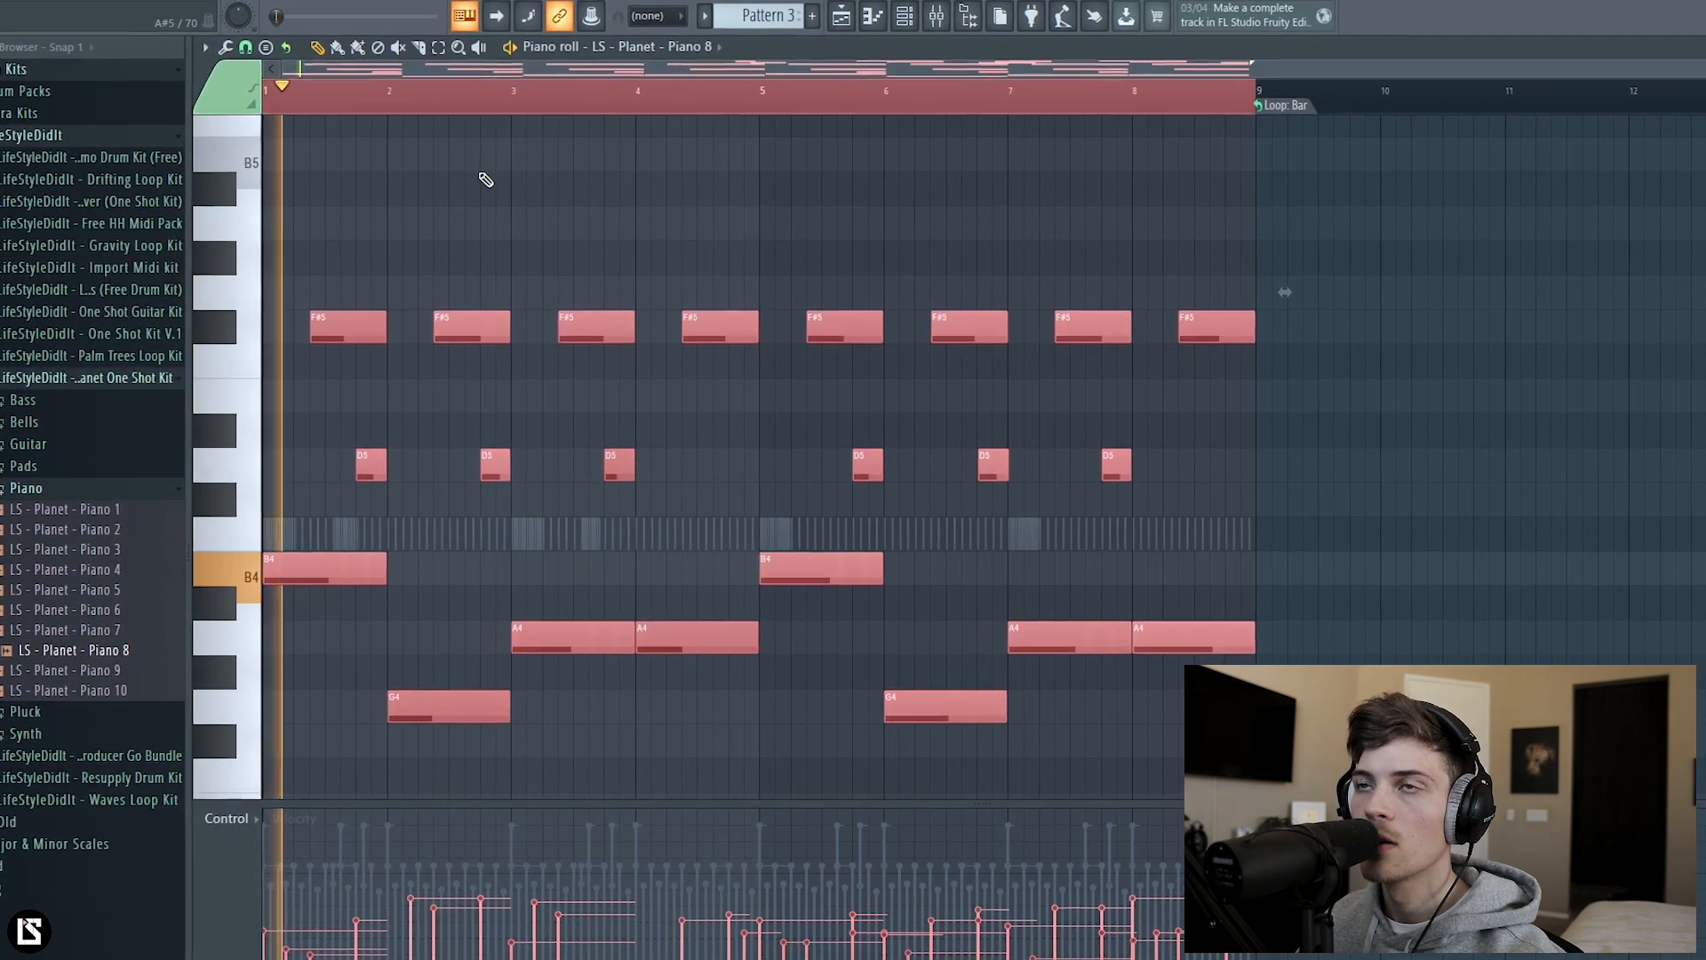
{"action": "key", "text": "F6"}
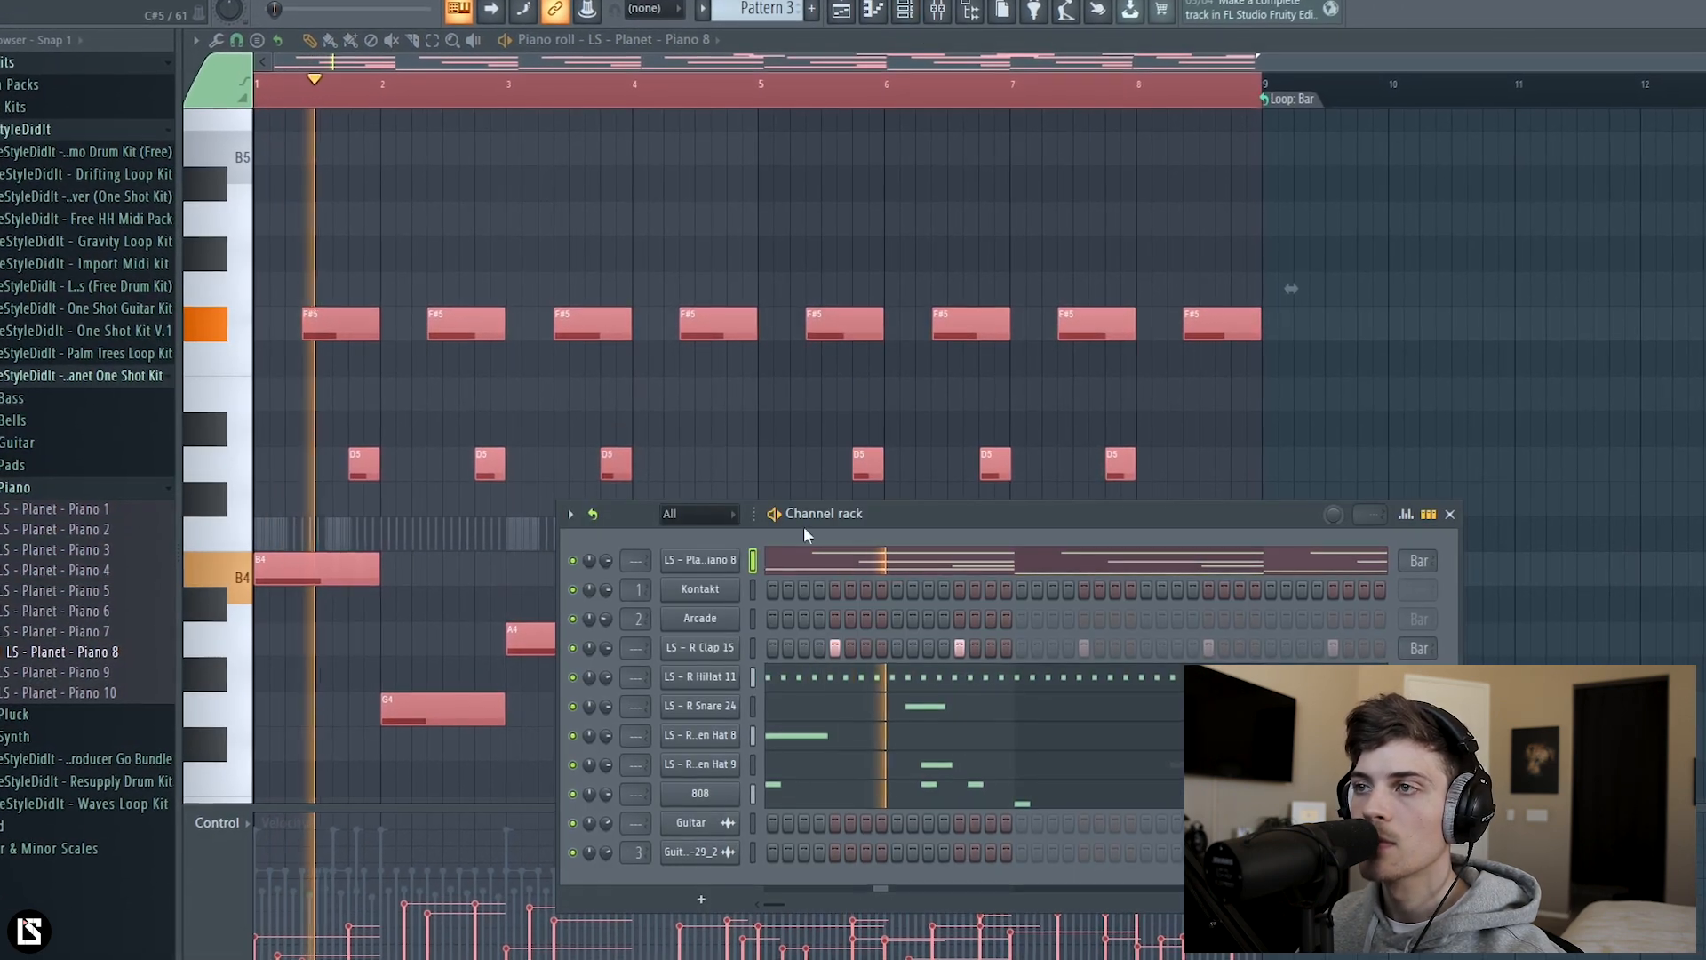
Open the envelope settings of the LS - Planet - Piano 8 channel and transpose its pasted melody down one octave.
{"action": "left_click", "coordinate": [700, 560]}
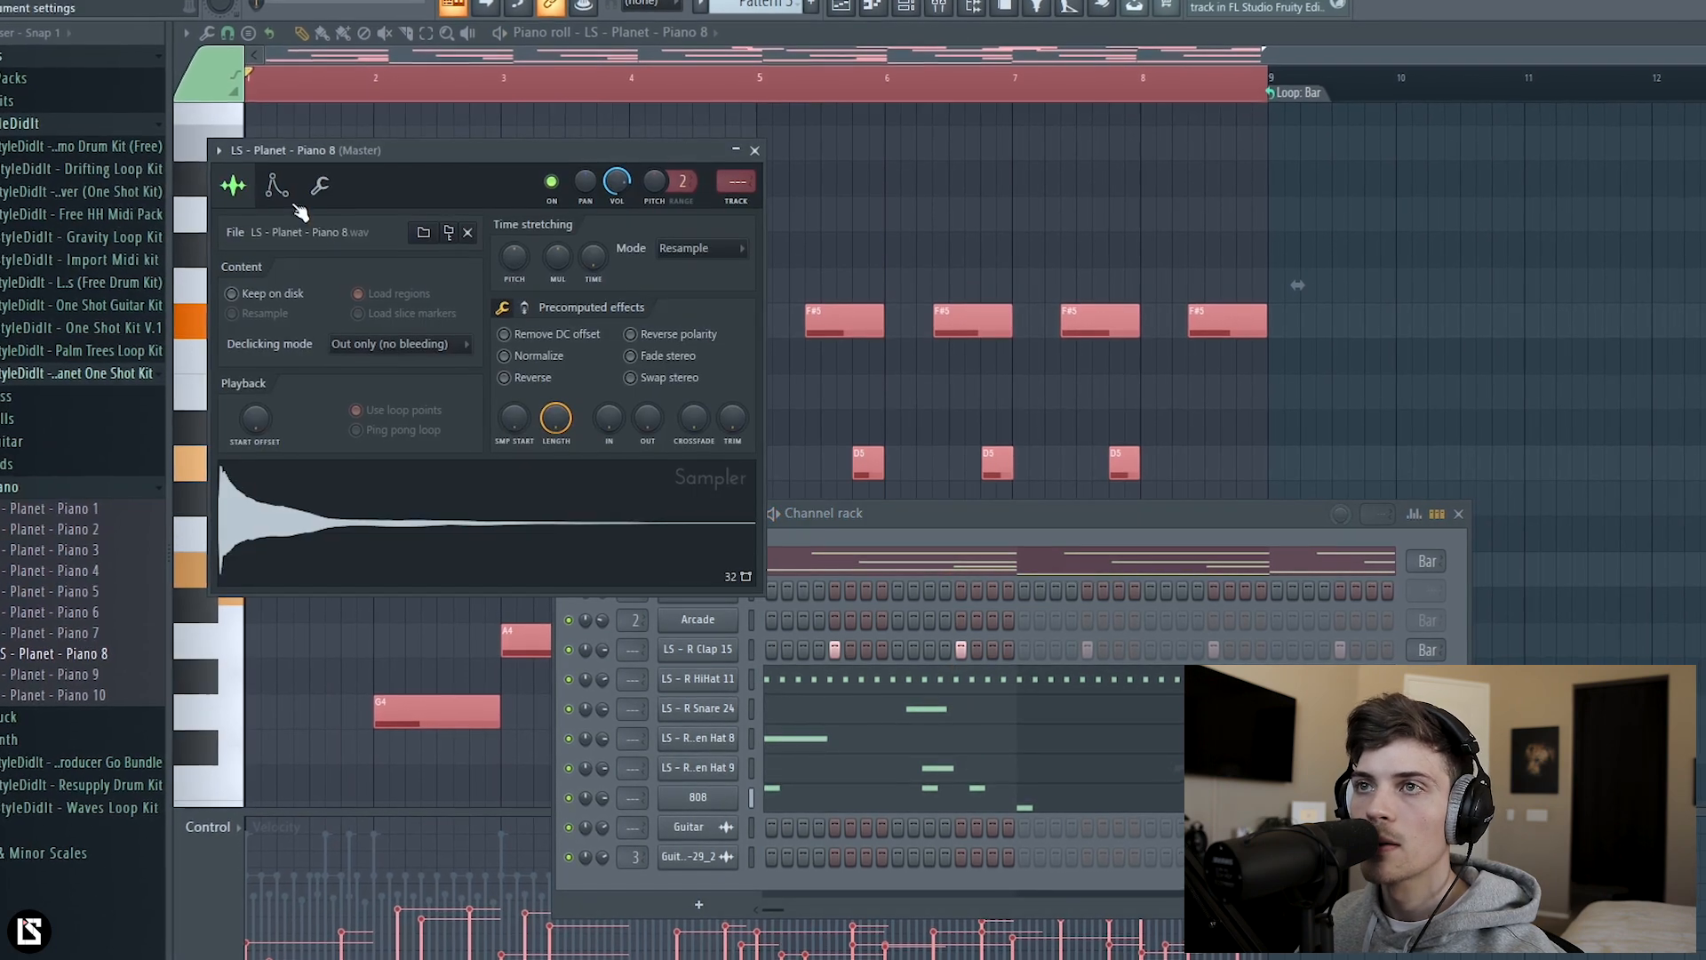
{"action": "left_click", "coordinate": [276, 185]}
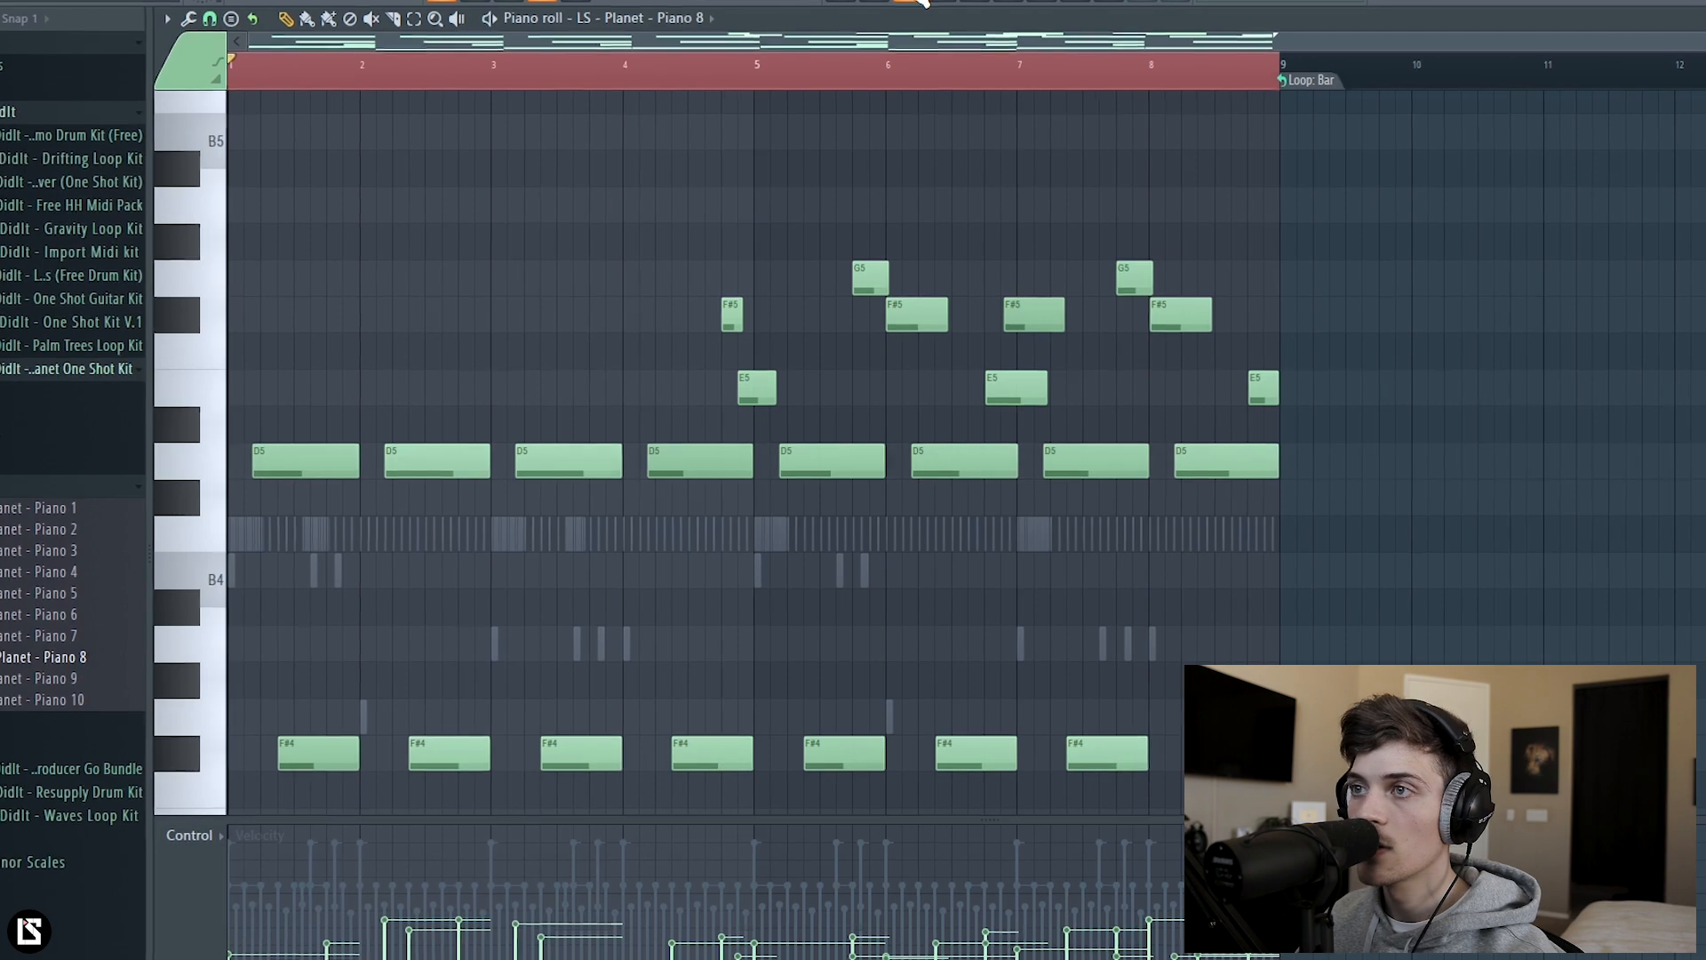
Solo the LS - Planet - Piano 8 channel and play its melody alone.
{"action": "left_click", "coordinate": [916, 2]}
{"action": "right_click", "coordinate": [558, 565]}
{"action": "key", "text": "space"}
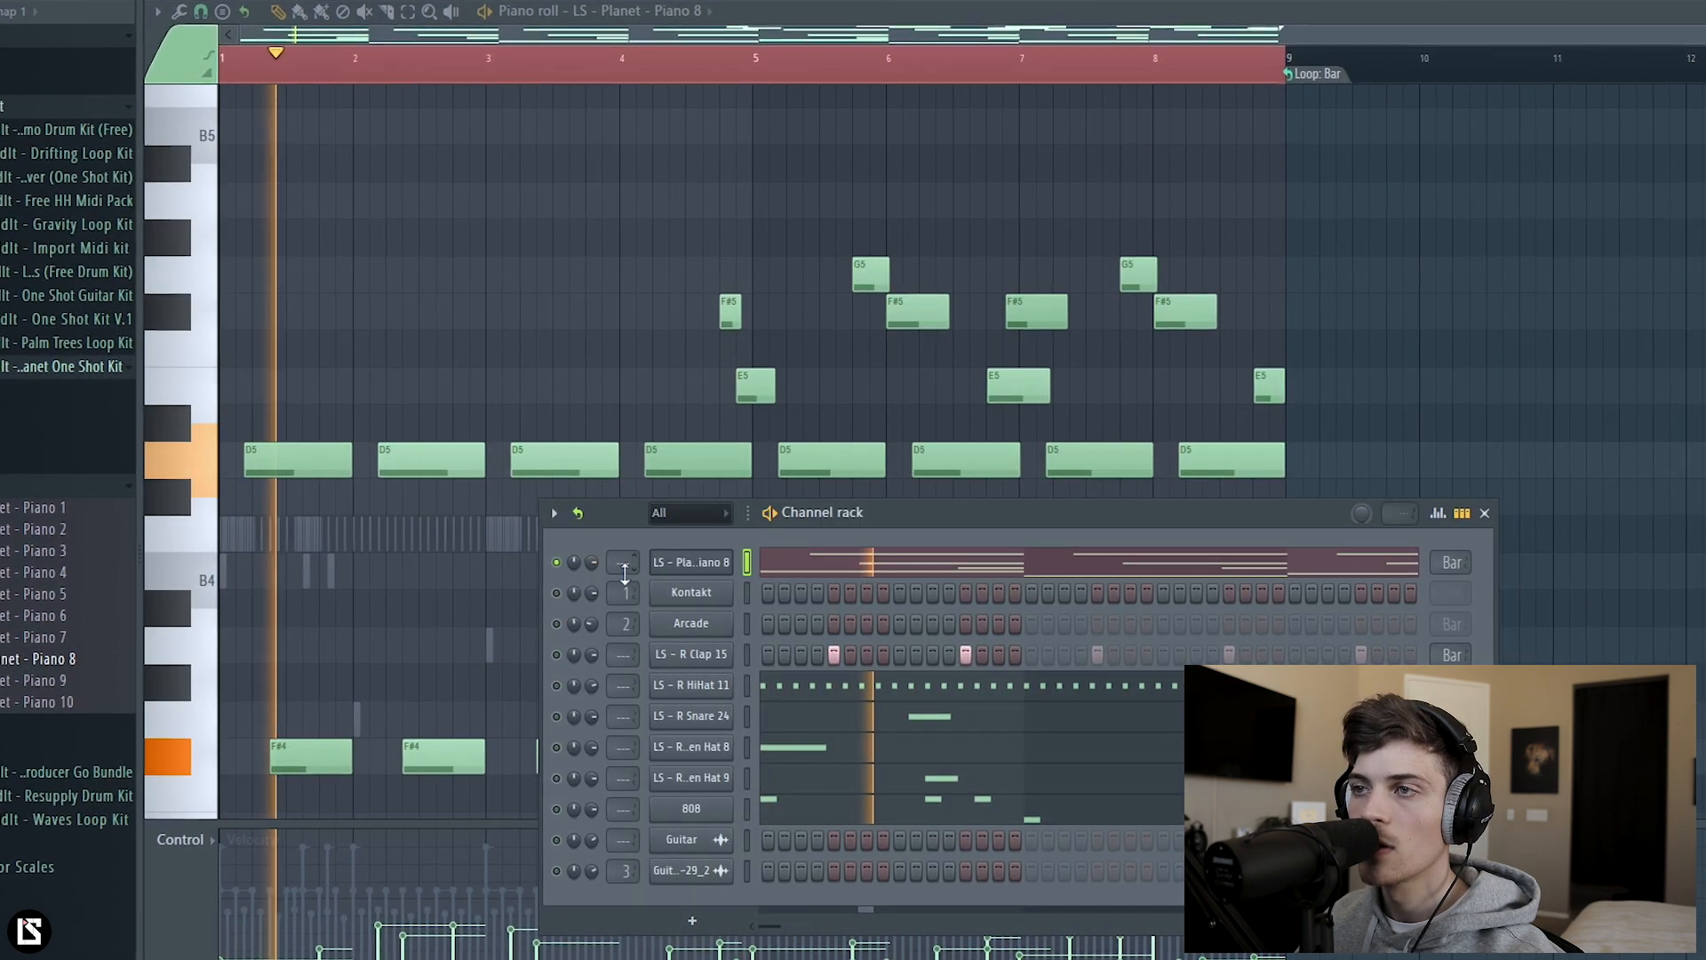
{"action": "key", "text": "space"}
{"action": "scroll", "coordinate": [616, 564], "scroll_direction": "up", "scroll_amount": 3}
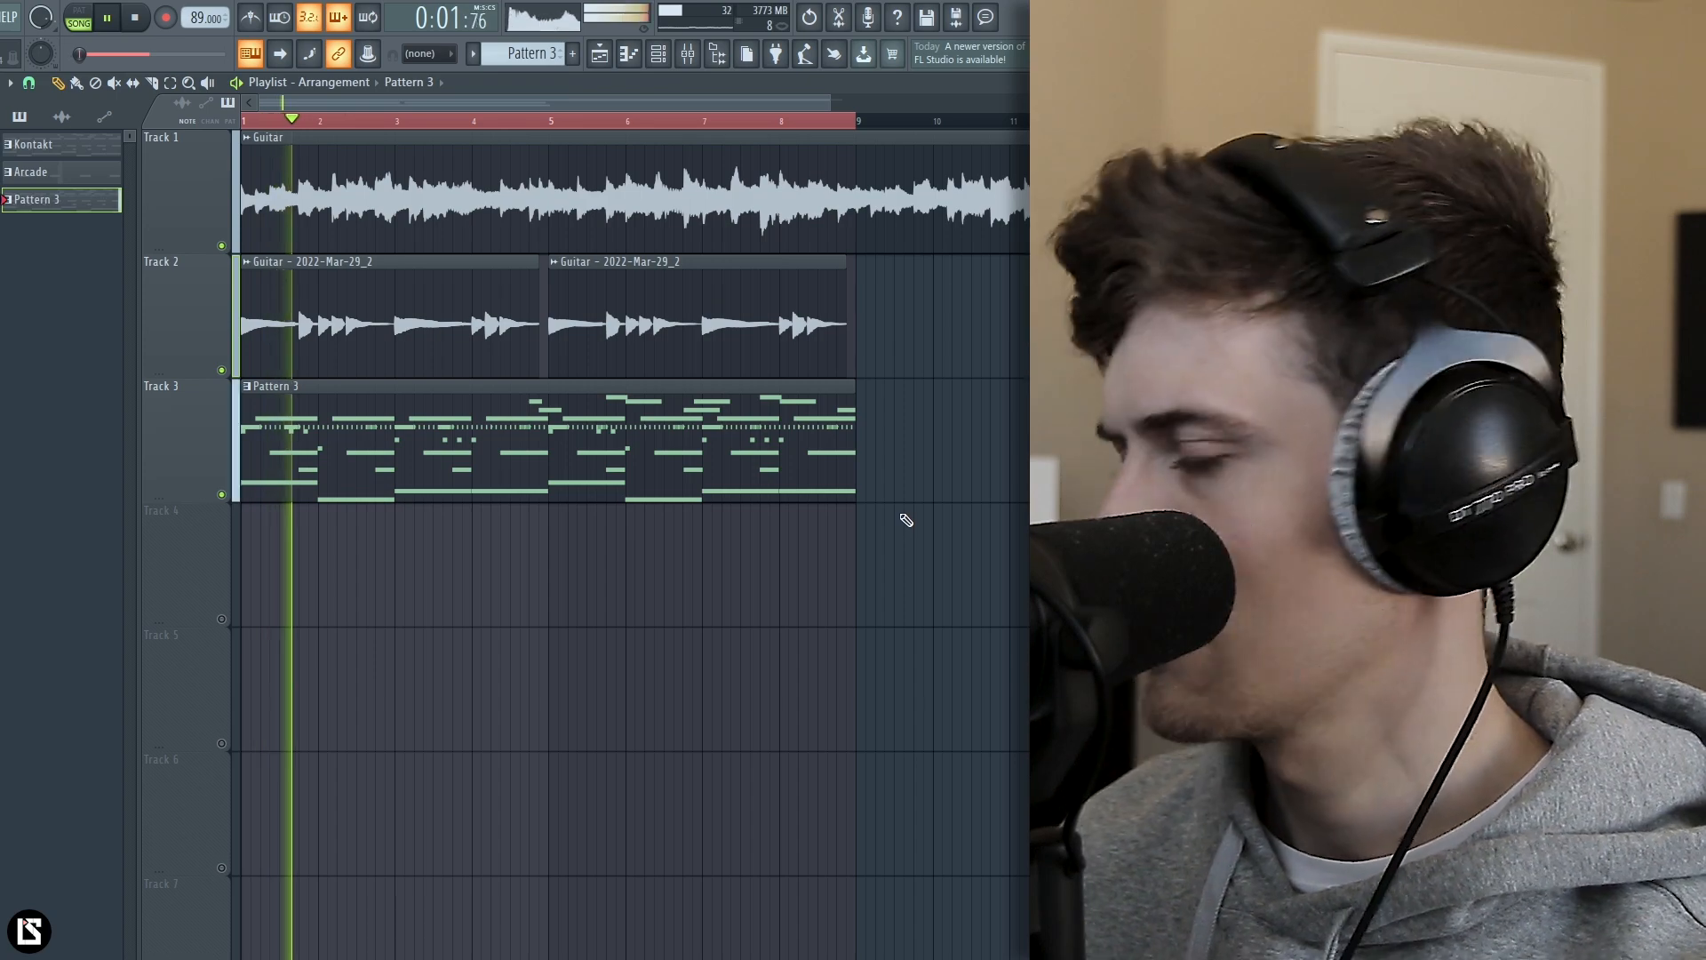
{"action": "scroll", "coordinate": [423, 127], "scroll_direction": "down", "scroll_amount": 1}
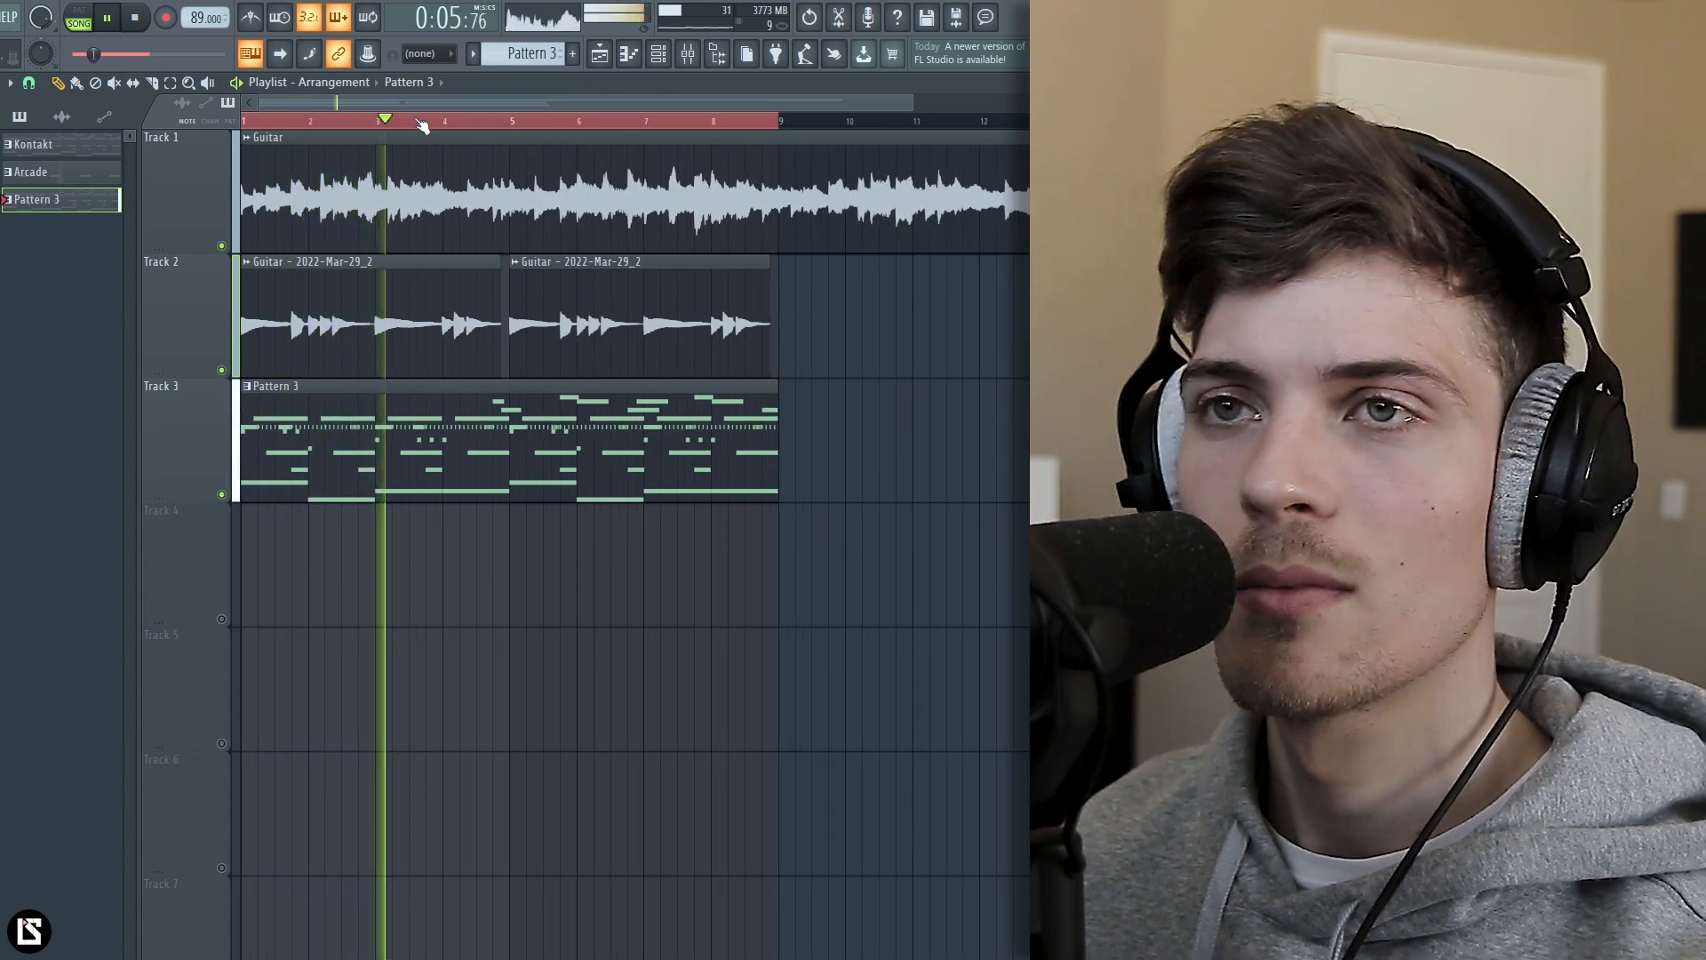
{"action": "scroll", "coordinate": [423, 127], "scroll_direction": "up", "scroll_amount": 1}
{"action": "scroll", "coordinate": [422, 125], "scroll_direction": "up", "scroll_amount": 1}
{"action": "left_click_drag", "start_coordinate": [430, 107], "coordinate": [329, 109]}
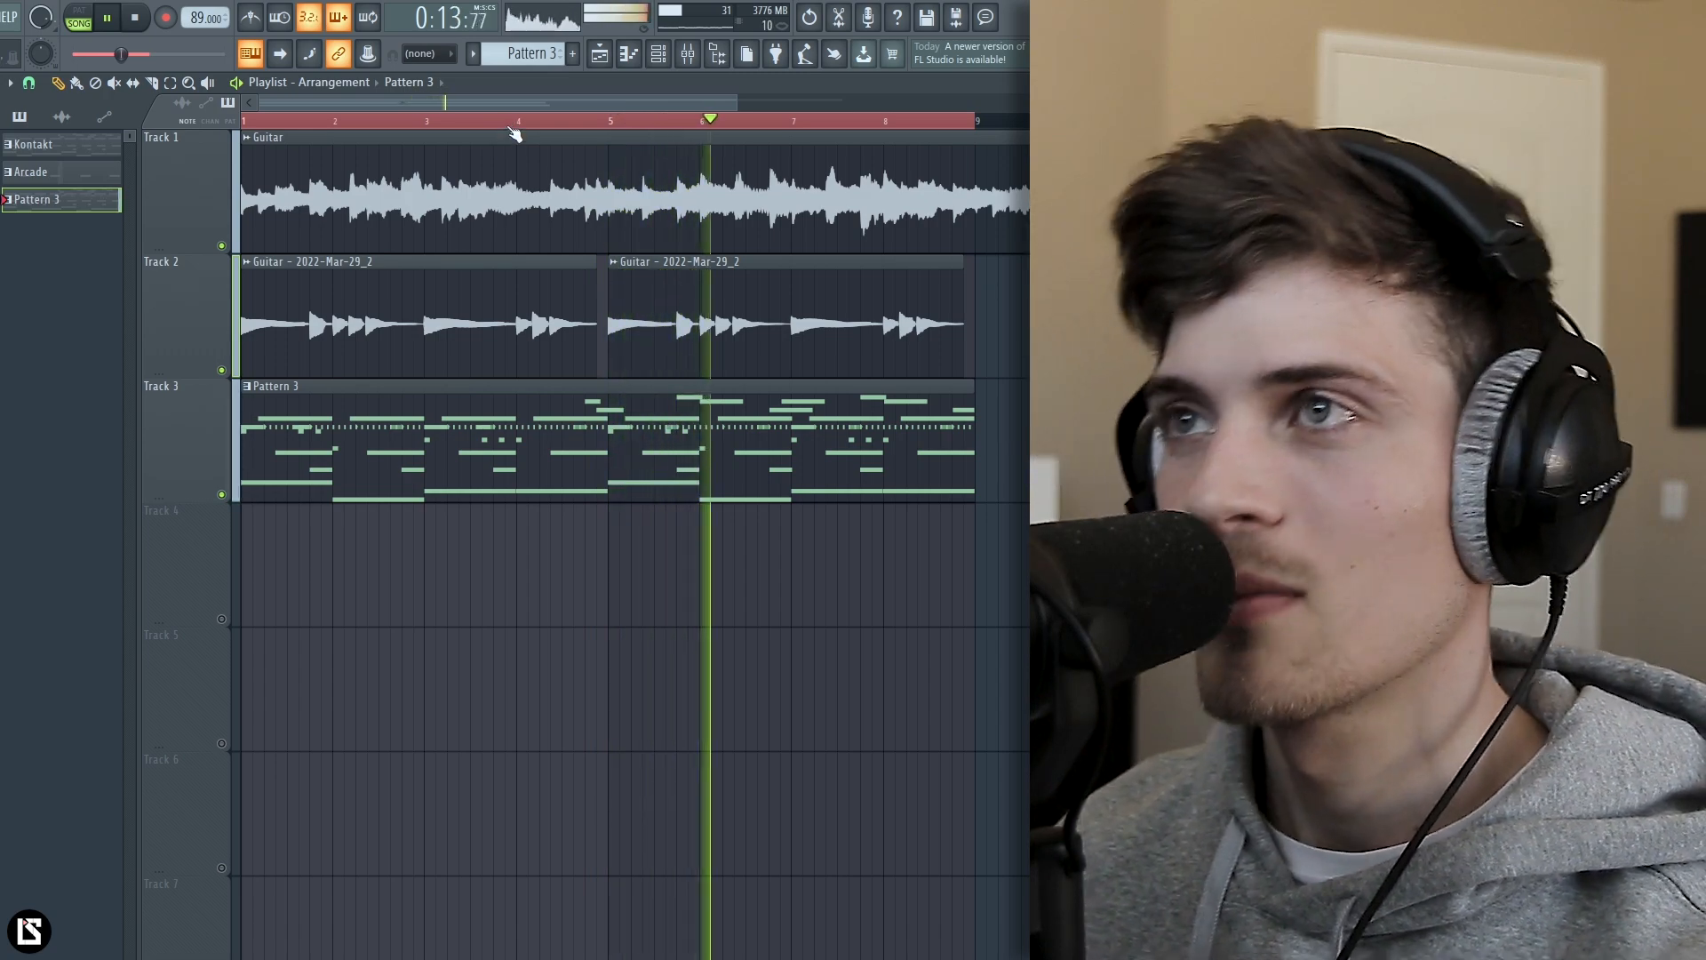
{"action": "scroll", "coordinate": [515, 122], "scroll_direction": "up", "scroll_amount": 1}
{"action": "left_click_drag", "start_coordinate": [451, 105], "coordinate": [316, 108]}
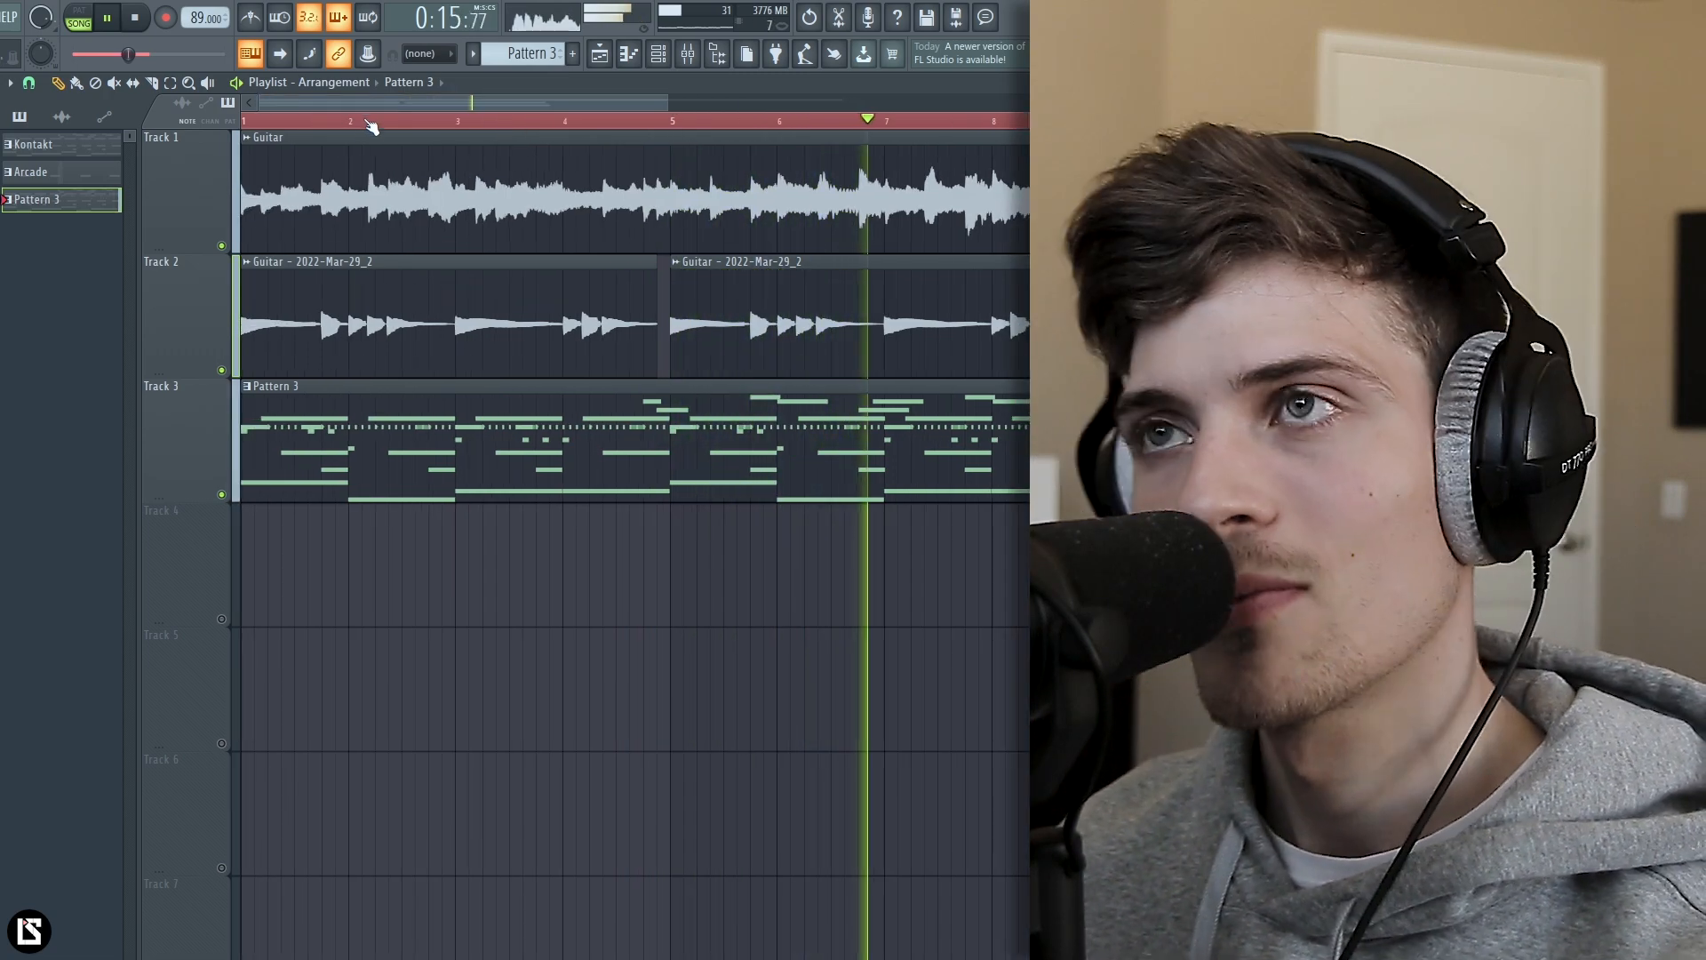
Examine the higher 808 notes in bars 2 to 4 in the piano roll, and return to the playlist to play the arrangement.
{"action": "key", "text": "F6"}
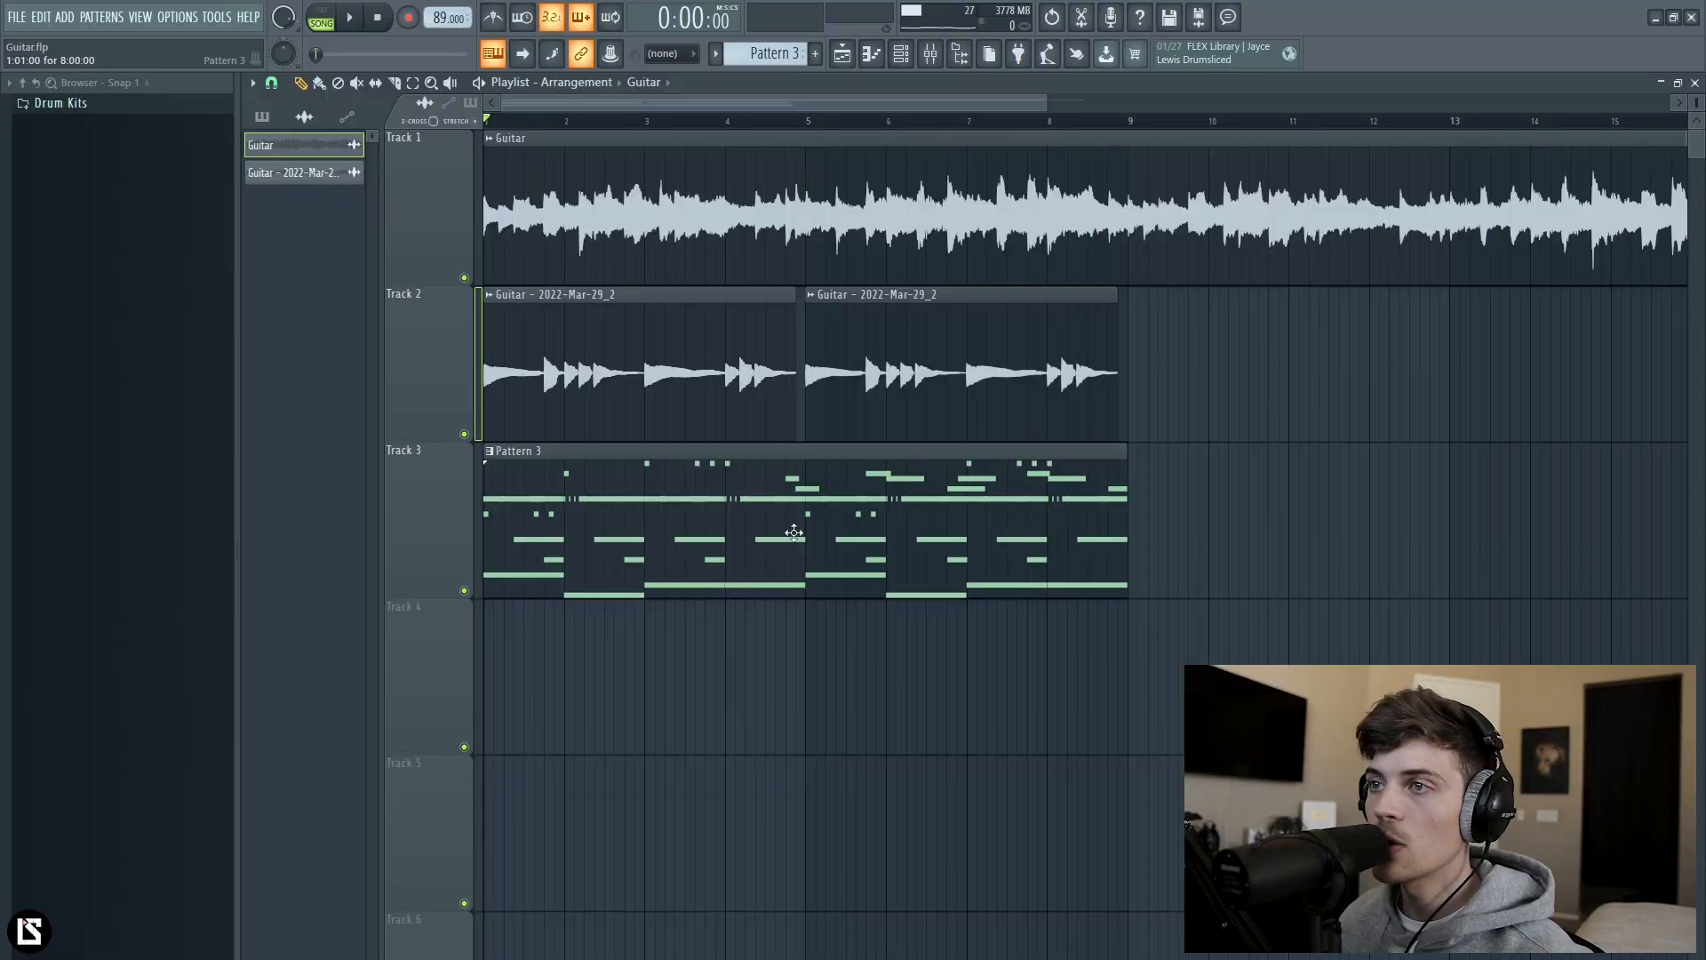
{"action": "left_click", "coordinate": [900, 55]}
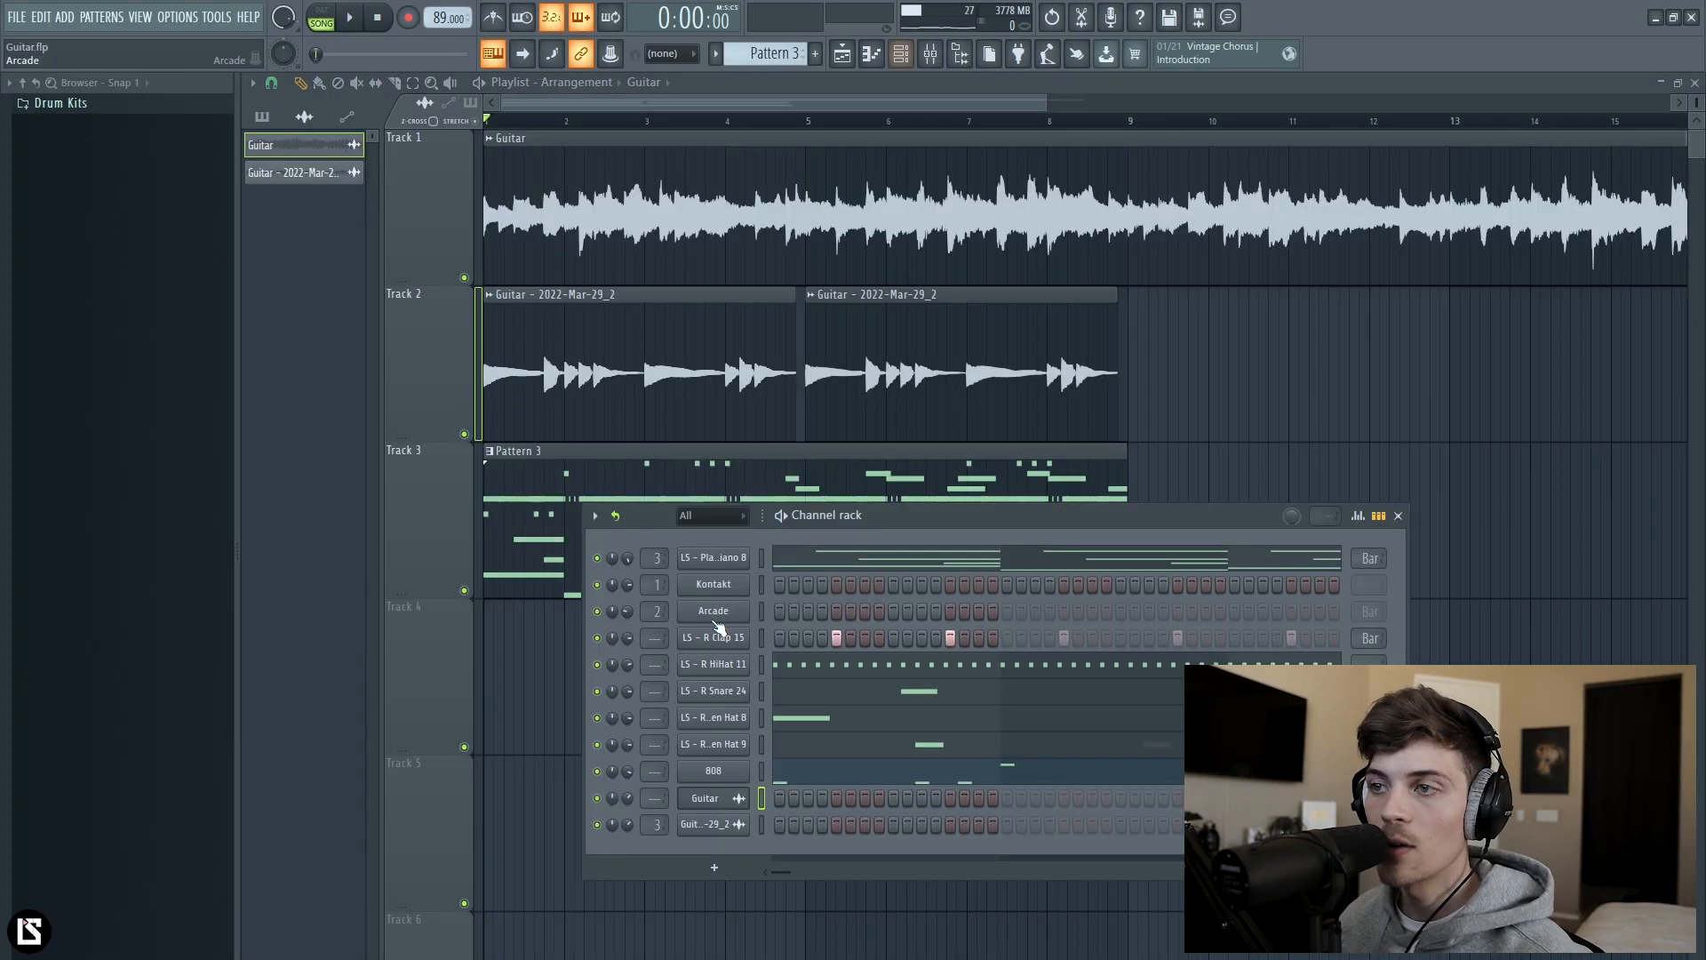
{"action": "left_click", "coordinate": [833, 786]}
{"action": "scroll", "coordinate": [511, 105], "scroll_direction": "up", "scroll_amount": 3}
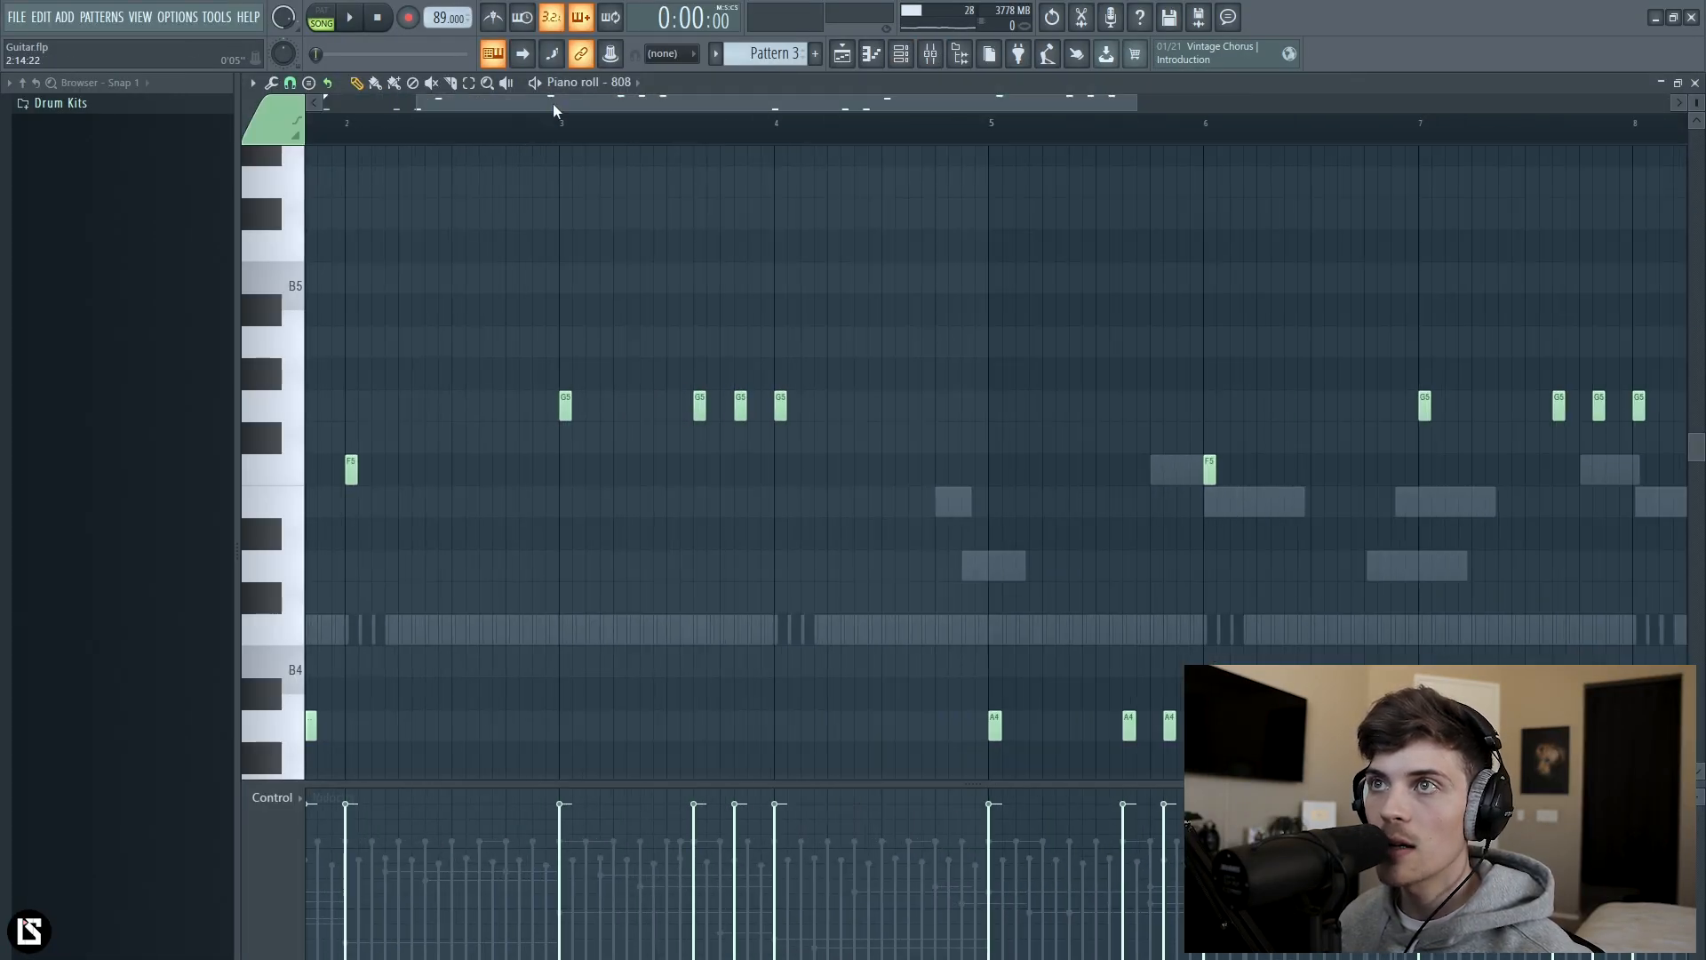
{"action": "left_click_drag", "start_coordinate": [549, 106], "coordinate": [426, 108]}
{"action": "scroll", "coordinate": [530, 323], "scroll_direction": "down", "scroll_amount": 1}
{"action": "left_click_drag", "start_coordinate": [488, 245], "coordinate": [1084, 435]}
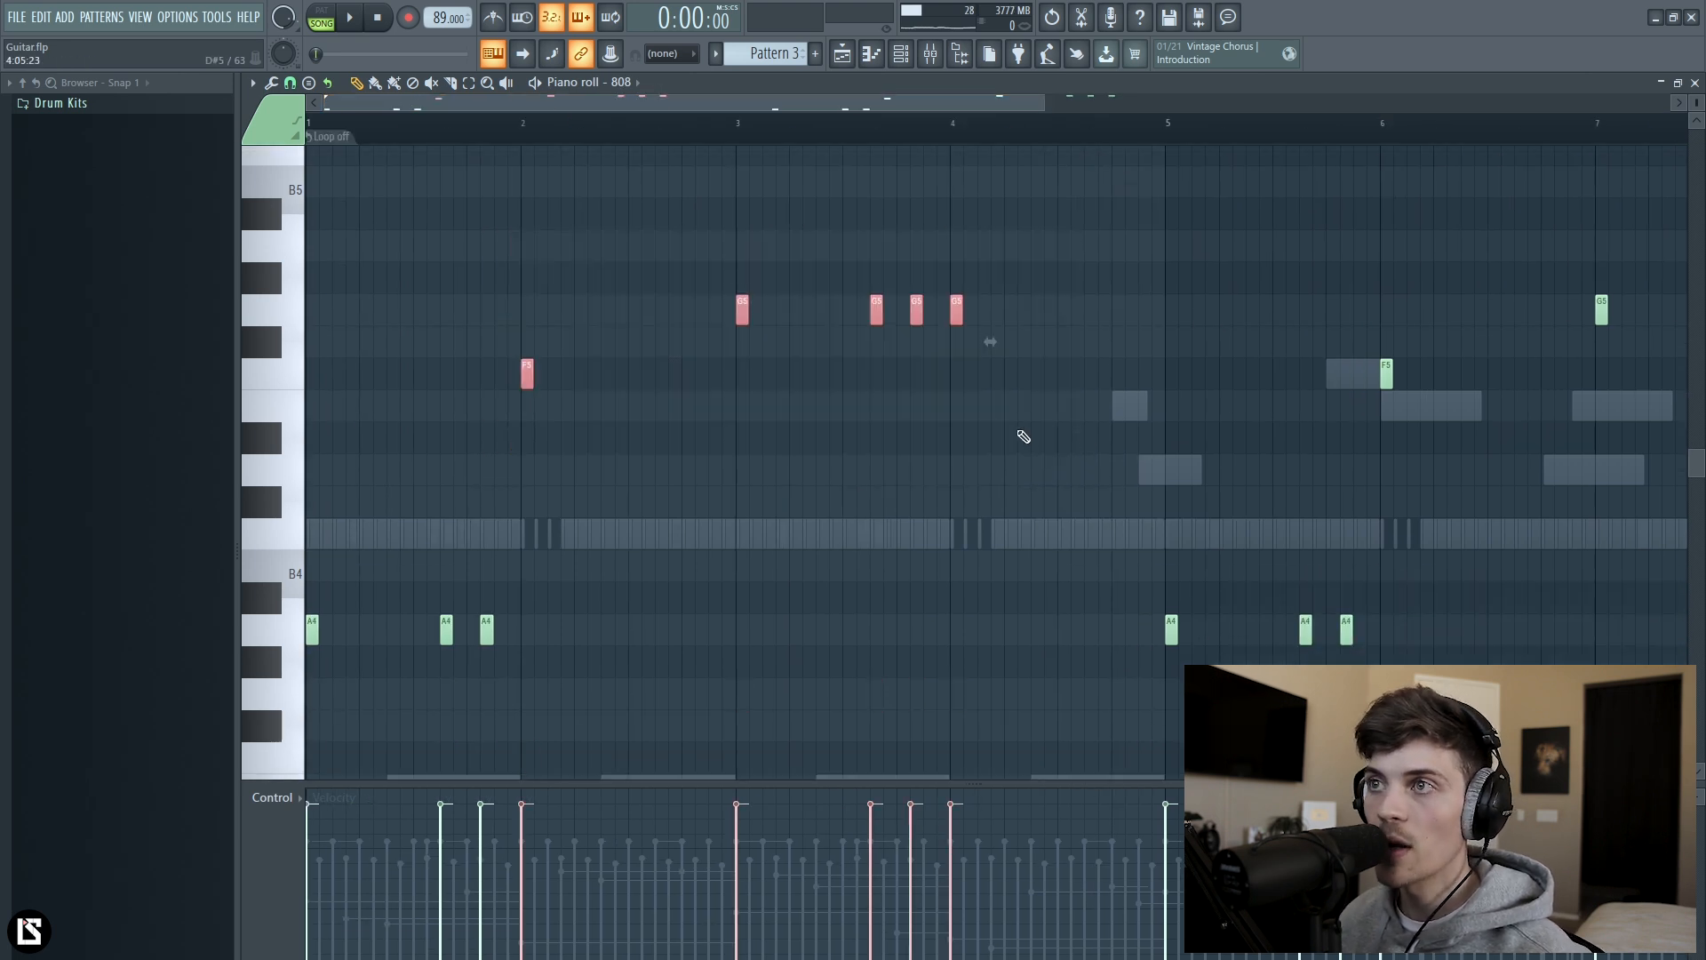
{"action": "scroll", "coordinate": [439, 134], "scroll_direction": "down", "scroll_amount": 2}
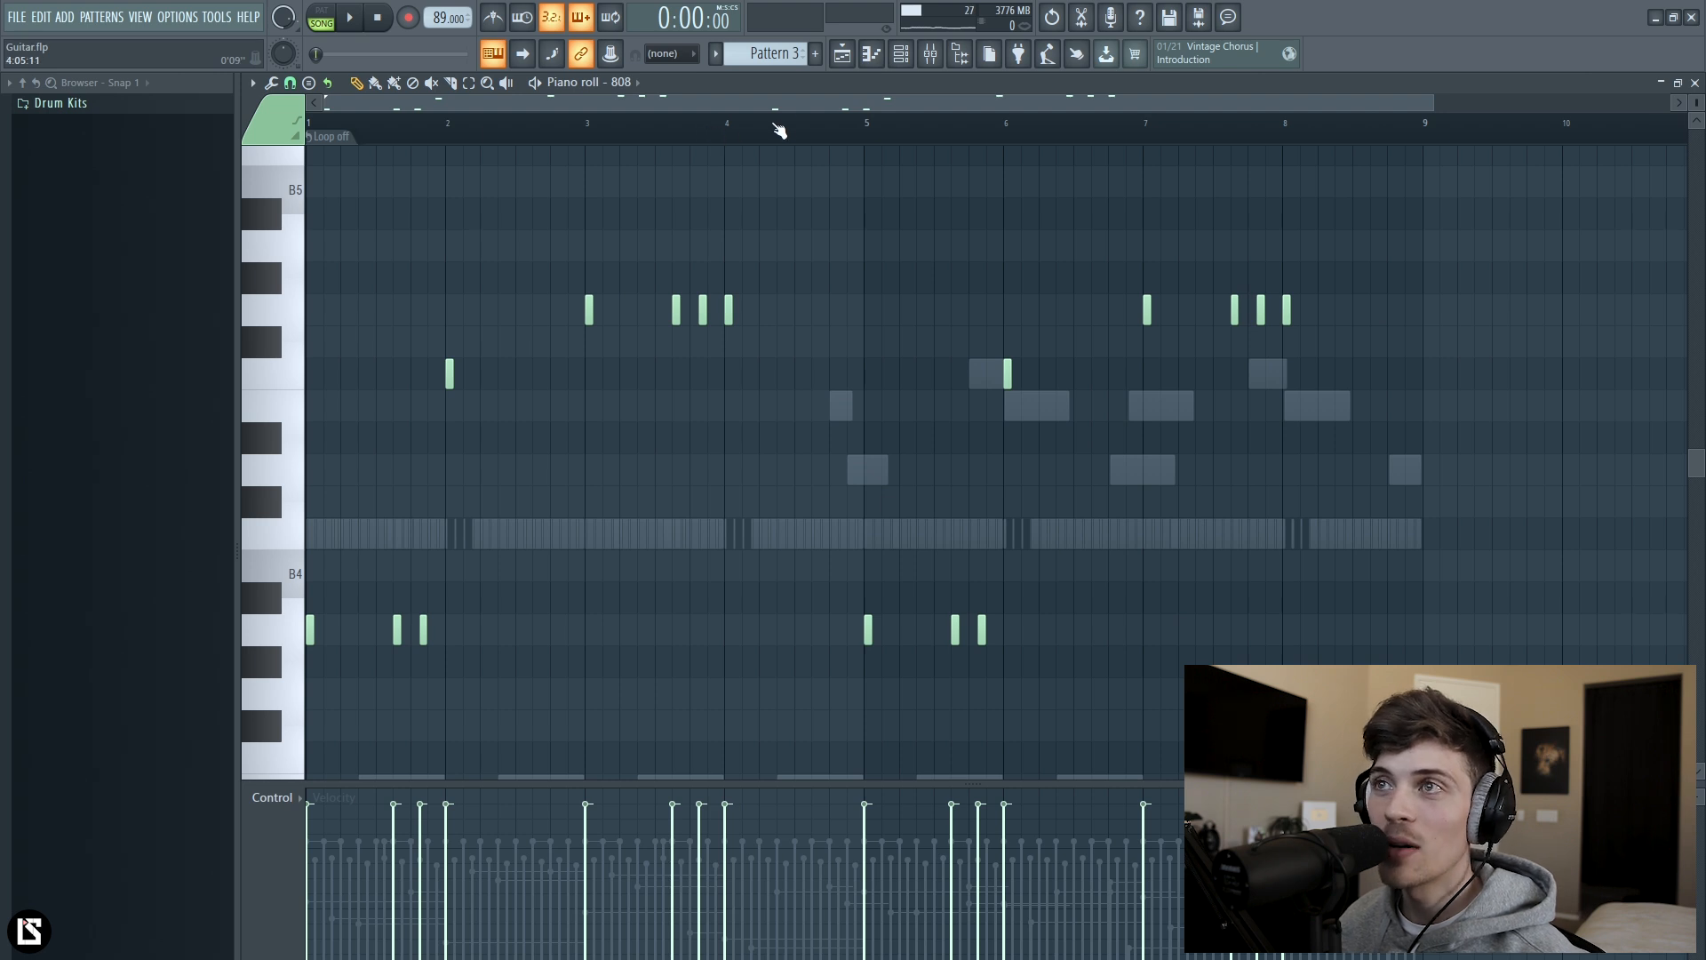
{"action": "key", "text": "F5"}
{"action": "scroll", "coordinate": [653, 124], "scroll_direction": "down", "scroll_amount": 2}
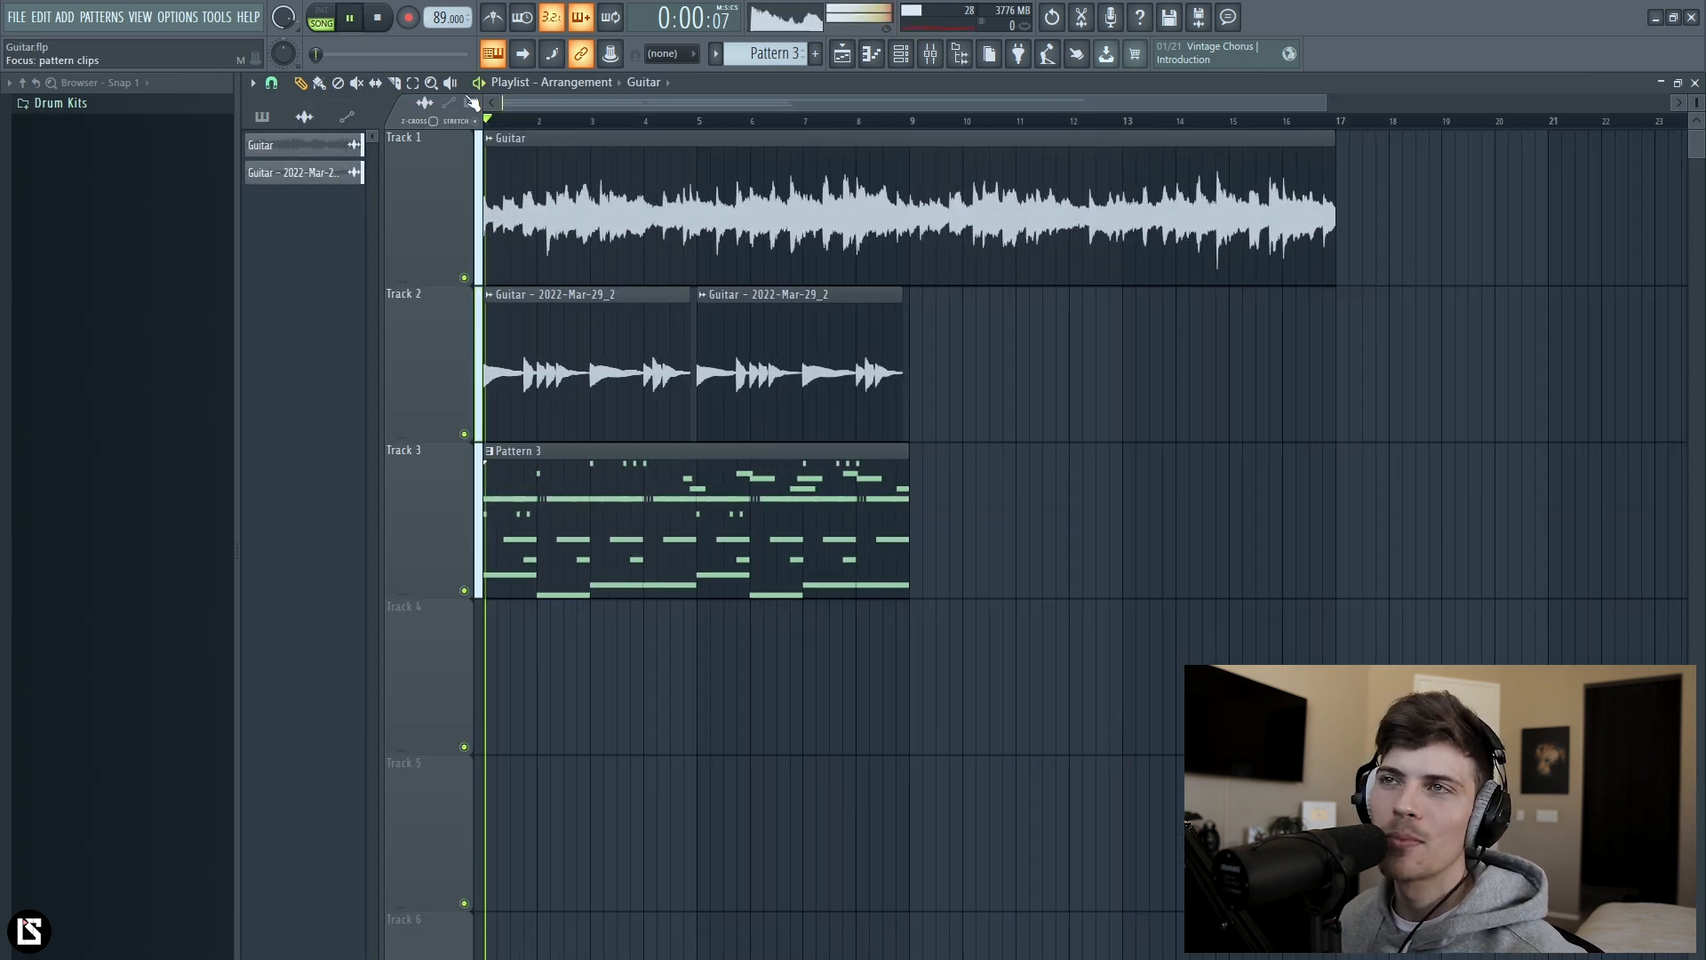